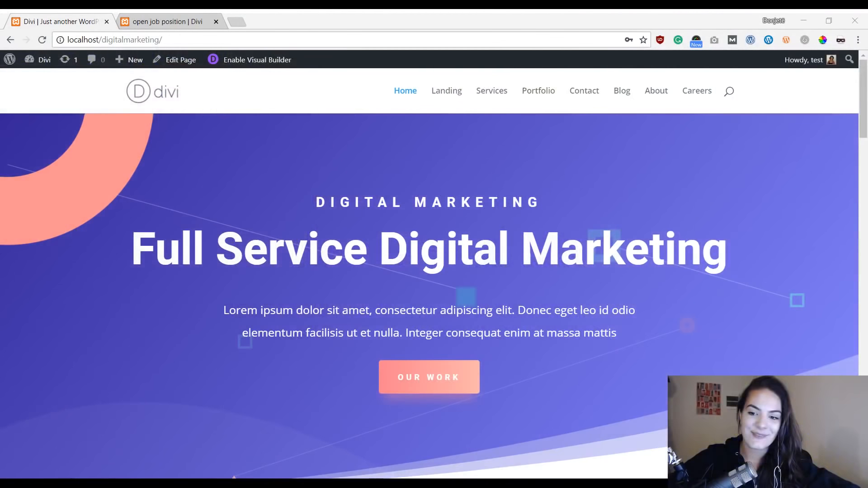
# Step: Scroll through the Digital Marketing home page to review its sections from top to bottom
pyautogui.click(103, 179)
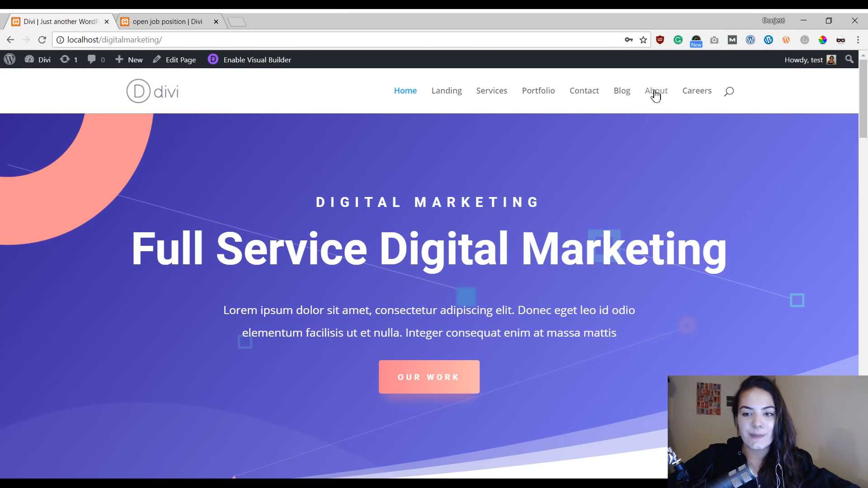
pyautogui.scroll(-10, 634, 140)
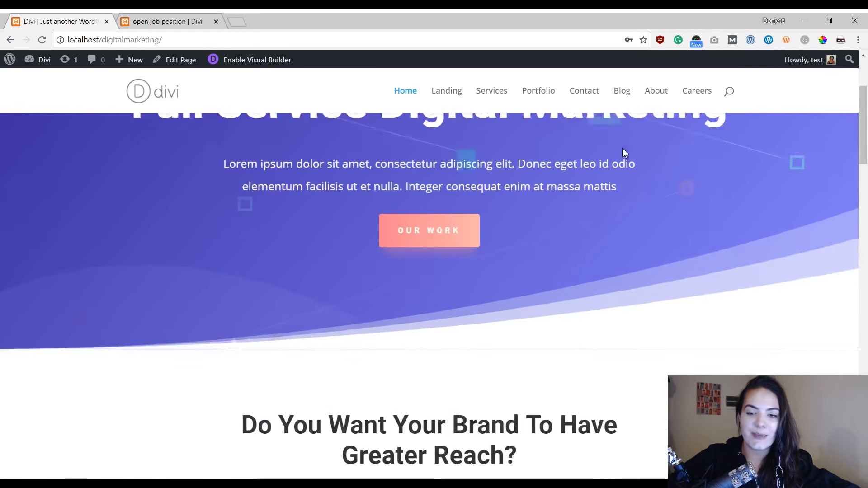
pyautogui.scroll(-12, 362, 192)
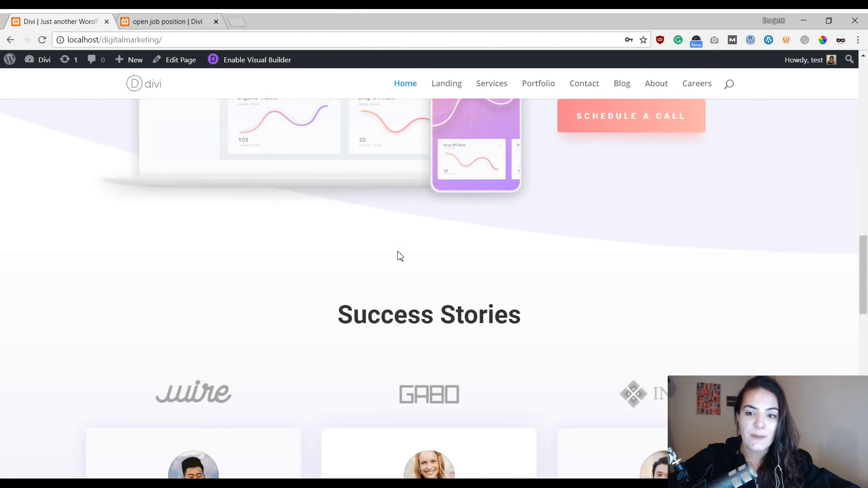
pyautogui.scroll(-9, 486, 232)
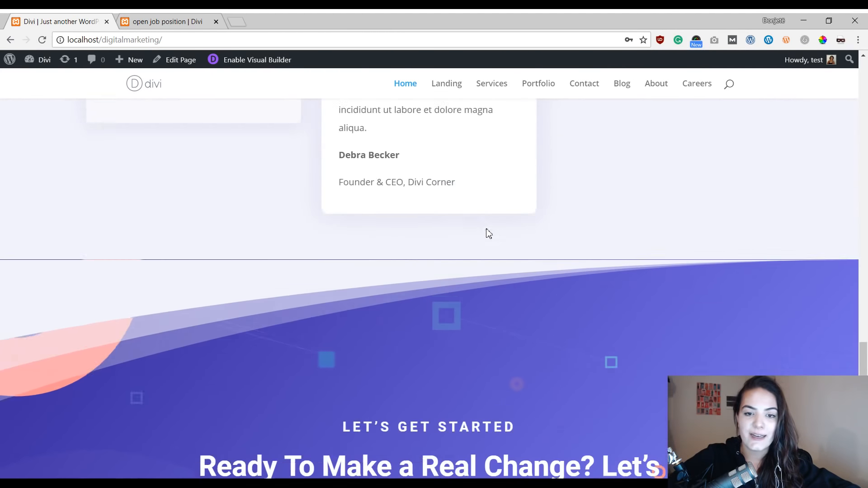
pyautogui.scroll(-3, 534, 309)
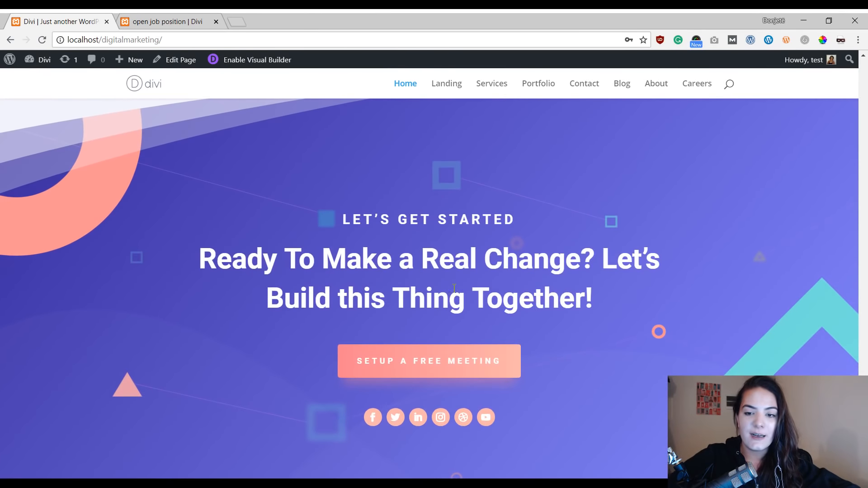
pyautogui.scroll(4, 453, 289)
pyautogui.scroll(-2, 454, 289)
pyautogui.scroll(-3, 454, 291)
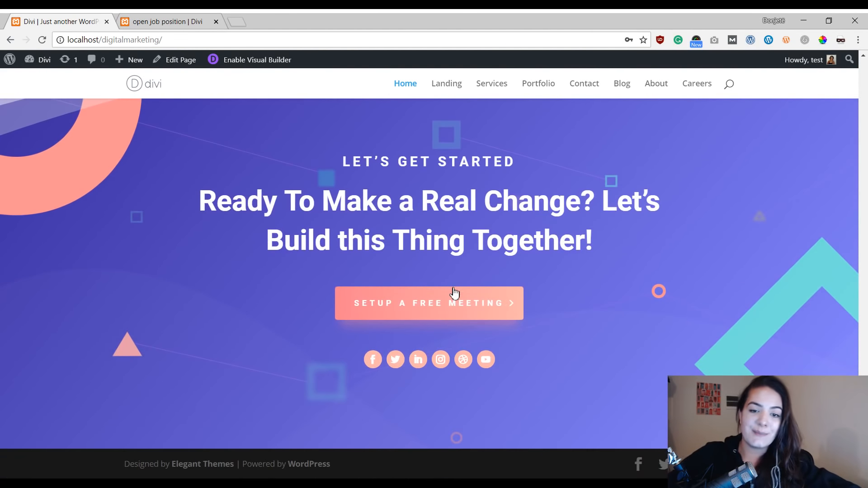
pyautogui.scroll(2, 447, 282)
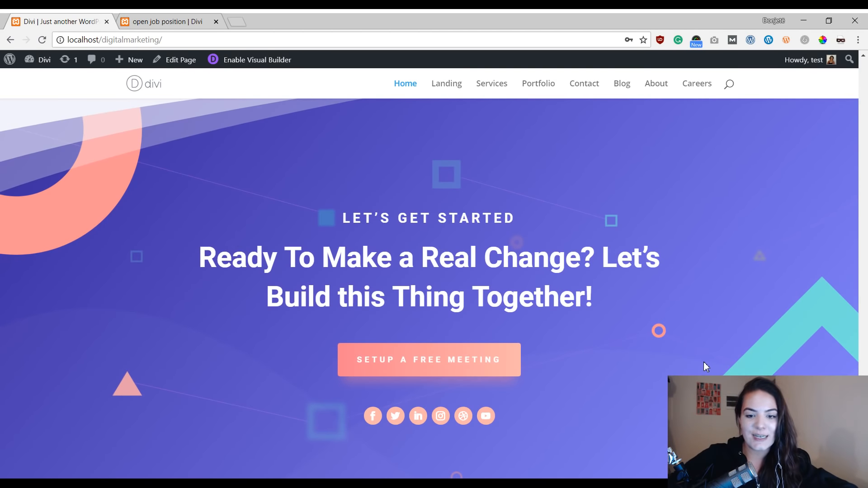
pyautogui.scroll(3, 655, 334)
pyautogui.scroll(2, 655, 333)
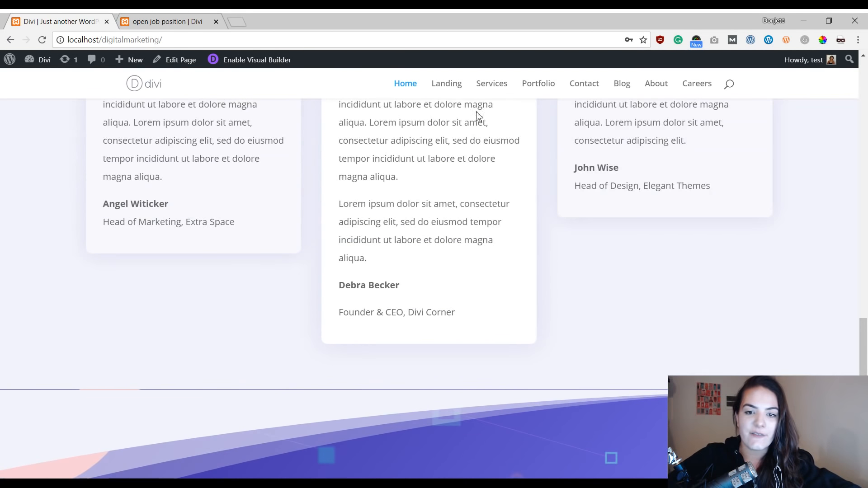
# Step: Open the Landing page from the site menu and scroll through its sections
pyautogui.click(446, 86)
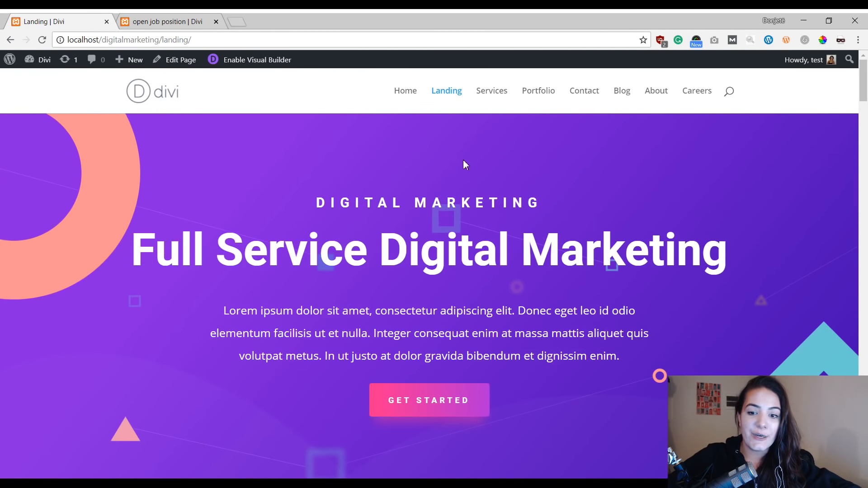
pyautogui.scroll(-9, 287, 224)
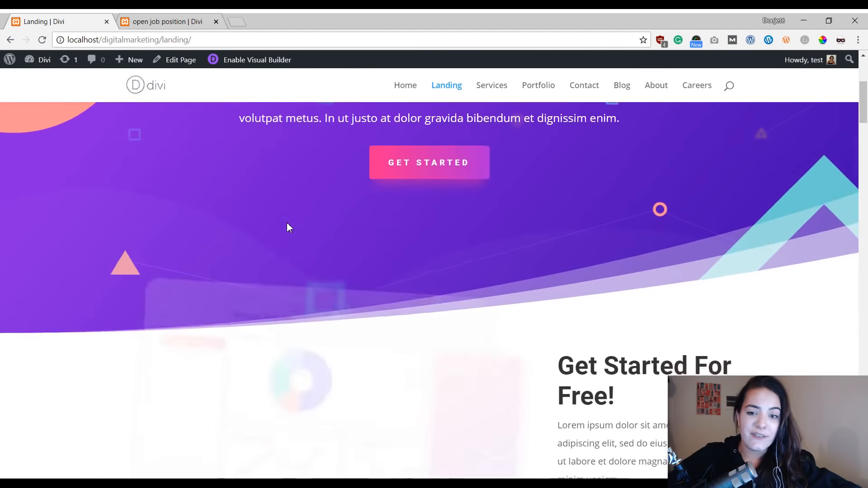
pyautogui.scroll(-9, 289, 227)
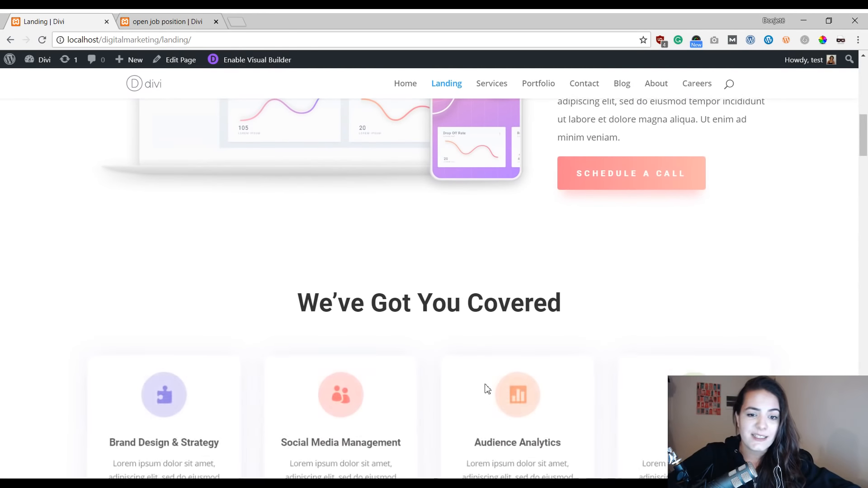
pyautogui.scroll(-6, 482, 382)
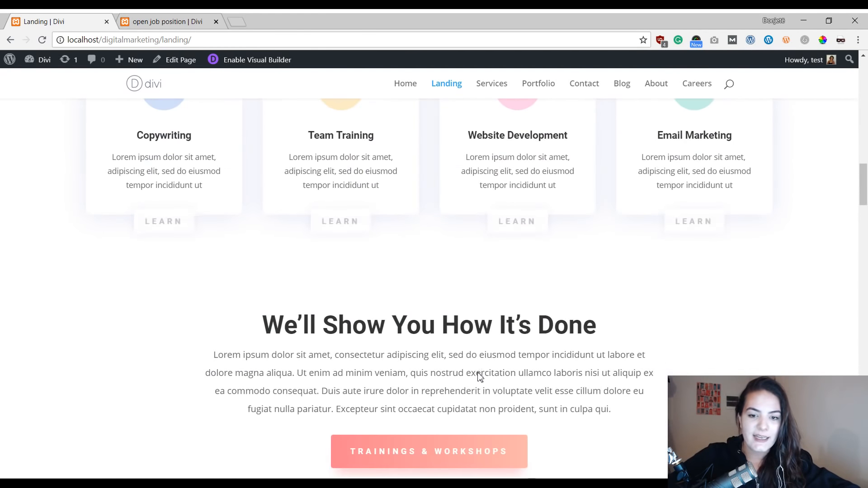
pyautogui.scroll(-1, 464, 316)
pyautogui.scroll(-9, 461, 312)
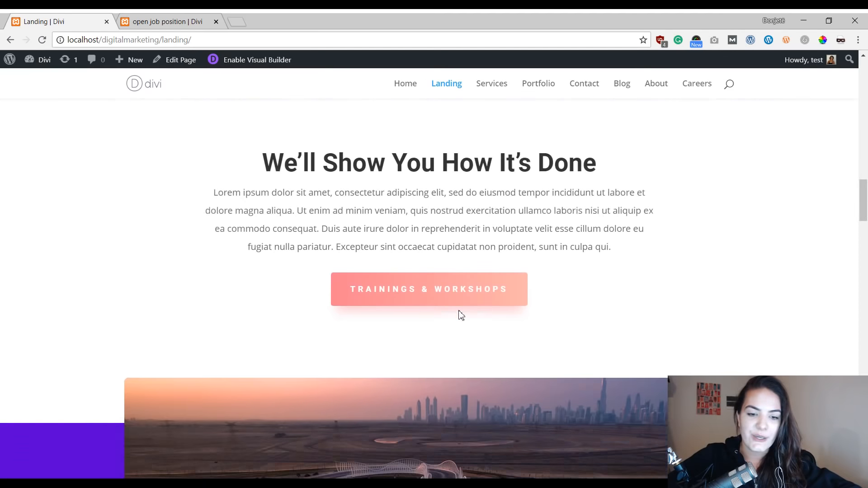
pyautogui.scroll(-6, 461, 316)
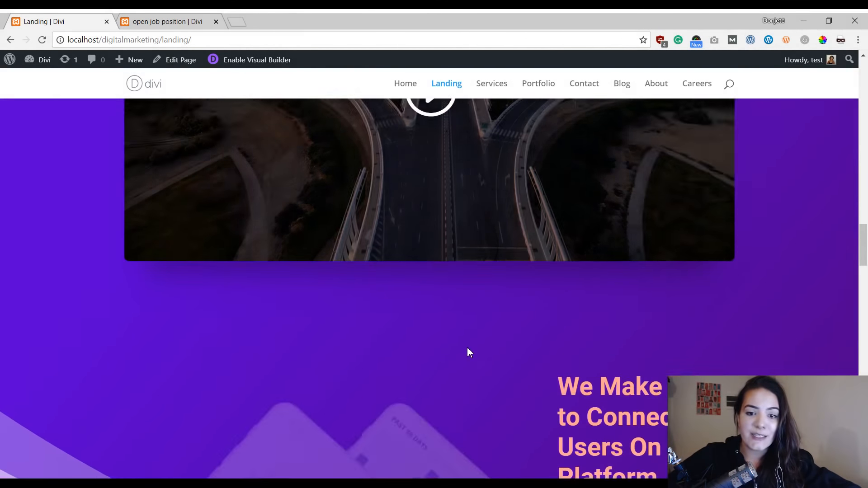
pyautogui.scroll(-5, 468, 349)
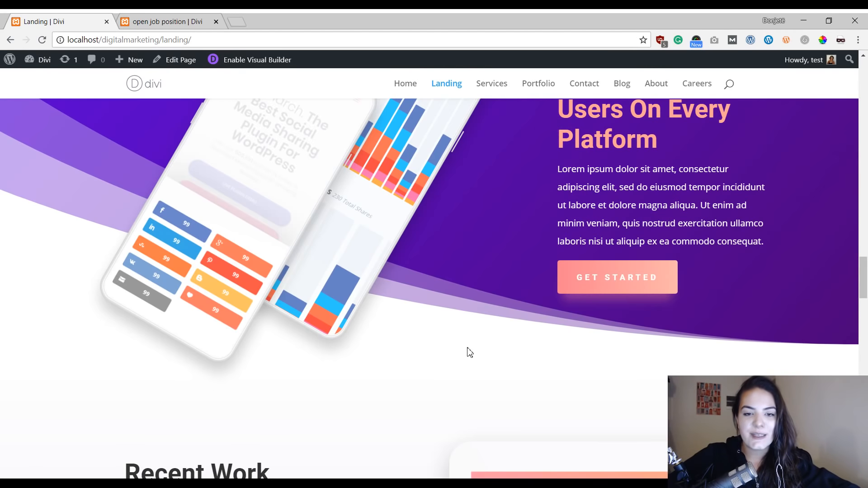
pyautogui.scroll(-5, 470, 352)
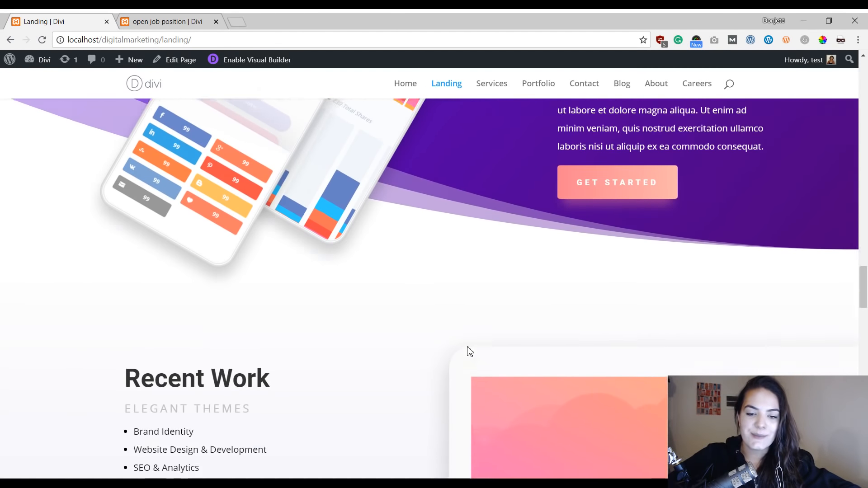
pyautogui.scroll(-6, 470, 352)
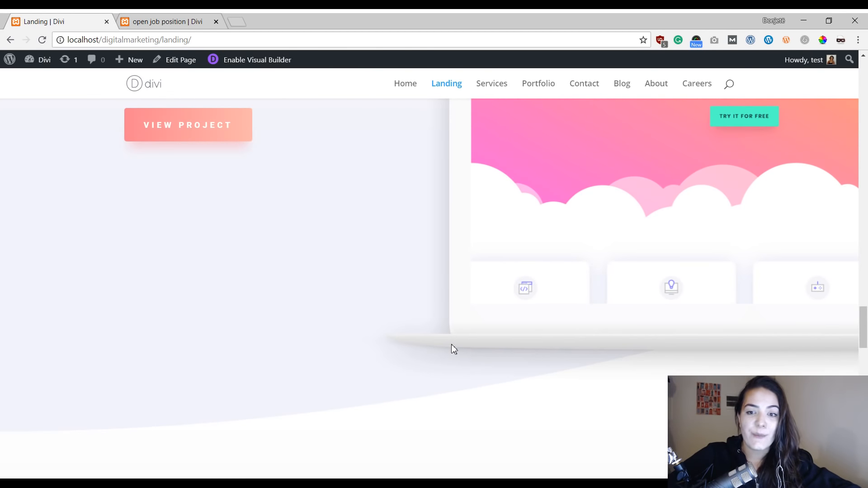
pyautogui.scroll(-1, 453, 349)
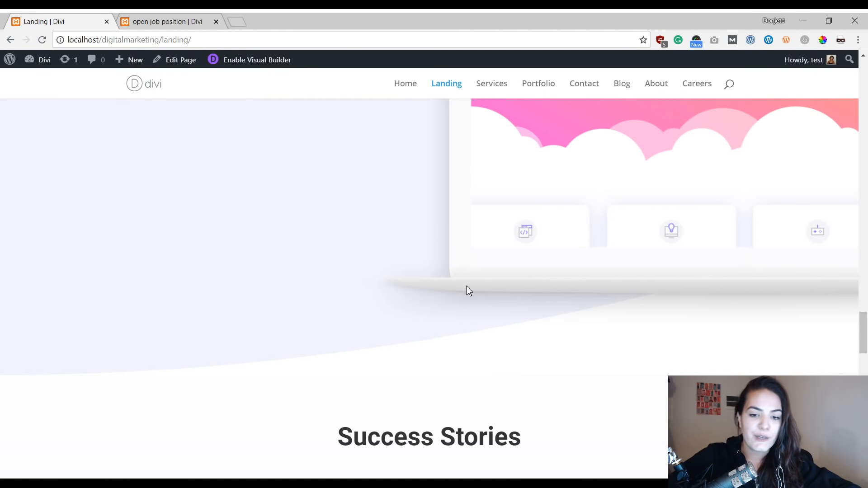
pyautogui.scroll(-5, 465, 291)
pyautogui.scroll(-3, 479, 223)
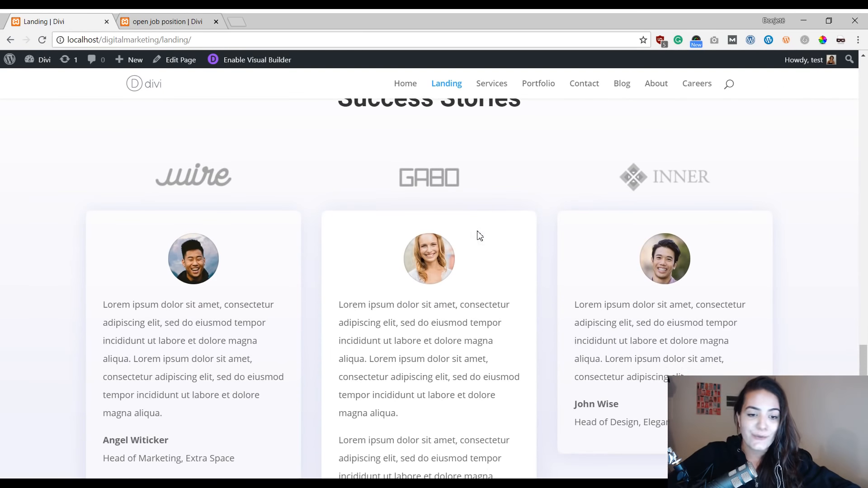
pyautogui.scroll(-7, 480, 149)
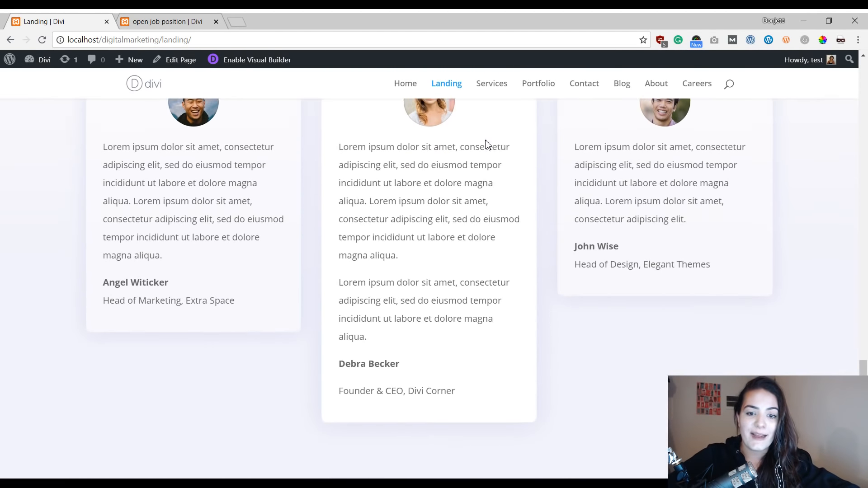
pyautogui.scroll(-10, 514, 196)
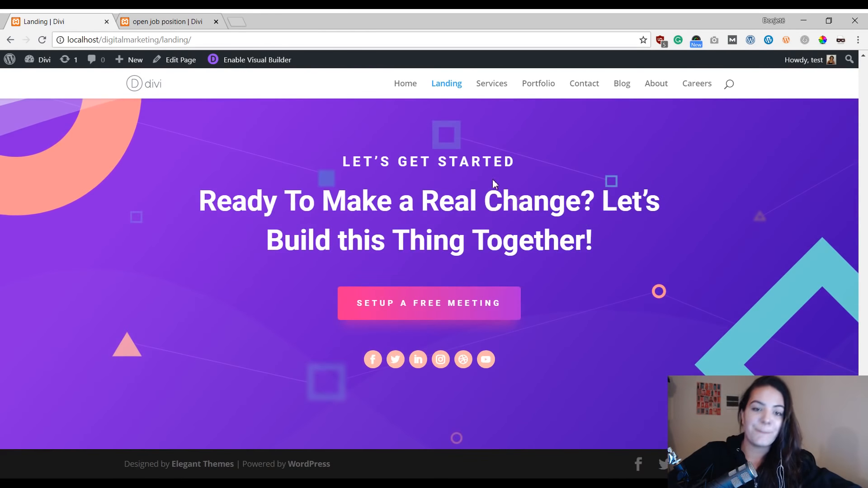
pyautogui.scroll(15, 493, 184)
pyautogui.scroll(15, 495, 183)
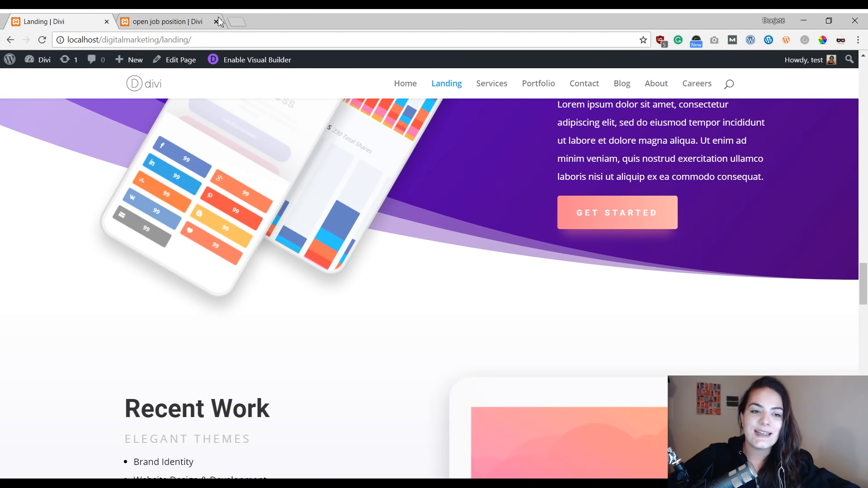
# Step: Switch to the open job position tab and scroll through the Social Media Expert job page
pyautogui.click(189, 20)
pyautogui.scroll(1, 604, 195)
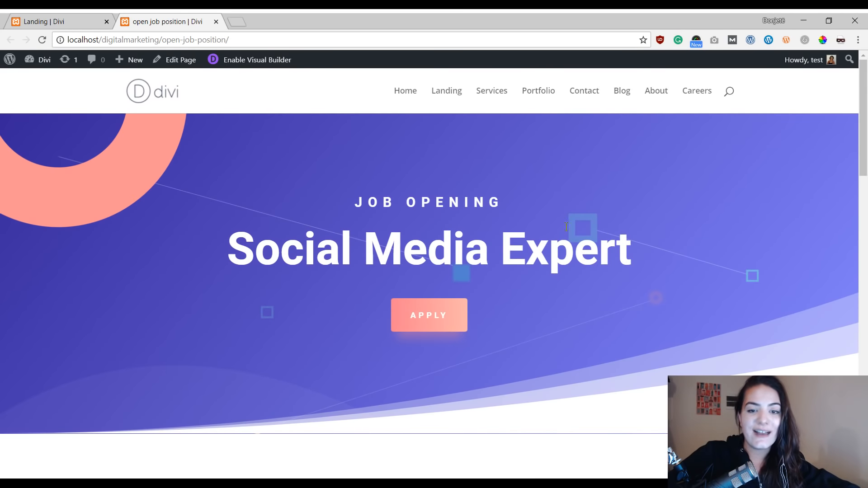
pyautogui.scroll(-6, 541, 235)
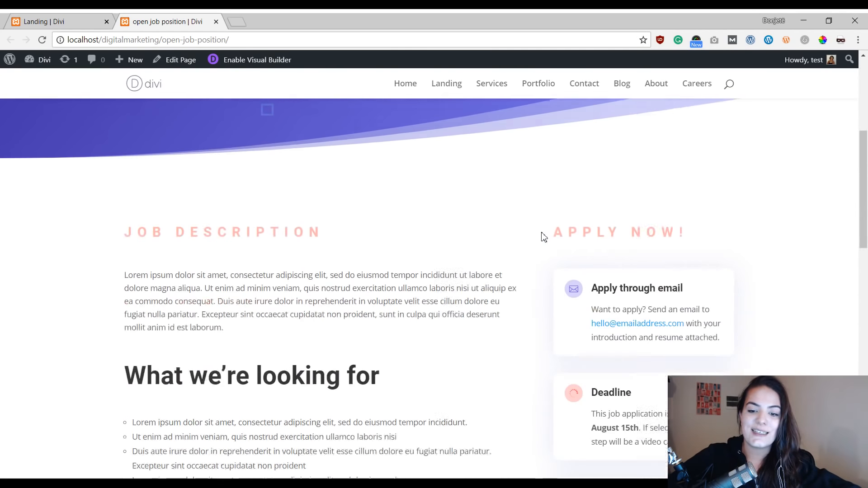
pyautogui.scroll(6, 635, 242)
pyautogui.scroll(1, 722, 279)
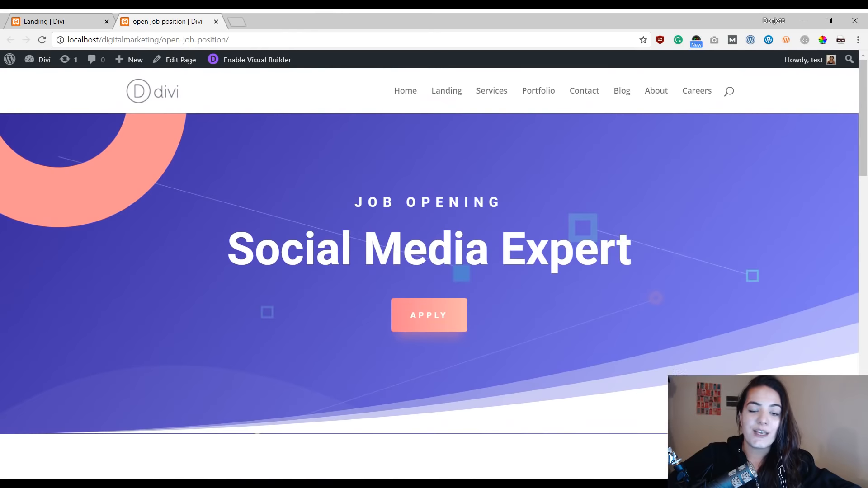
pyautogui.scroll(-6, 678, 370)
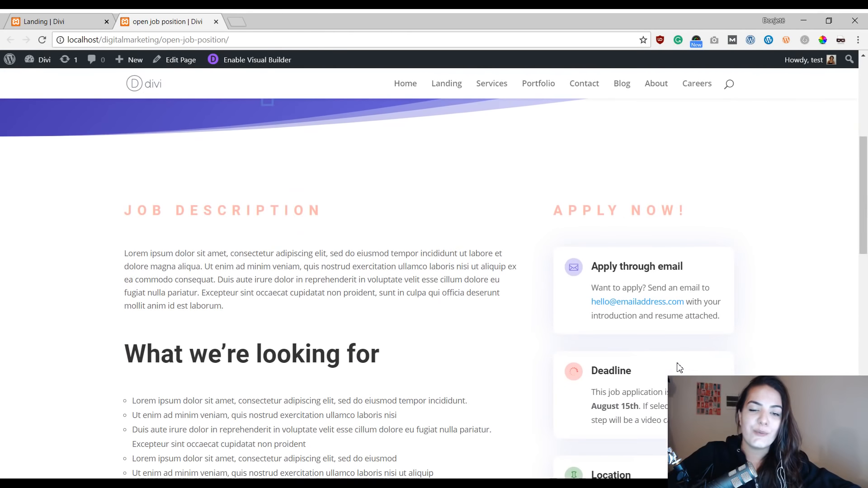
pyautogui.scroll(-1, 679, 367)
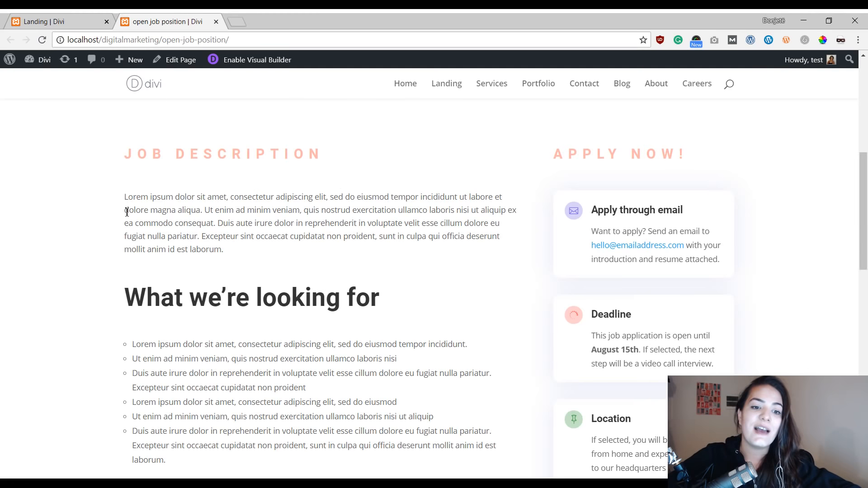
pyautogui.scroll(6, 269, 369)
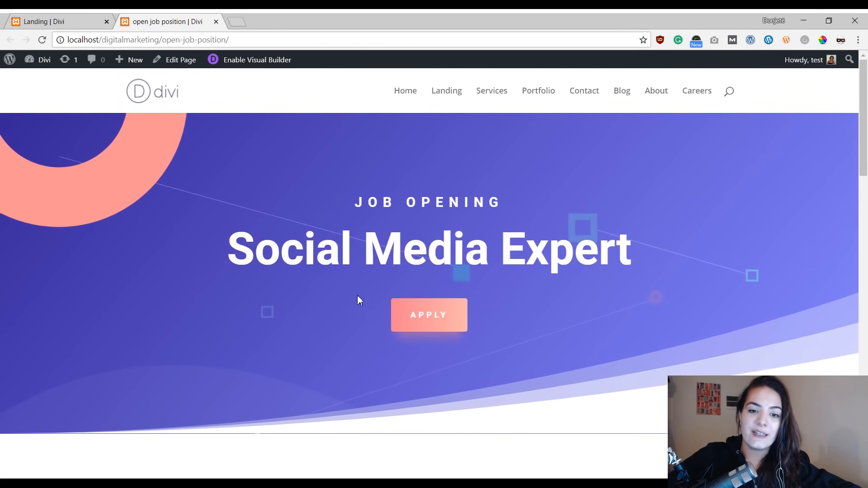
pyautogui.scroll(-6, 362, 296)
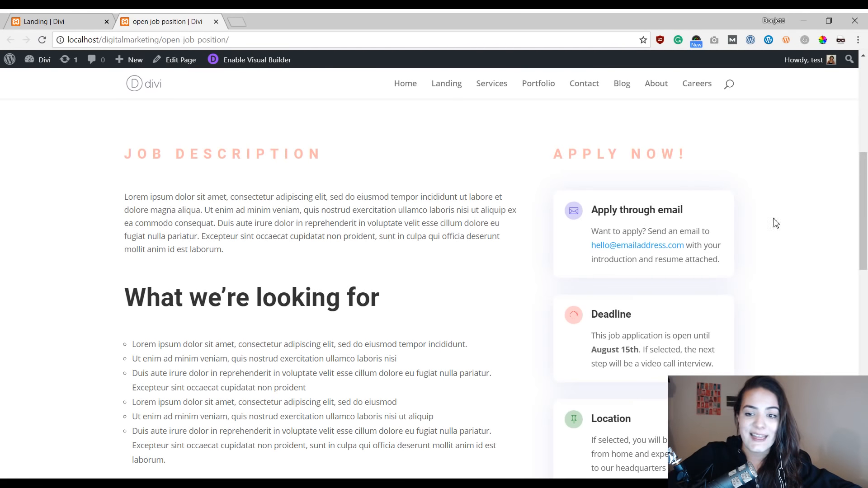
pyautogui.scroll(-1, 558, 325)
pyautogui.scroll(4, 582, 207)
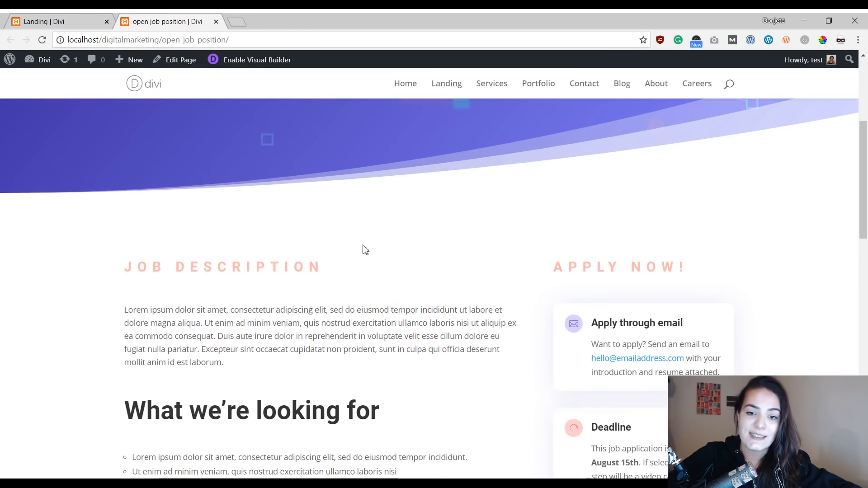
pyautogui.scroll(-5, 439, 214)
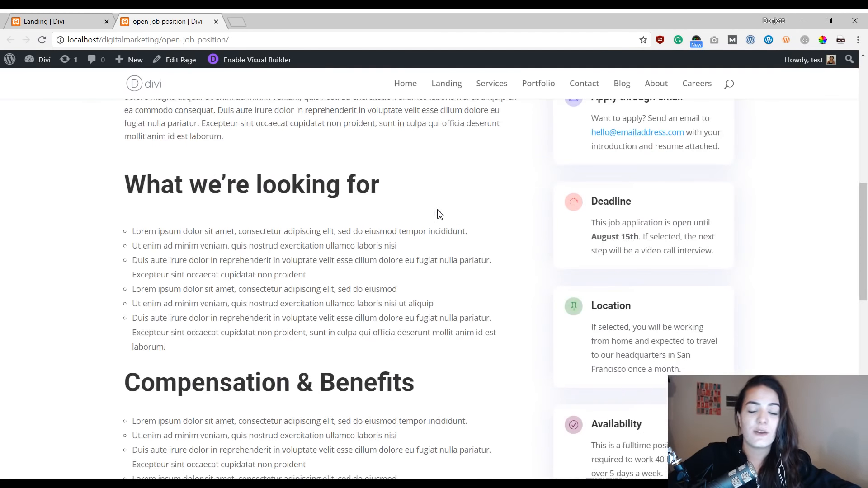
pyautogui.scroll(-4, 438, 212)
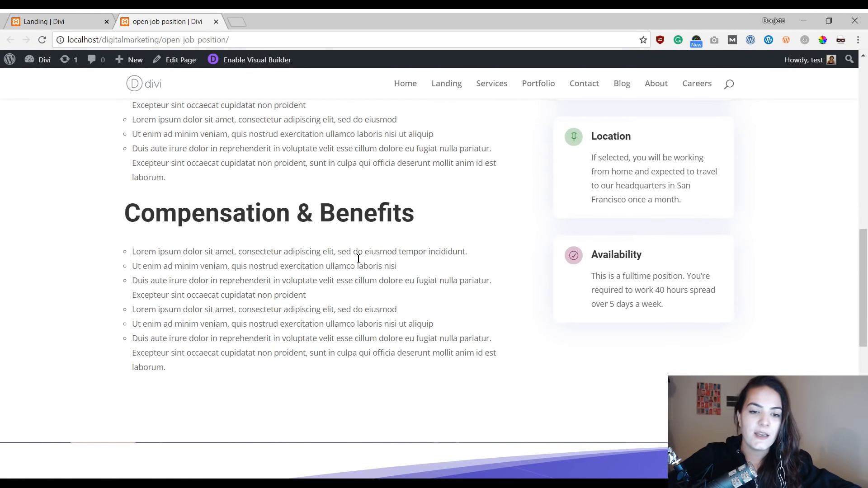
pyautogui.scroll(-7, 520, 230)
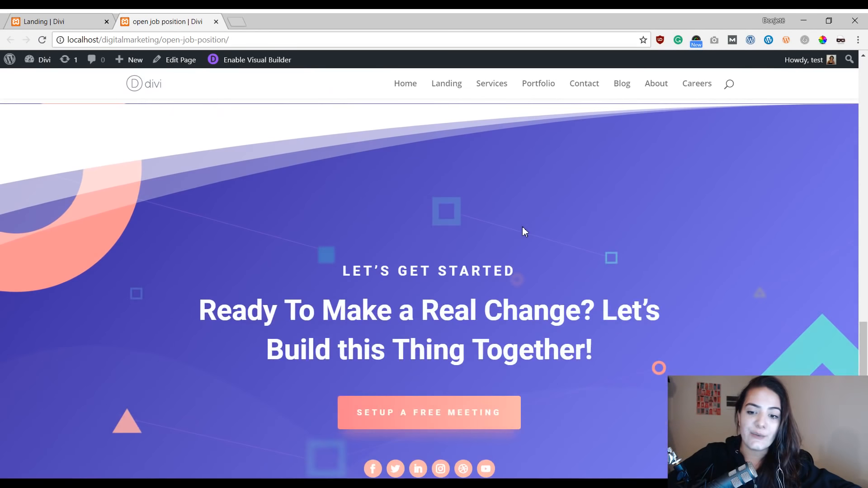
pyautogui.scroll(-2, 583, 239)
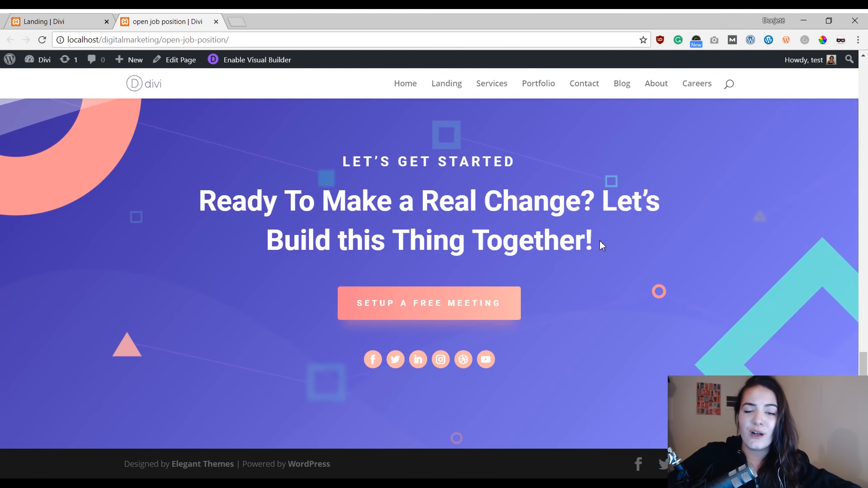
pyautogui.scroll(15, 511, 190)
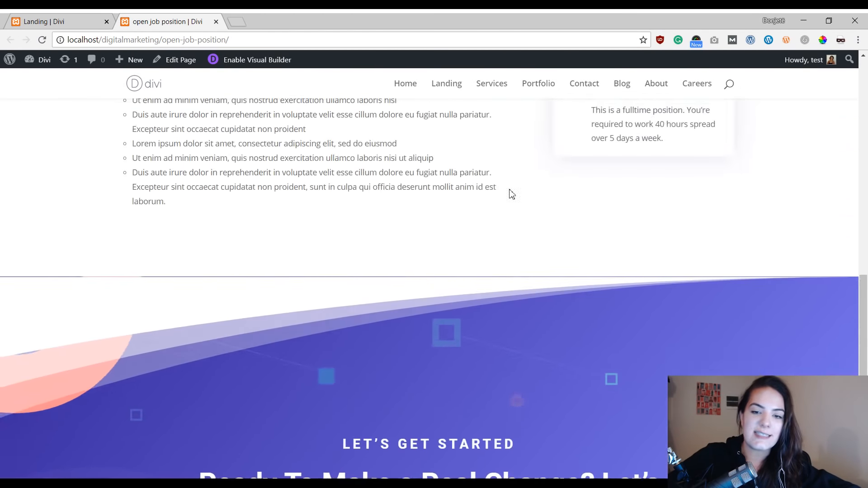
# Step: Scroll up and down the Social Media Expert job page again to revisit its description, requirements and benefits sections
pyautogui.scroll(6, 511, 195)
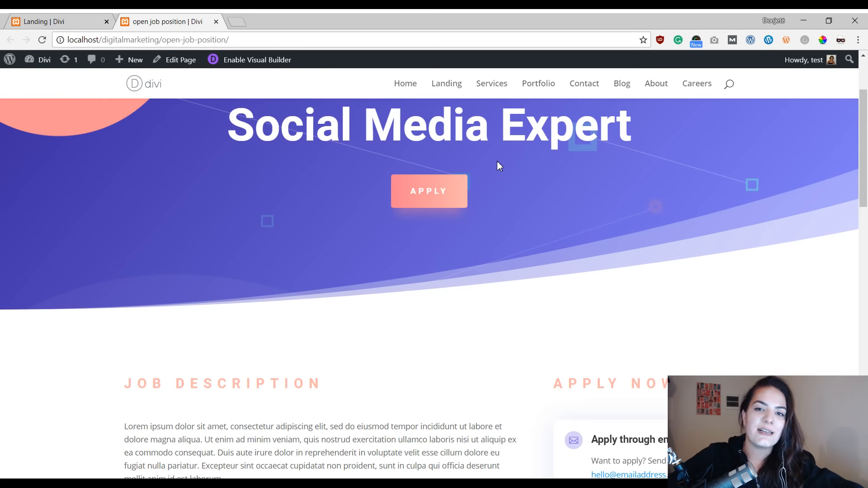
pyautogui.scroll(3, 498, 161)
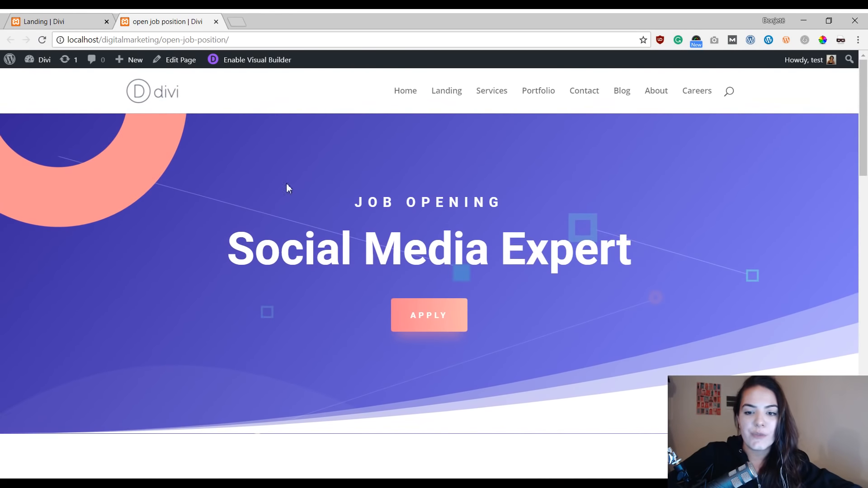
pyautogui.scroll(-10, 537, 258)
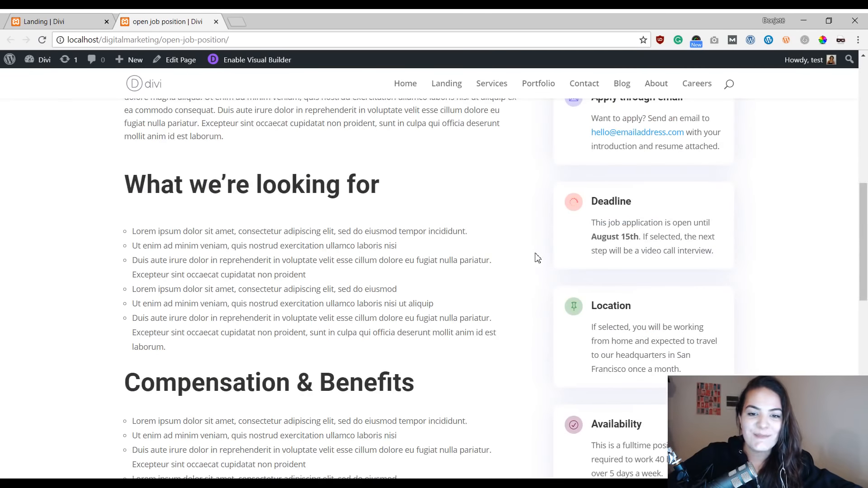
pyautogui.scroll(6, 538, 258)
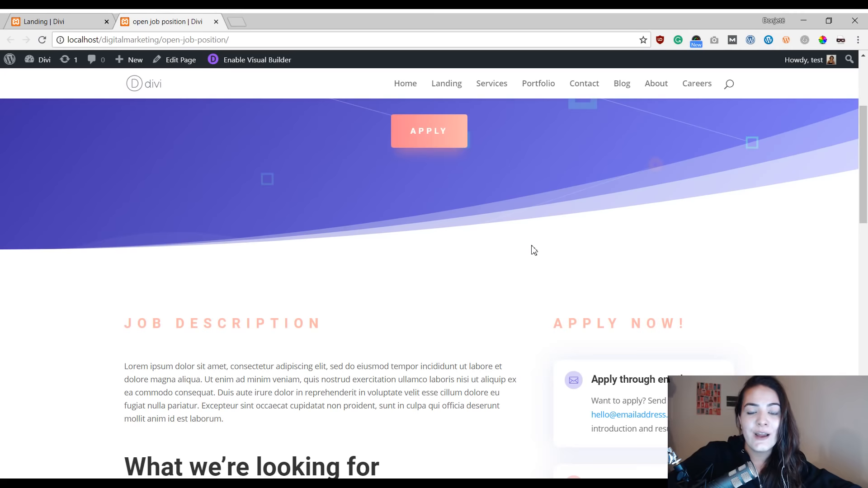
pyautogui.scroll(4, 515, 215)
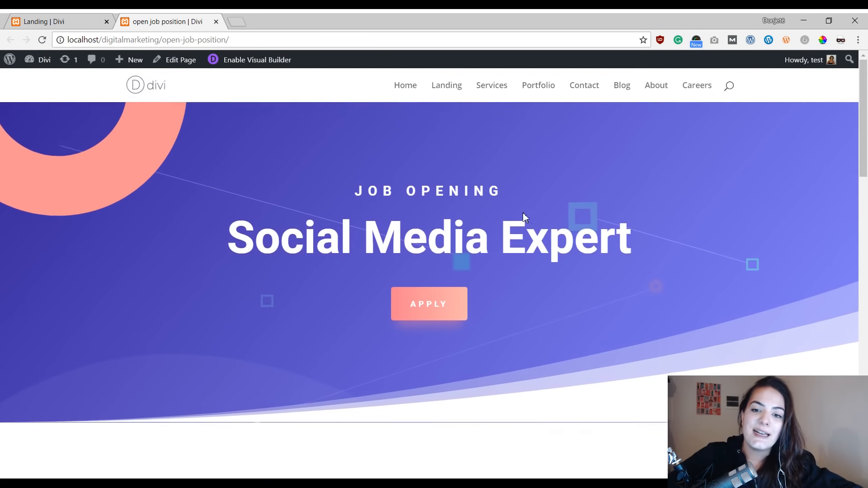
pyautogui.scroll(-8, 361, 156)
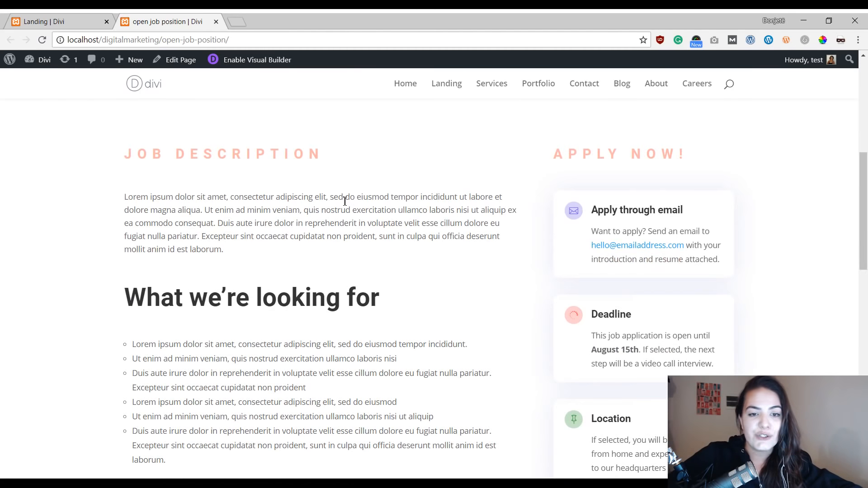
pyautogui.scroll(-4, 350, 194)
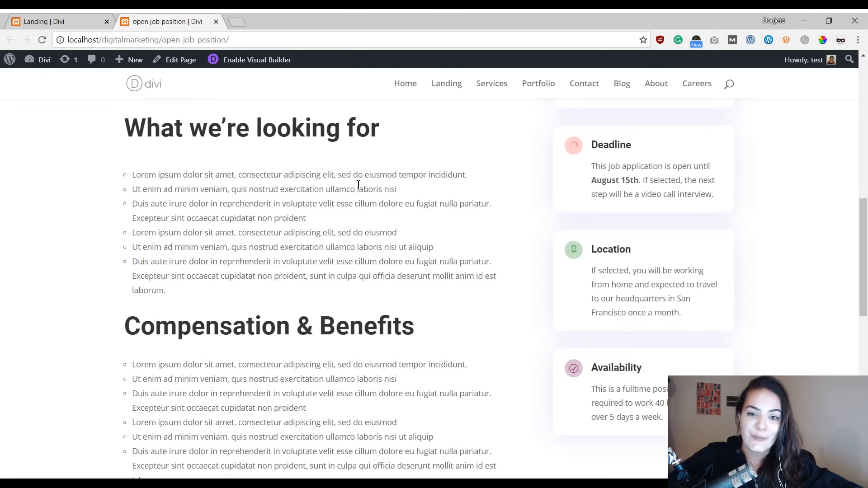
pyautogui.scroll(-5, 360, 243)
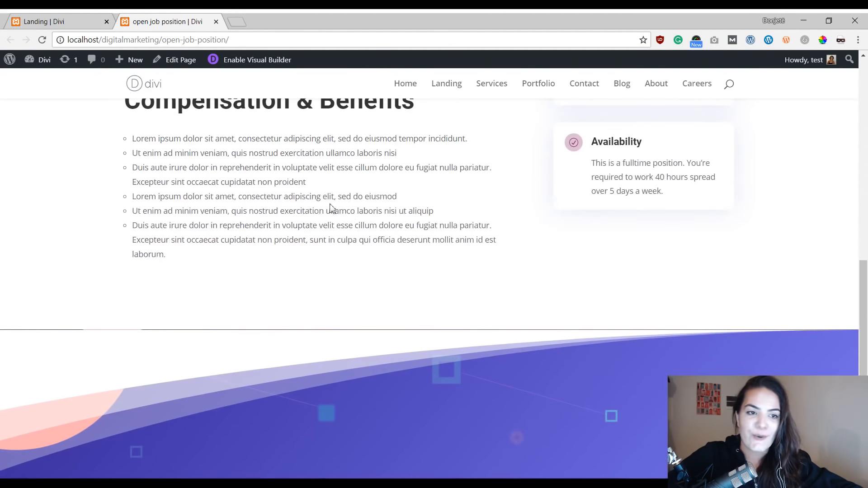
pyautogui.scroll(12, 350, 270)
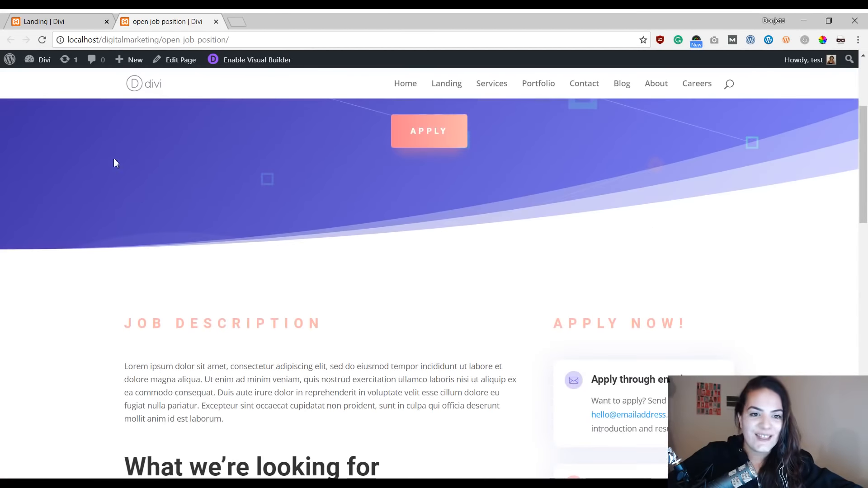
# Step: Switch back to the Landing page tab and scroll up through its sections
pyautogui.click(62, 26)
pyautogui.scroll(5, 396, 241)
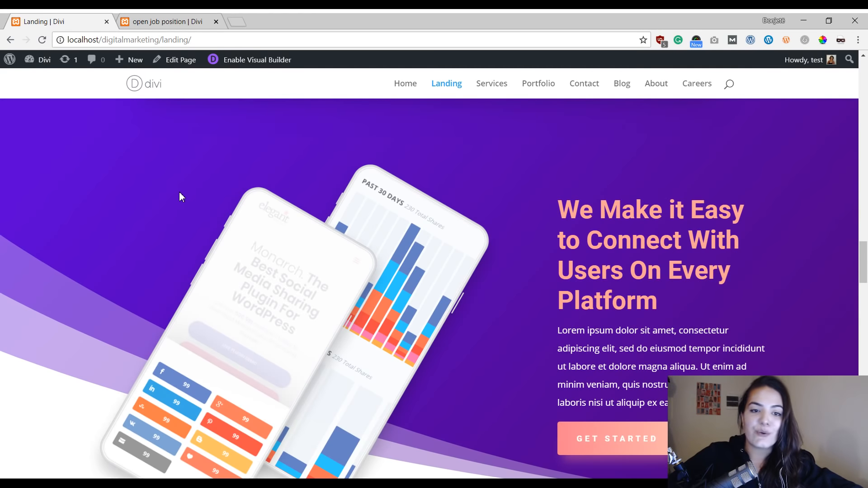
pyautogui.scroll(6, 508, 221)
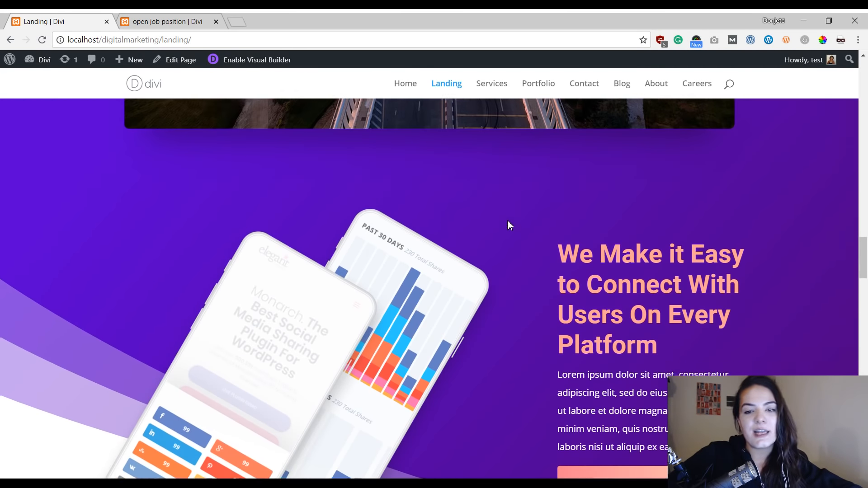
pyautogui.scroll(10, 509, 223)
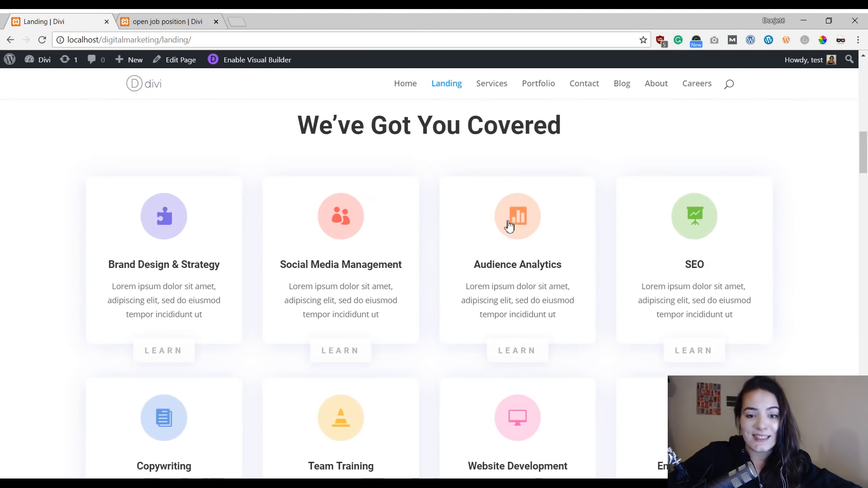
# Step: Go to the WordPress admin, add a new page titled Open Job Position Layout, and publish it
pyautogui.moveTo(6, 62)
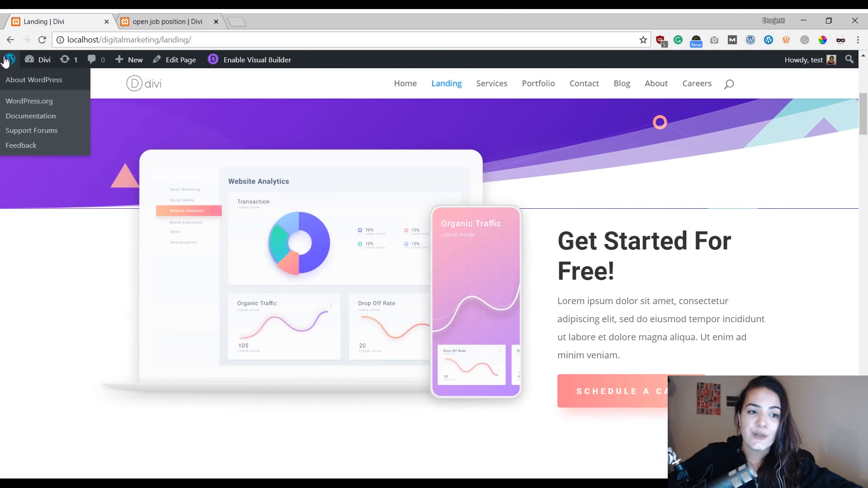
pyautogui.click(32, 80)
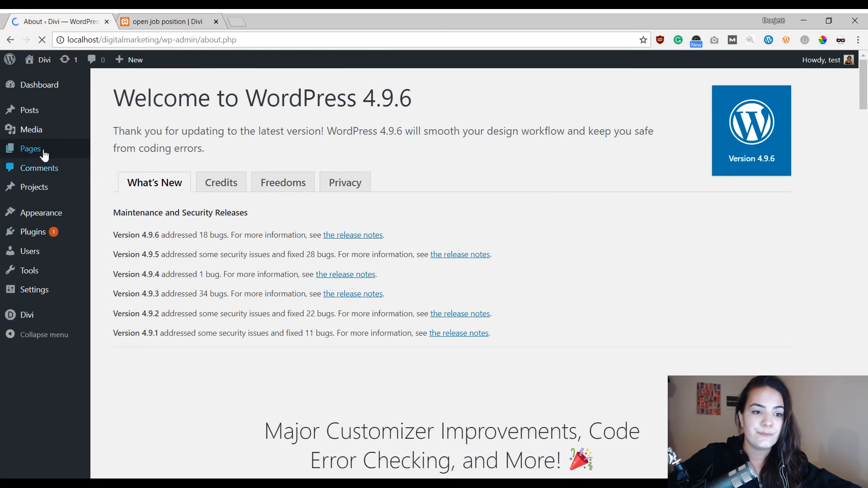
pyautogui.click(43, 152)
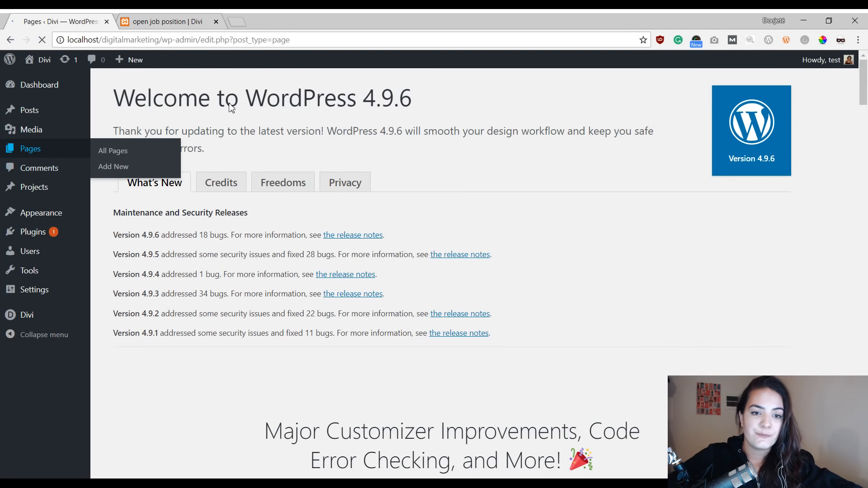
pyautogui.click(175, 93)
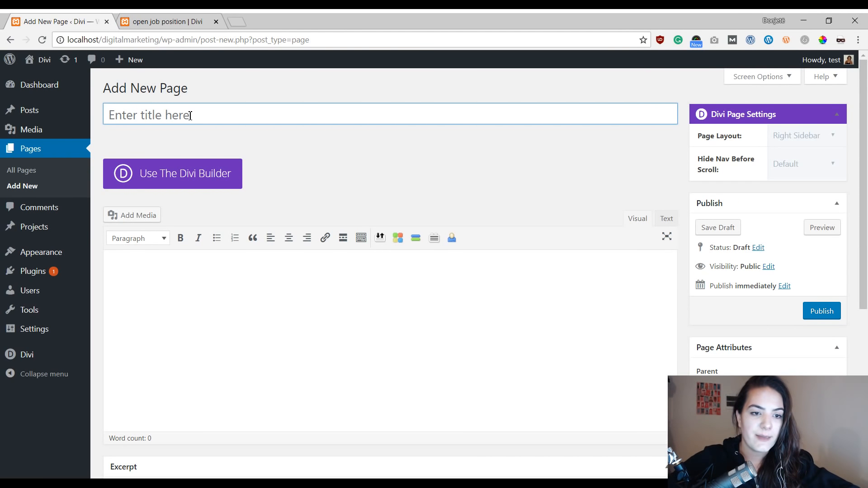
pyautogui.click(190, 116)
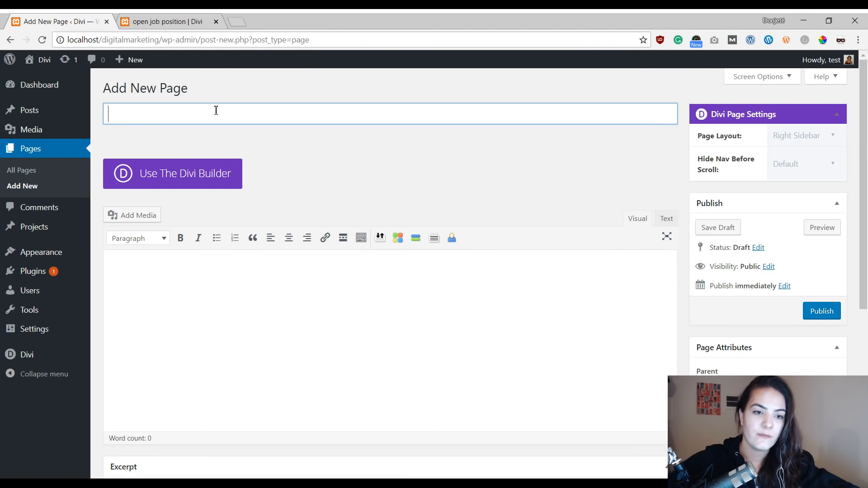
pyautogui.write('Open Job Pos')
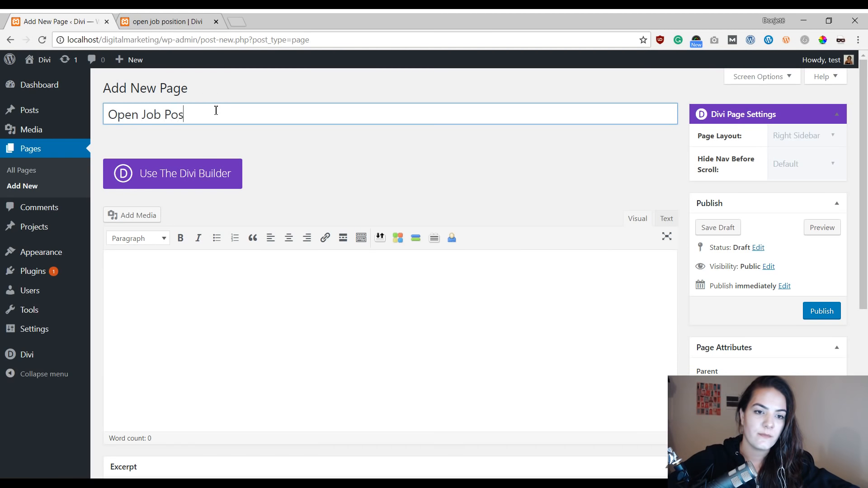
pyautogui.write('ition Layout')
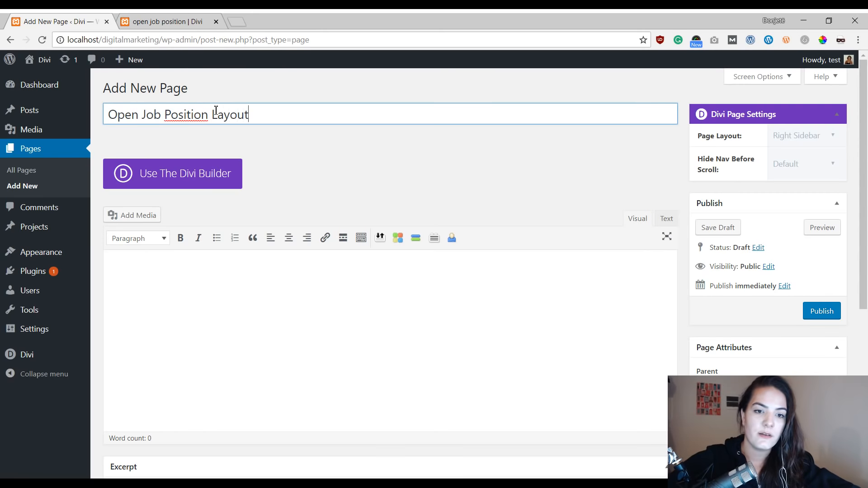
pyautogui.click(831, 311)
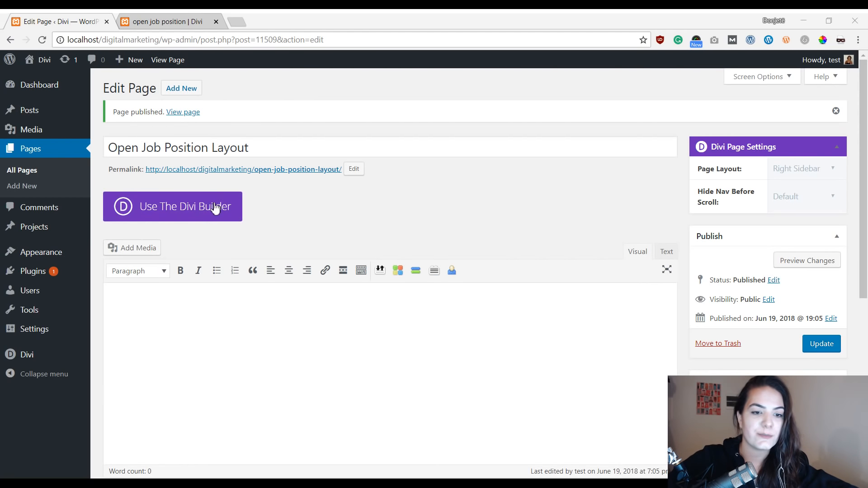
# Step: Launch the Divi Visual Builder on the new page and open the layout library
pyautogui.click(213, 207)
pyautogui.click(329, 208)
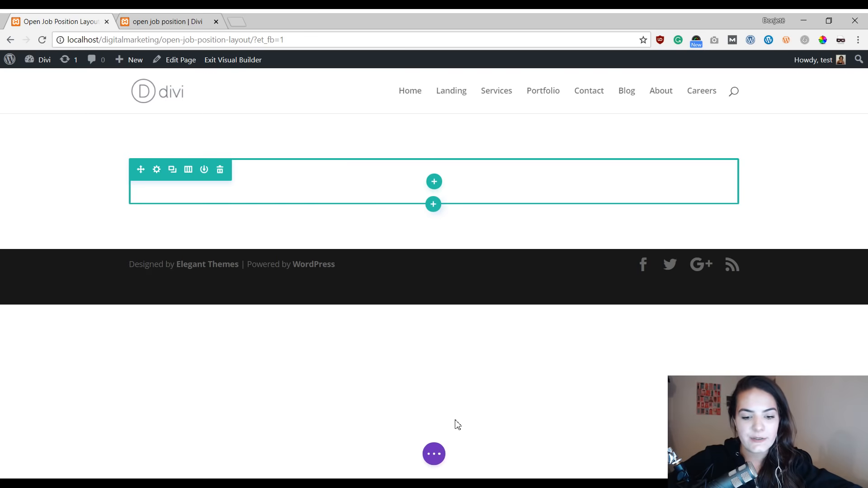
pyautogui.click(434, 454)
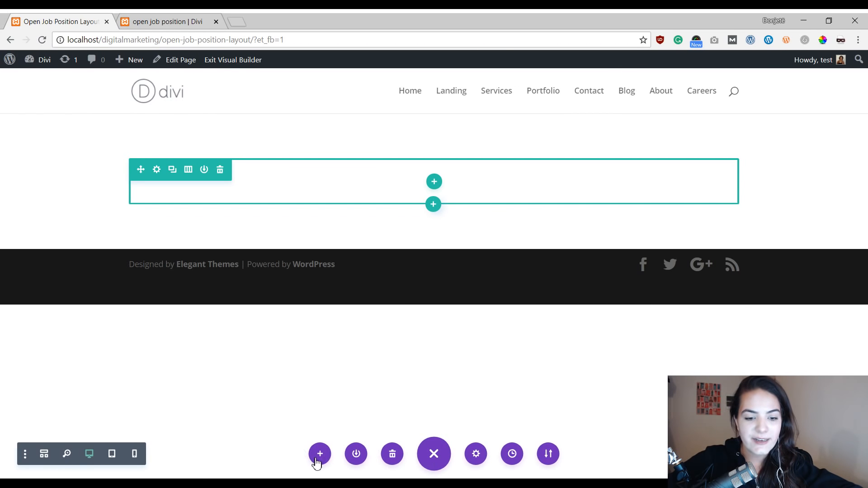
pyautogui.click(316, 455)
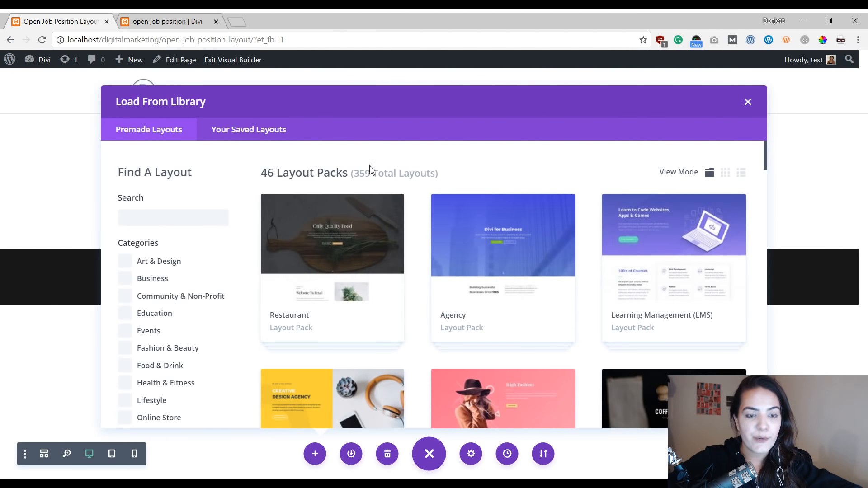
# Step: Browse the premade layout packs, open the Digital Marketing pack, and select its Home layout
pyautogui.scroll(-6, 572, 206)
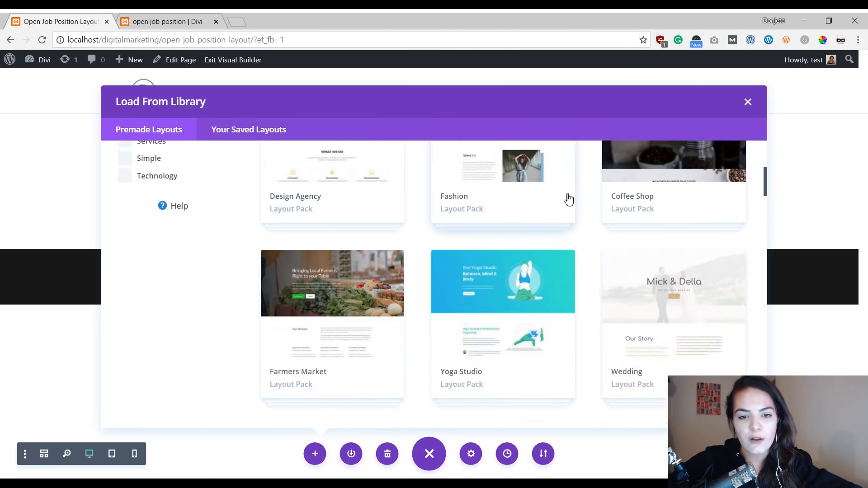
pyautogui.scroll(-20, 569, 200)
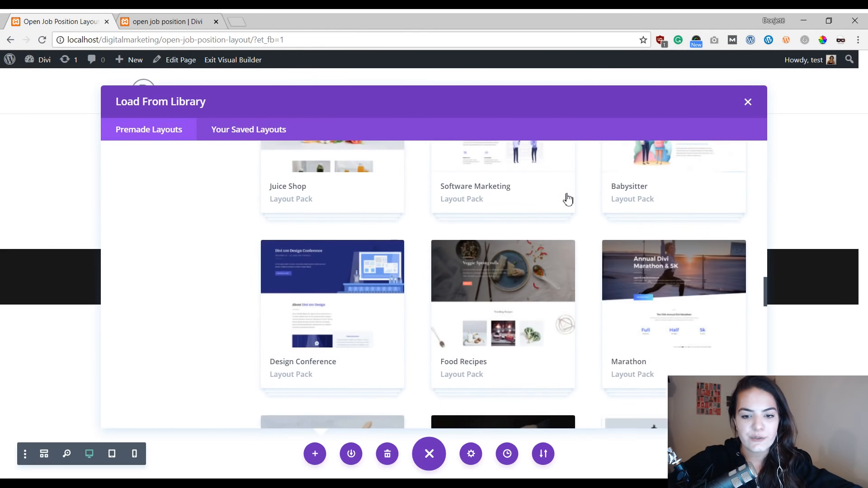
pyautogui.scroll(-15, 569, 200)
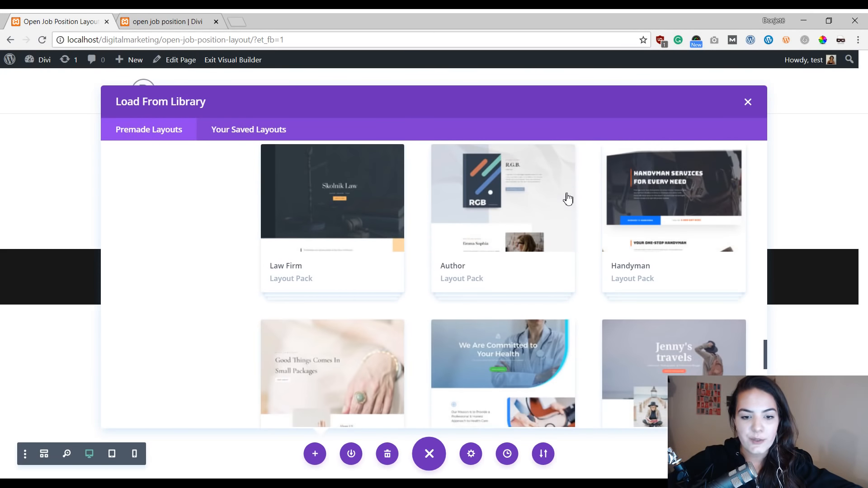
pyautogui.scroll(-8, 567, 199)
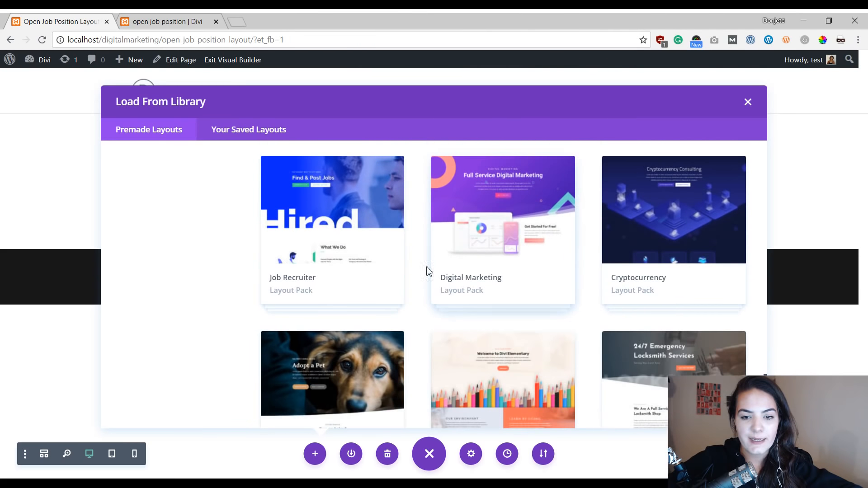
pyautogui.click(500, 273)
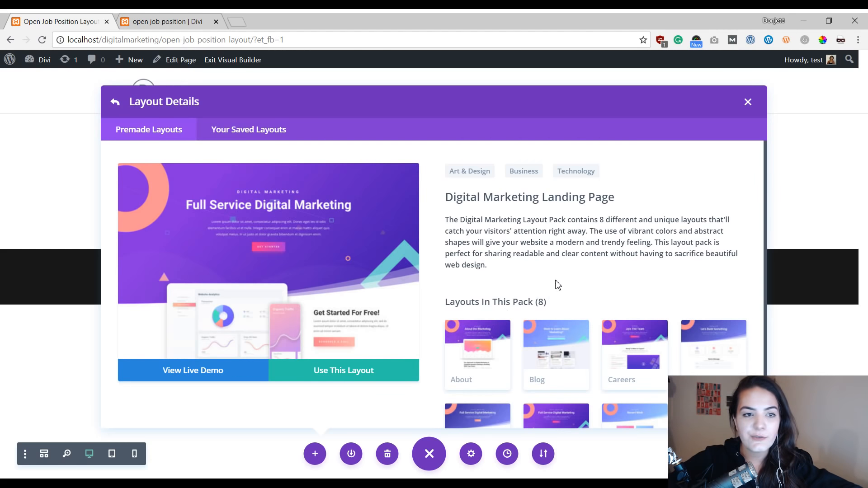
pyautogui.scroll(-3, 538, 284)
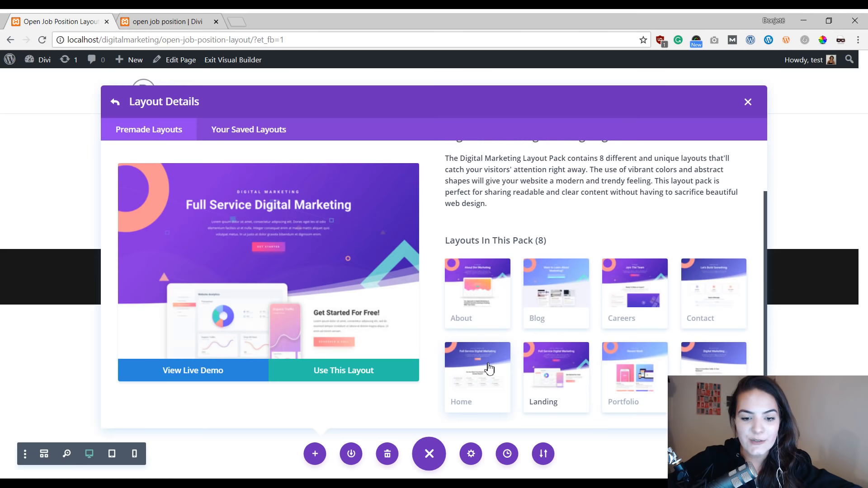
pyautogui.click(488, 369)
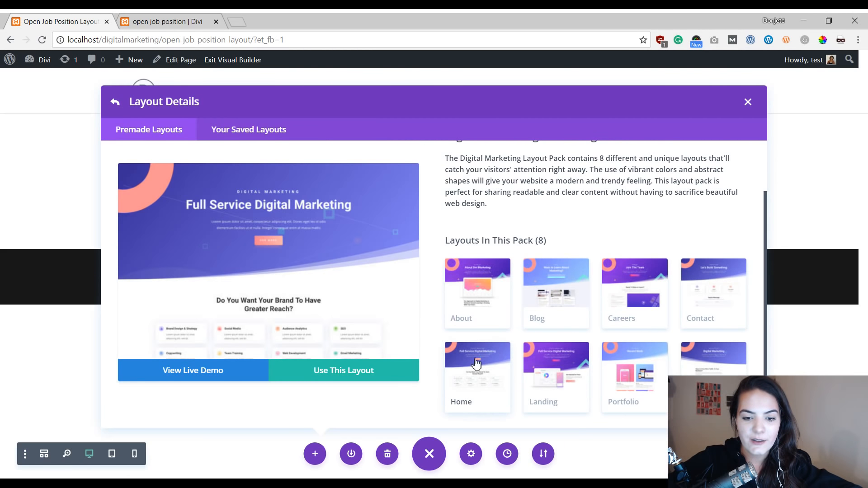
# Step: Open the Home layout's live demo in a new tab and scroll through it
pyautogui.click(193, 382)
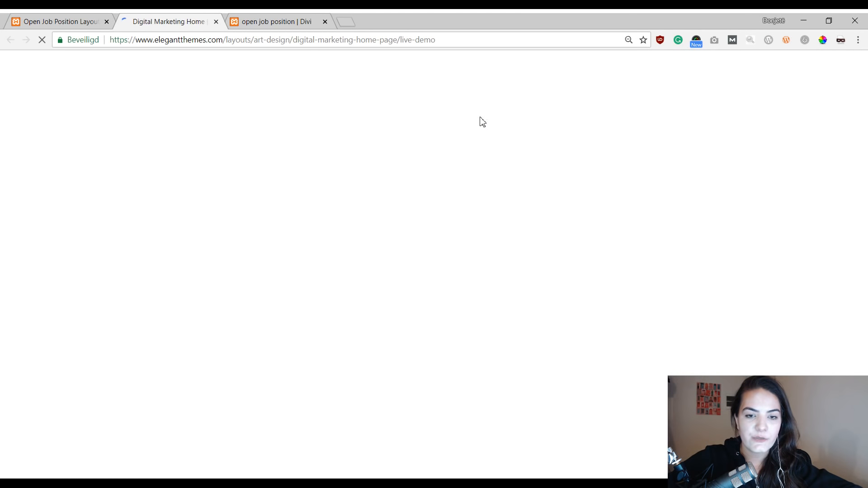
pyautogui.scroll(-20, 434, 175)
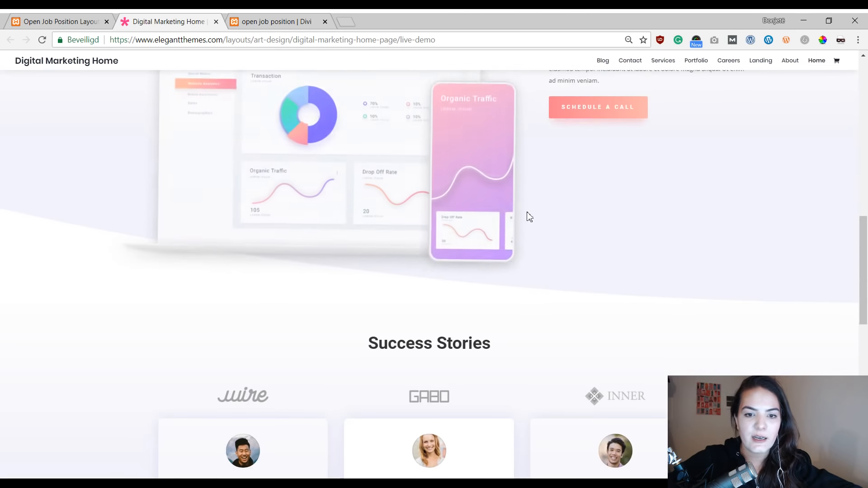
pyautogui.scroll(-3, 528, 206)
pyautogui.scroll(15, 528, 207)
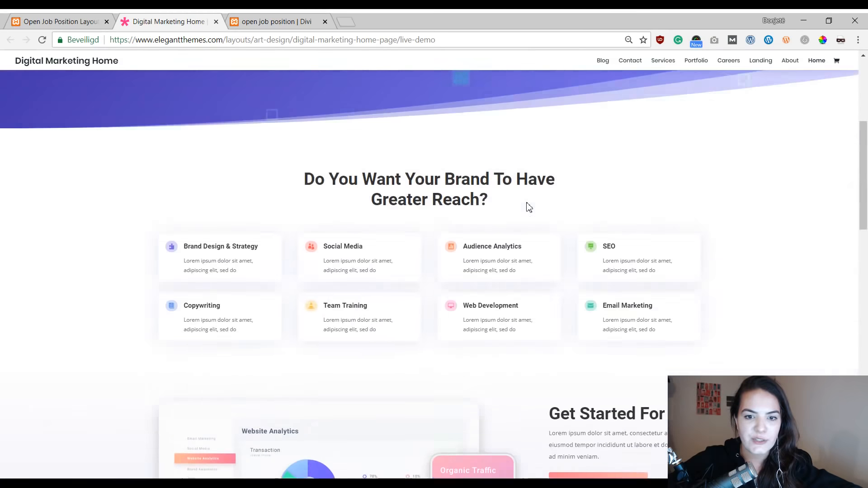
pyautogui.scroll(5, 528, 207)
# Step: Return to the builder tab and apply the Digital Marketing Home layout to the page
pyautogui.click(66, 21)
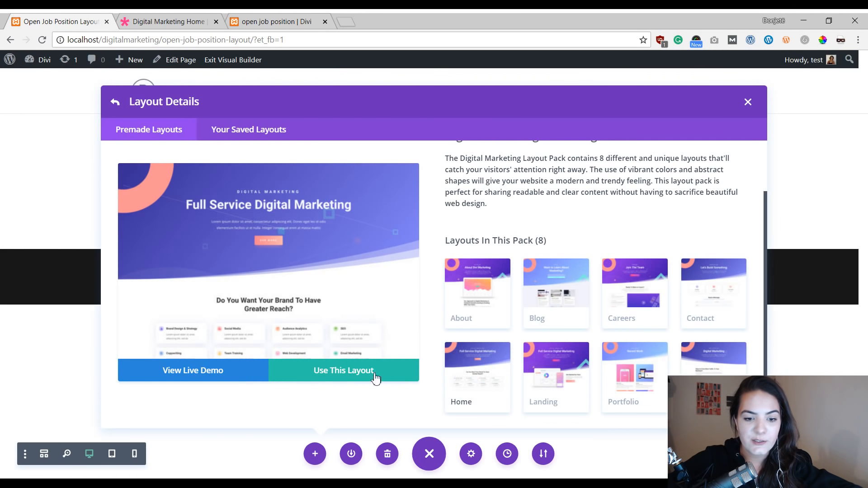
pyautogui.click(342, 376)
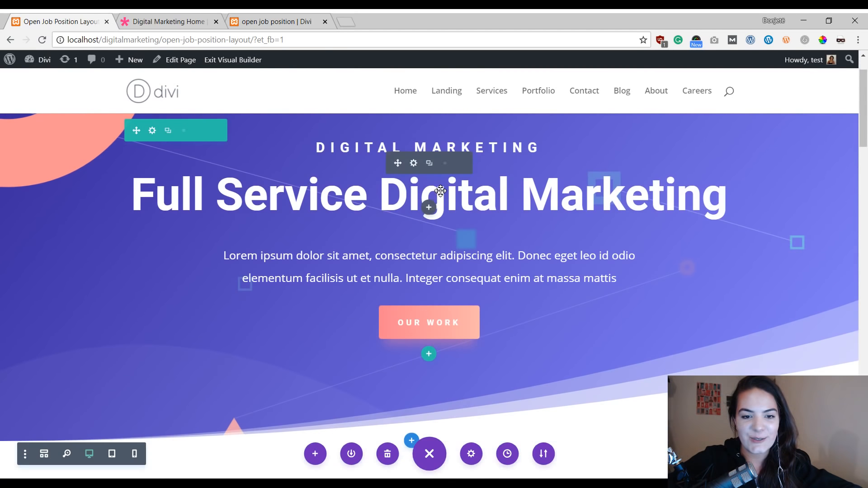
# Step: Scroll through the applied layout on the page to review its hero and services sections
pyautogui.scroll(1, 430, 160)
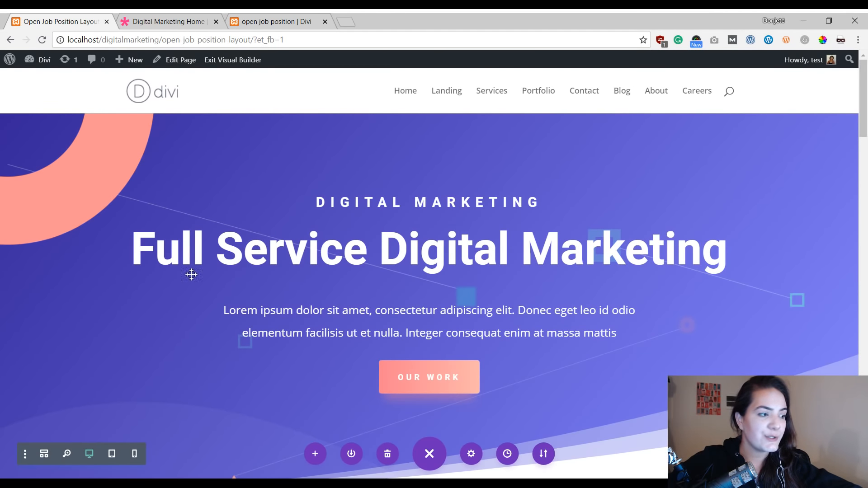
pyautogui.scroll(-3, 192, 274)
pyautogui.scroll(3, 472, 339)
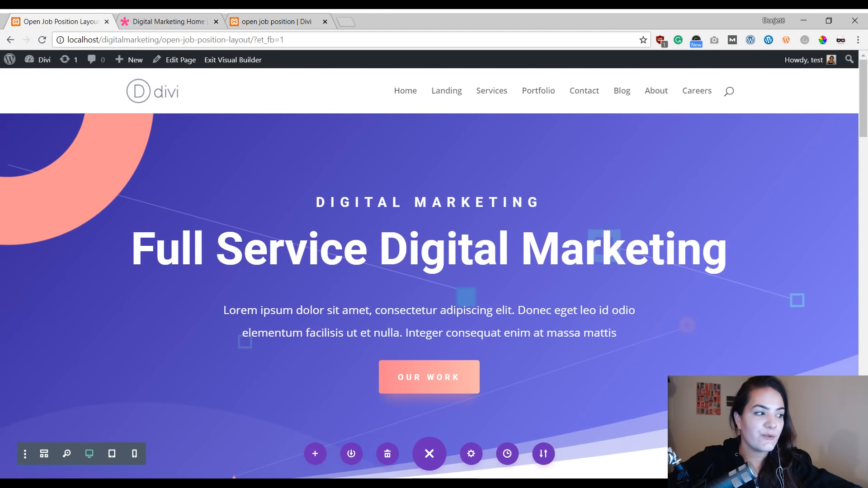
pyautogui.scroll(-5, 432, 272)
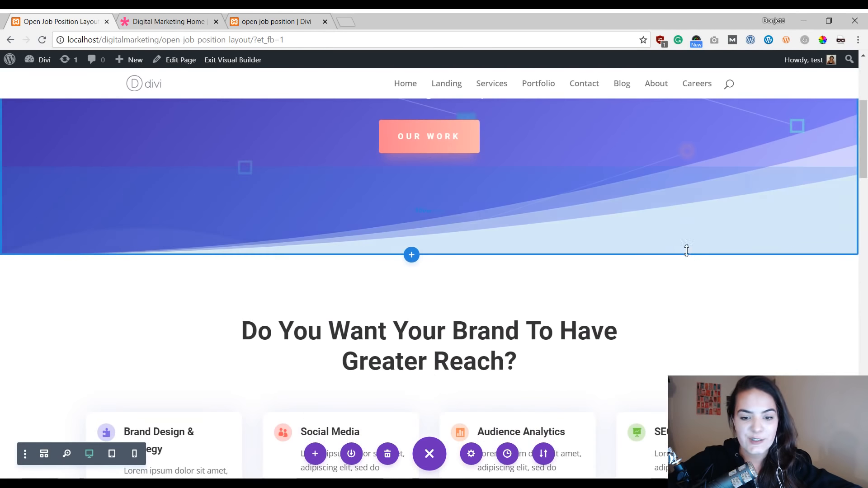
pyautogui.scroll(-7, 433, 383)
pyautogui.scroll(2, 626, 323)
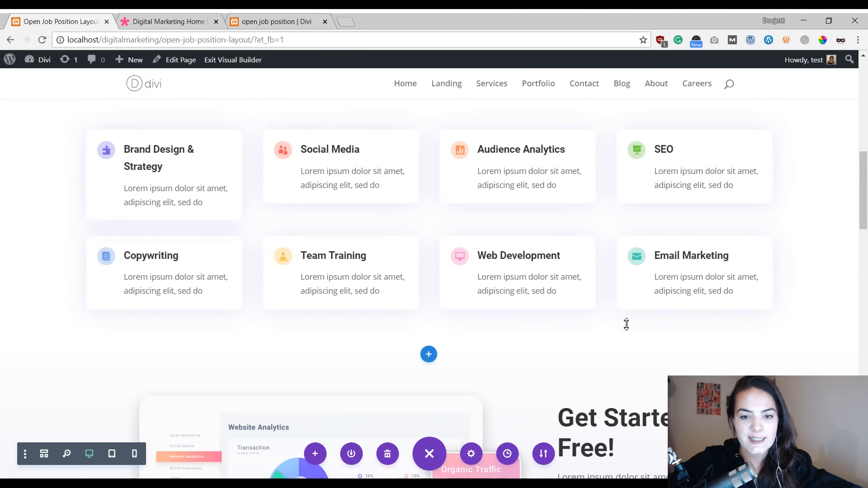
pyautogui.scroll(3, 626, 256)
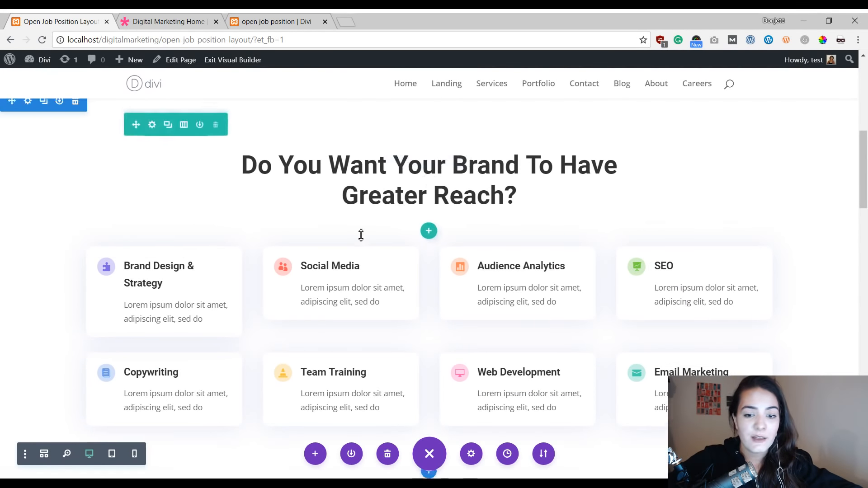
pyautogui.scroll(5, 743, 236)
pyautogui.scroll(4, 743, 236)
pyautogui.scroll(-8, 630, 233)
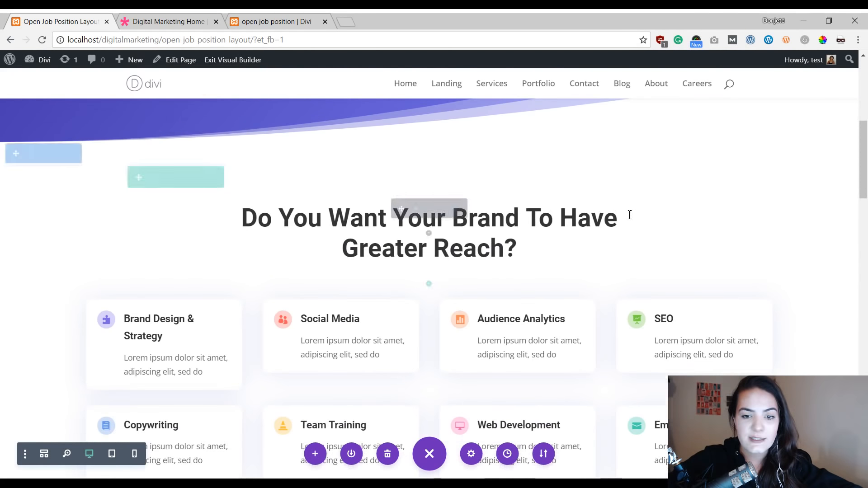
pyautogui.scroll(-6, 631, 233)
pyautogui.scroll(6, 443, 240)
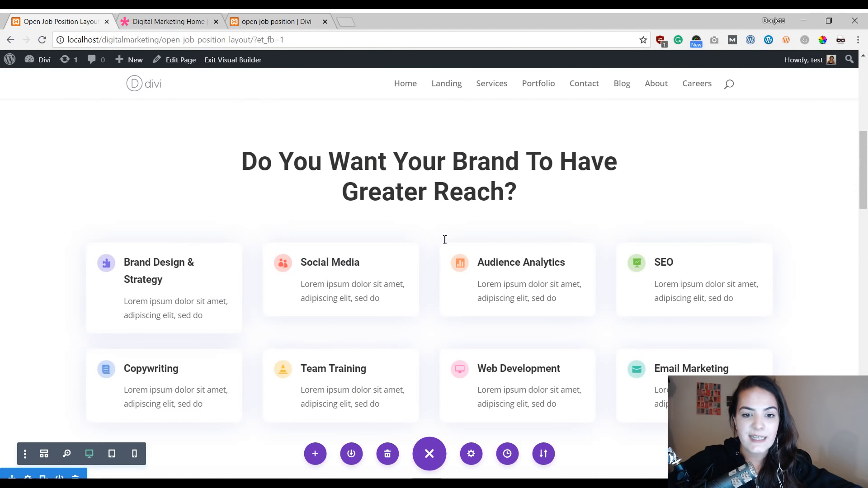
pyautogui.scroll(-9, 446, 204)
pyautogui.scroll(3, 233, 205)
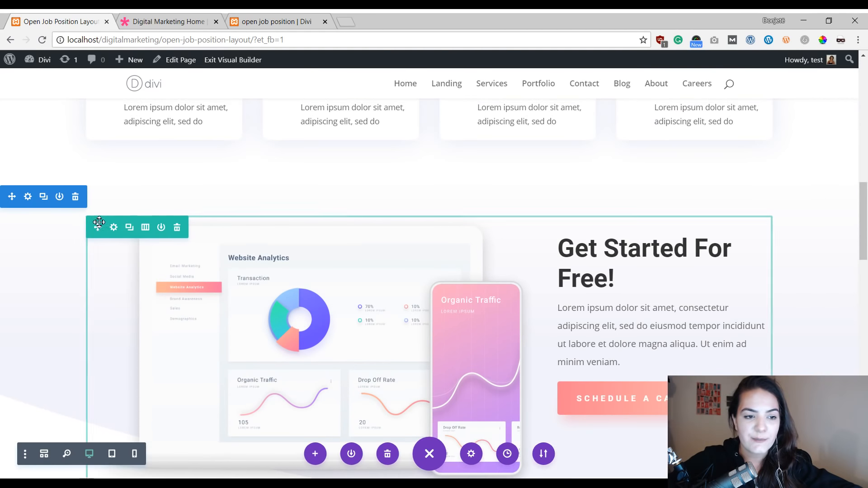
# Step: Delete the Get Started For Free and Success Stories sections below the services grid
pyautogui.click(77, 200)
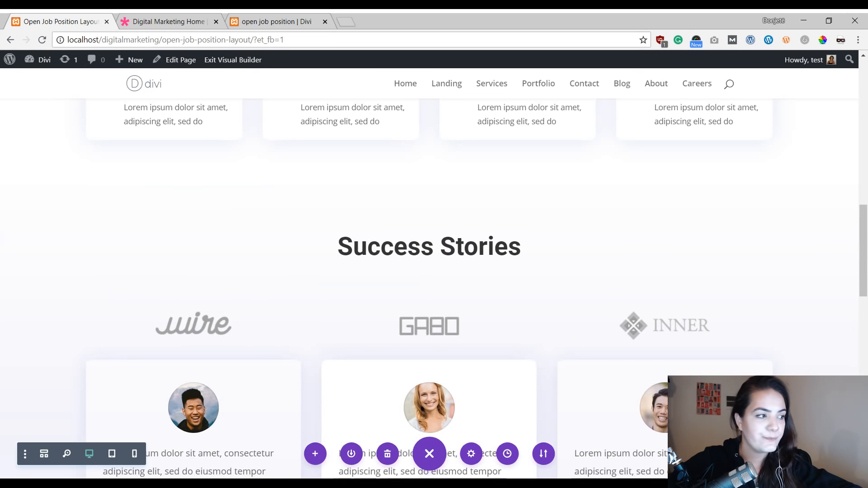
pyautogui.scroll(-2, 289, 288)
pyautogui.scroll(3, 70, 240)
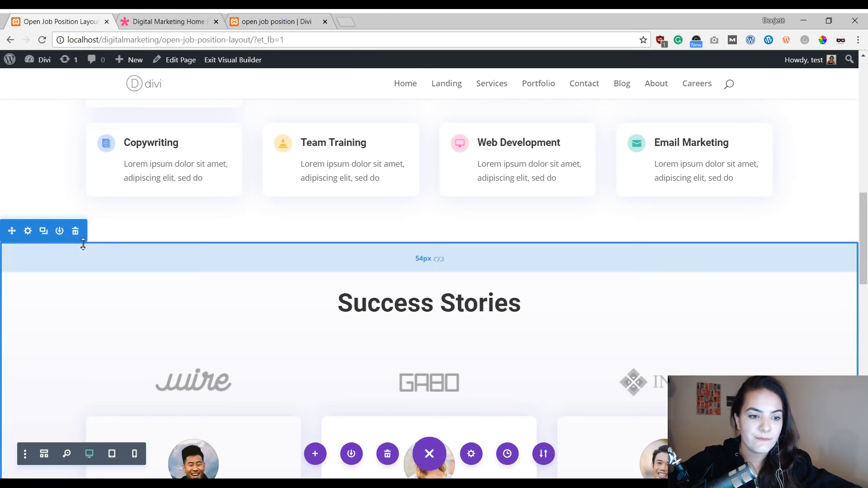
pyautogui.click(78, 232)
pyautogui.scroll(-4, 320, 251)
pyautogui.scroll(15, 437, 325)
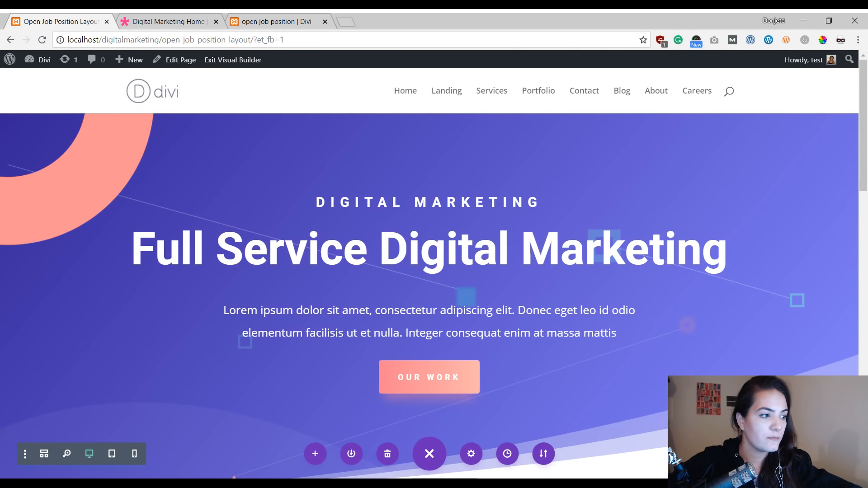
# Step: Open the hero's heading text module and replace the Digital Marketing subtitle with "job opening"
pyautogui.scroll(-5, 434, 271)
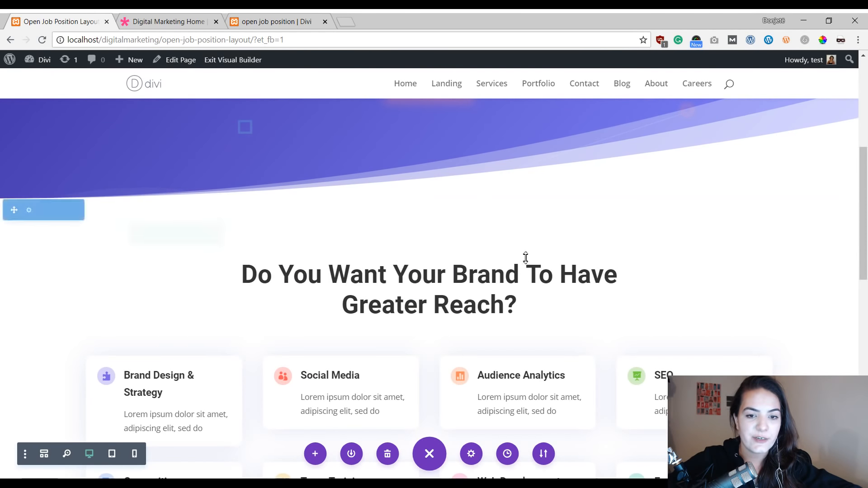
pyautogui.scroll(5, 523, 258)
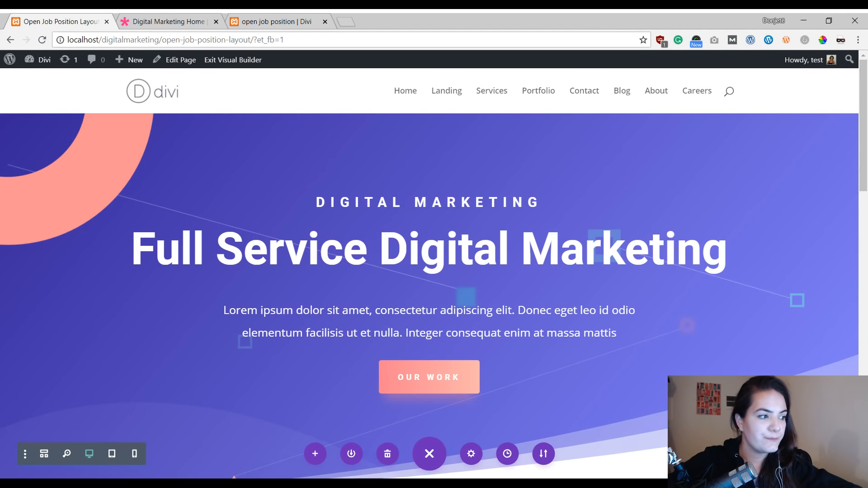
pyautogui.click(413, 218)
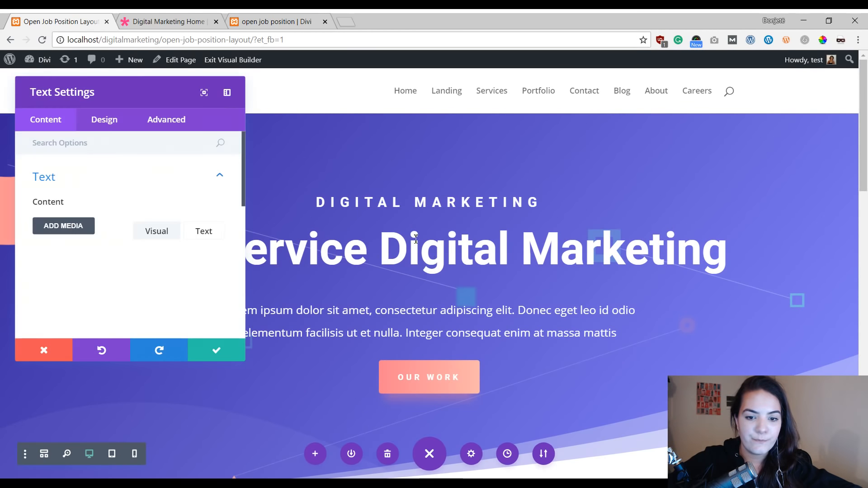
pyautogui.scroll(-2, 157, 296)
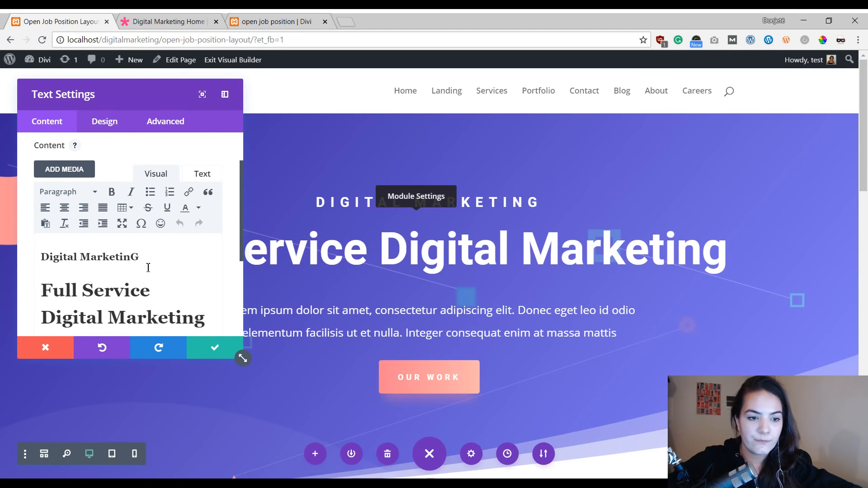
pyautogui.moveTo(148, 256); pyautogui.dragTo(36, 248)
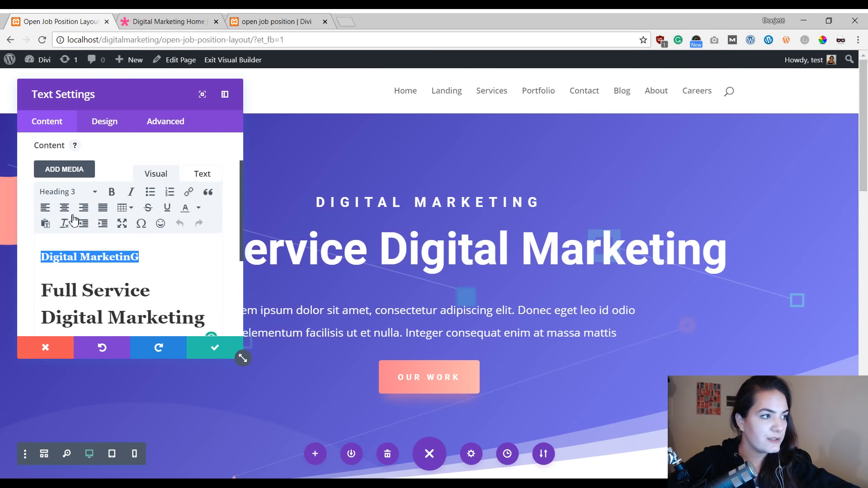
pyautogui.write('job openin')
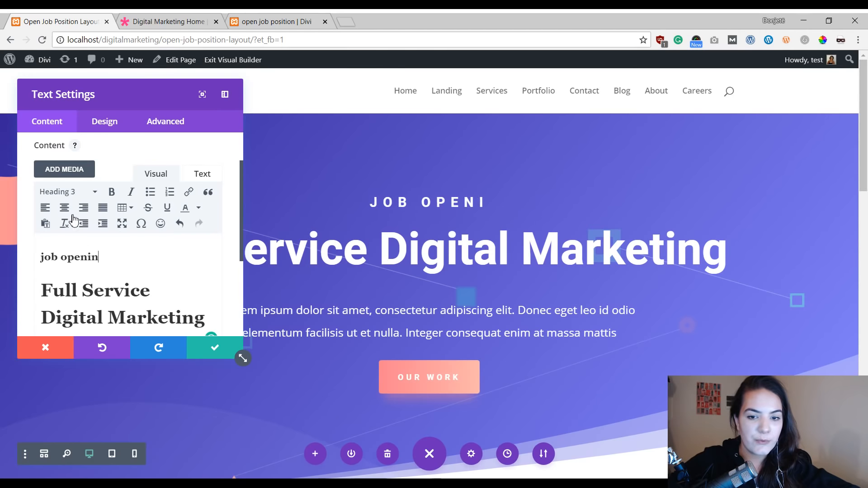
pyautogui.write('g')
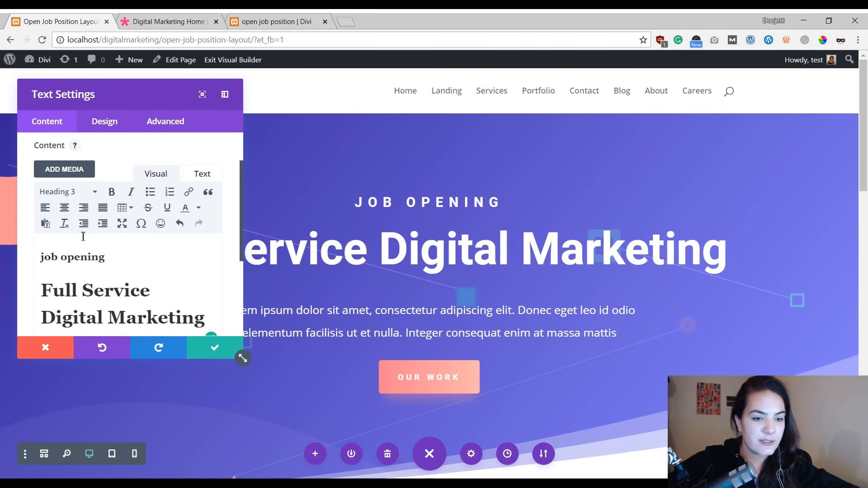
# Step: Replace the Full Service Digital Marketing headline with "Social Media Expert" and save the text module
pyautogui.scroll(-3, 138, 244)
pyautogui.moveTo(206, 202); pyautogui.dragTo(41, 170)
pyautogui.click(41, 167)
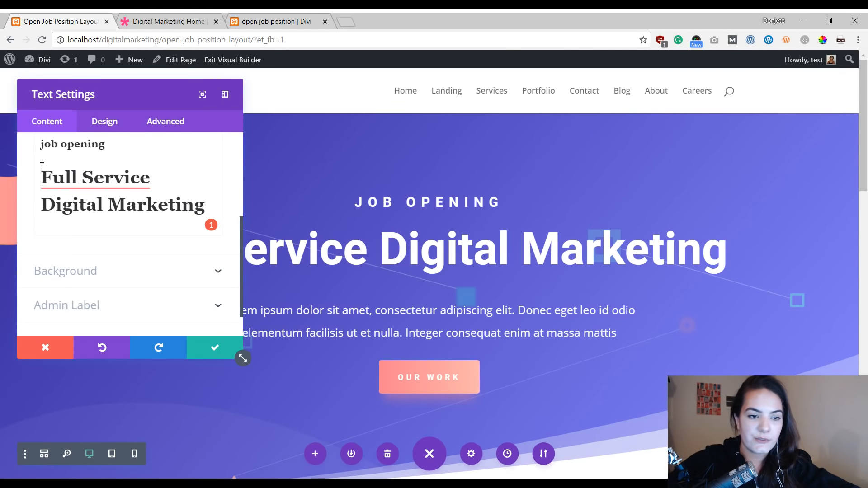
pyautogui.moveTo(41, 167); pyautogui.dragTo(218, 198)
pyautogui.press('BackSpace')
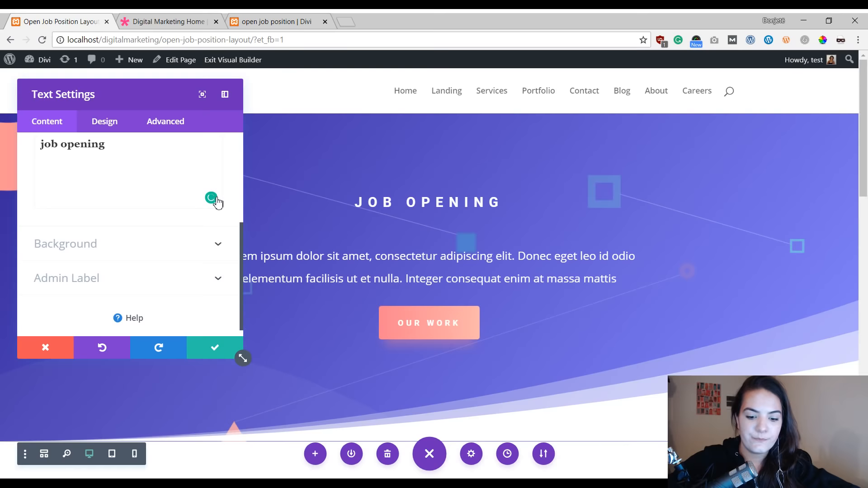
pyautogui.write('Social ')
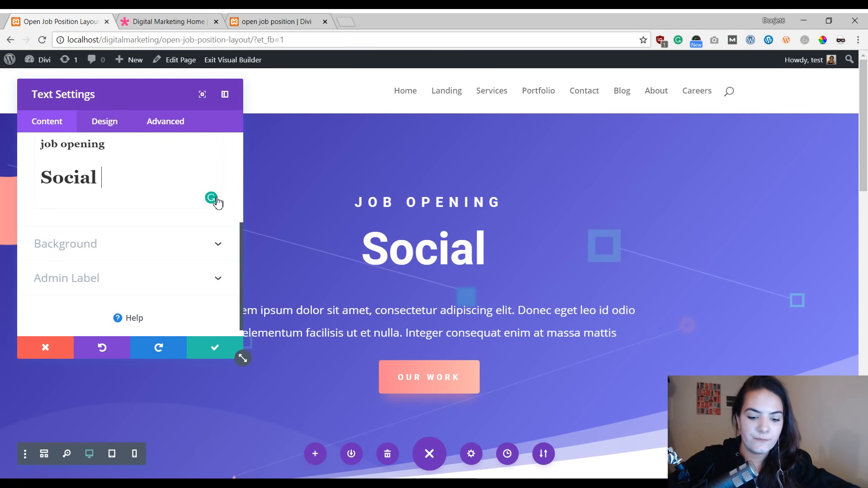
pyautogui.write('Media Expert')
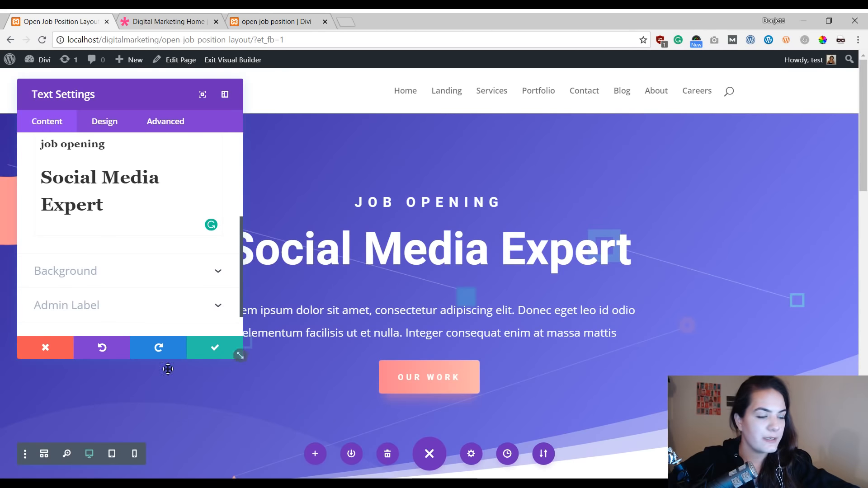
pyautogui.click(202, 352)
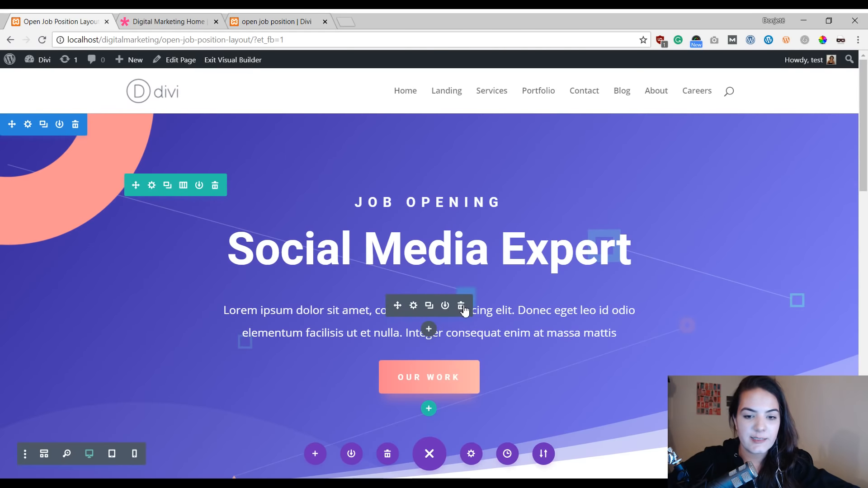
# Step: Delete the lorem ipsum paragraph text module below the hero headline
pyautogui.scroll(-10, 456, 299)
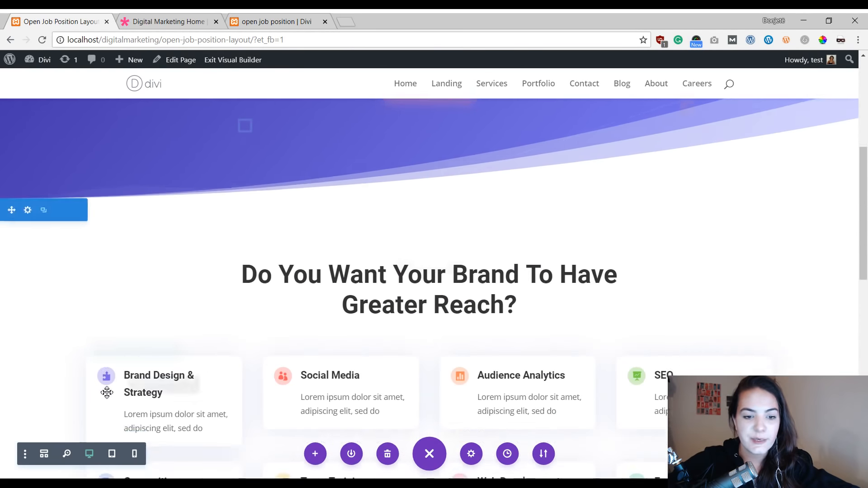
pyautogui.scroll(5, 224, 333)
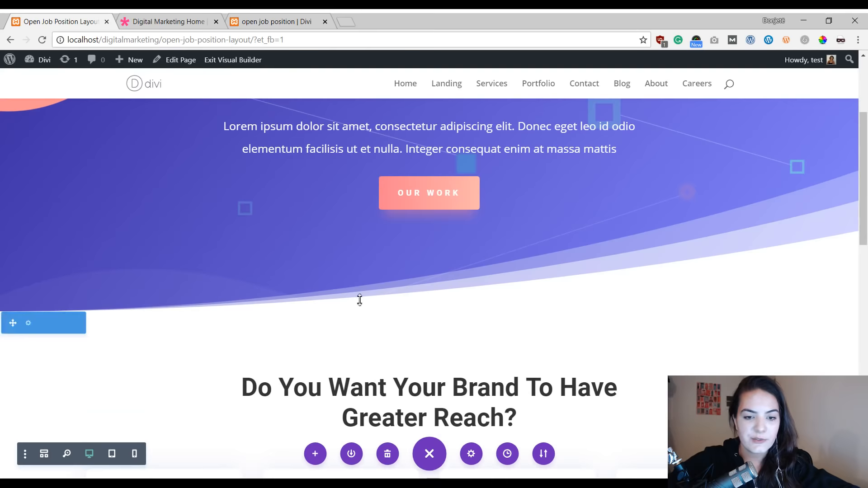
pyautogui.scroll(4, 358, 300)
pyautogui.scroll(-5, 190, 297)
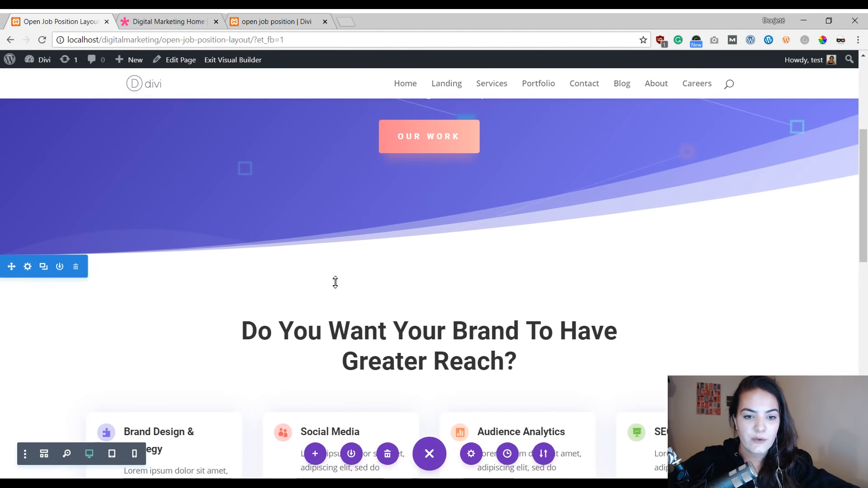
pyautogui.scroll(5, 333, 283)
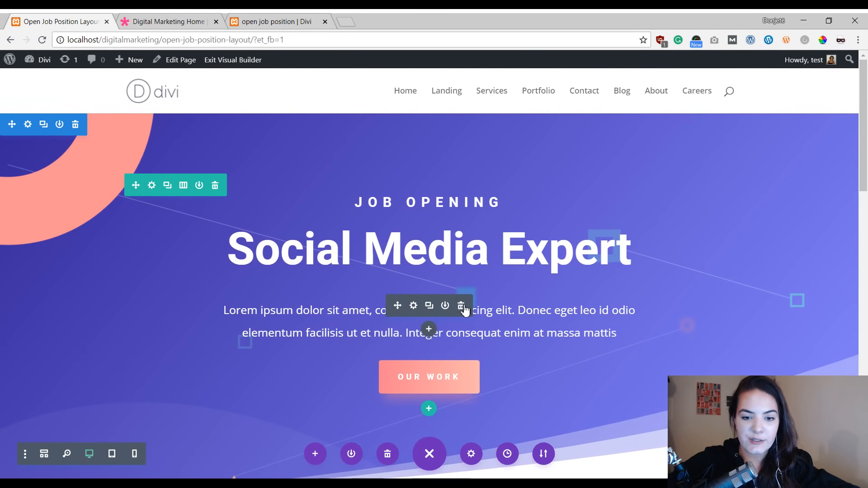
pyautogui.click(461, 310)
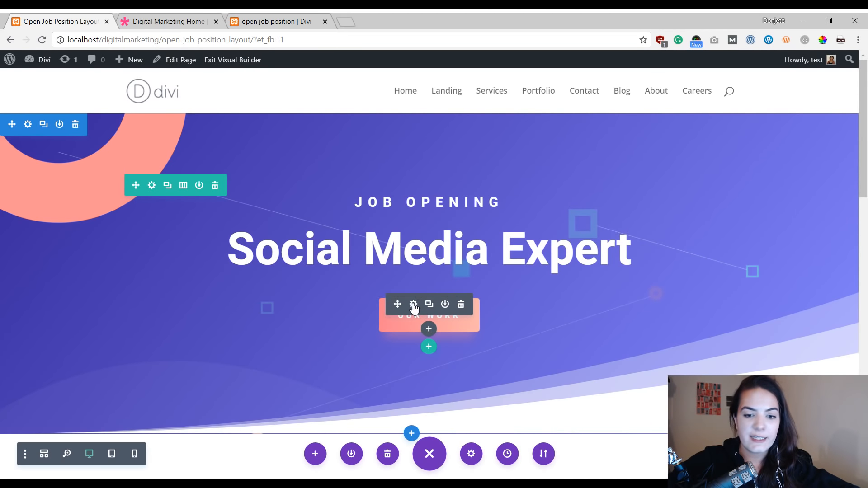
# Step: Insert a new regular section directly below the hero section, leaving it without a row
pyautogui.scroll(-2, 500, 291)
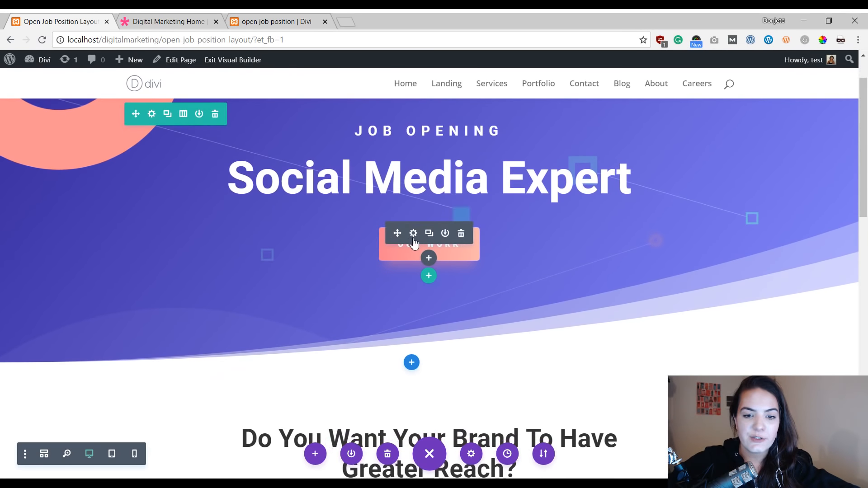
pyautogui.scroll(-9, 452, 295)
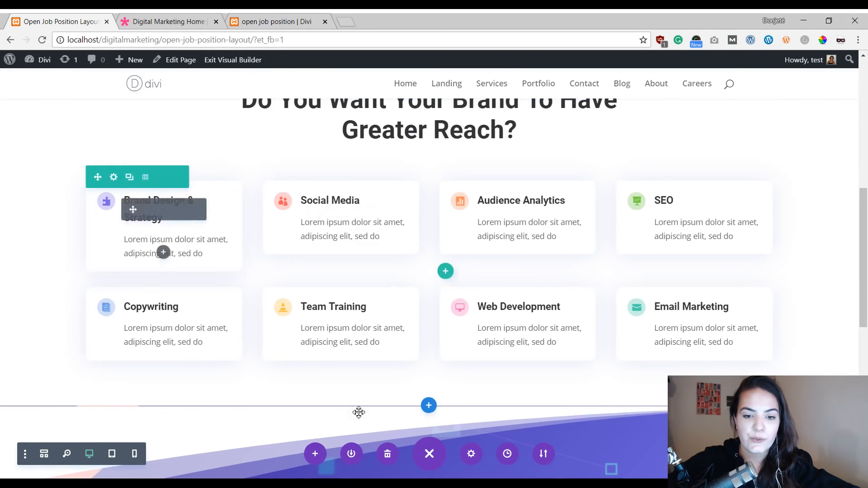
pyautogui.scroll(8, 433, 331)
pyautogui.scroll(3, 433, 331)
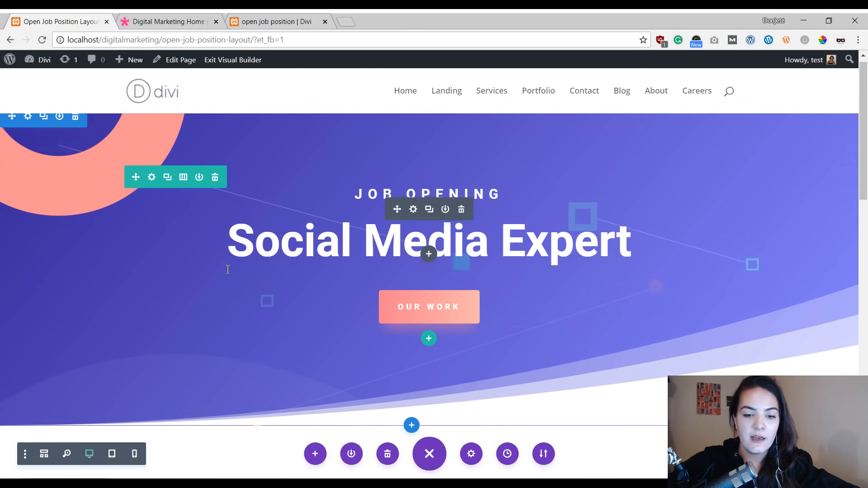
pyautogui.scroll(-6, 228, 270)
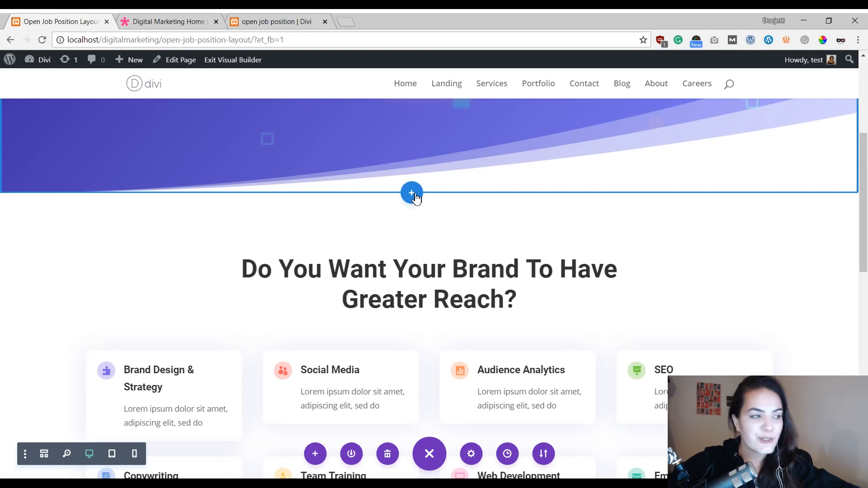
pyautogui.click(414, 195)
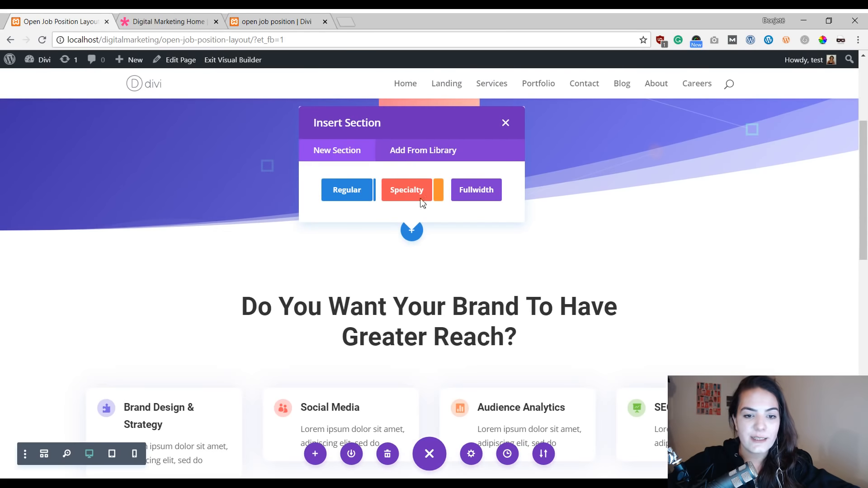
pyautogui.click(346, 194)
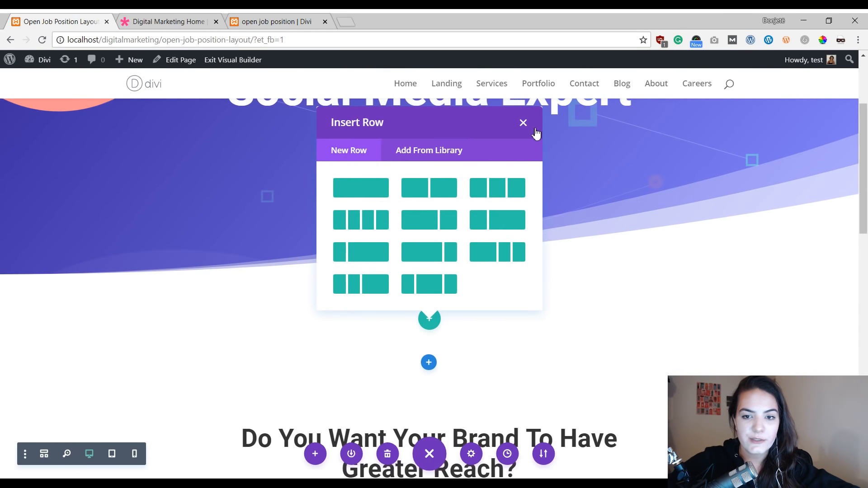
pyautogui.click(524, 123)
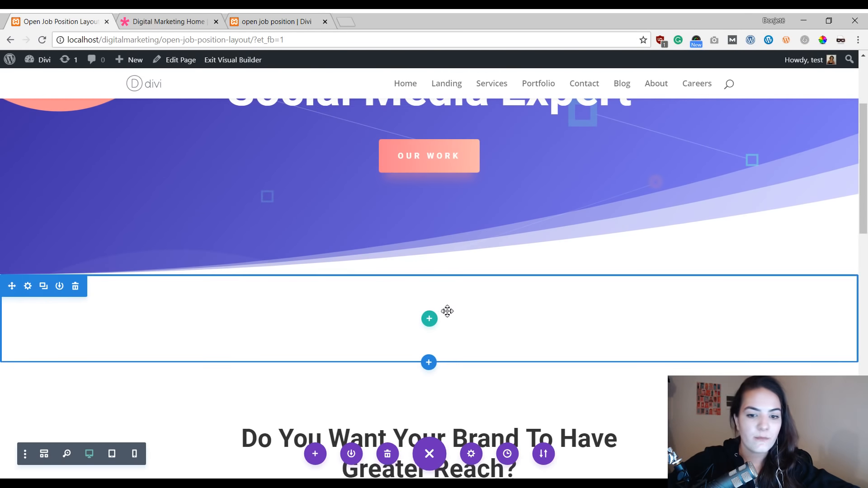
# Step: Add a two-column row to the new empty section below the hero
pyautogui.click(429, 319)
pyautogui.click(420, 199)
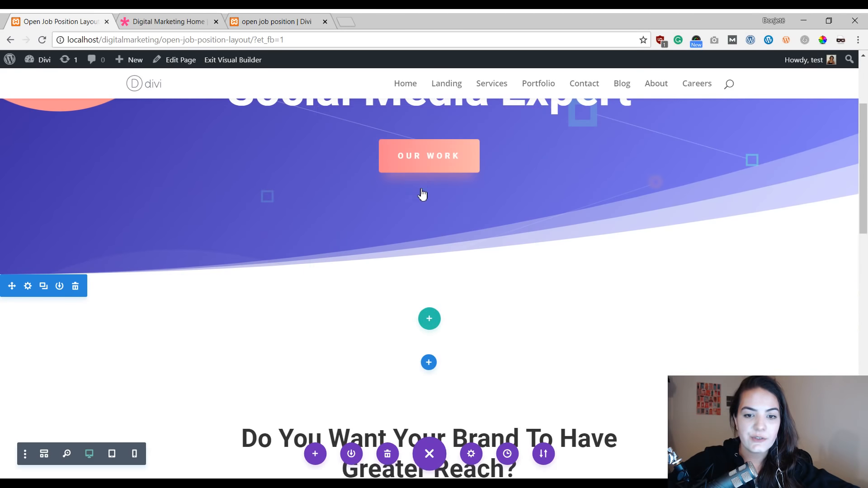
pyautogui.click(358, 135)
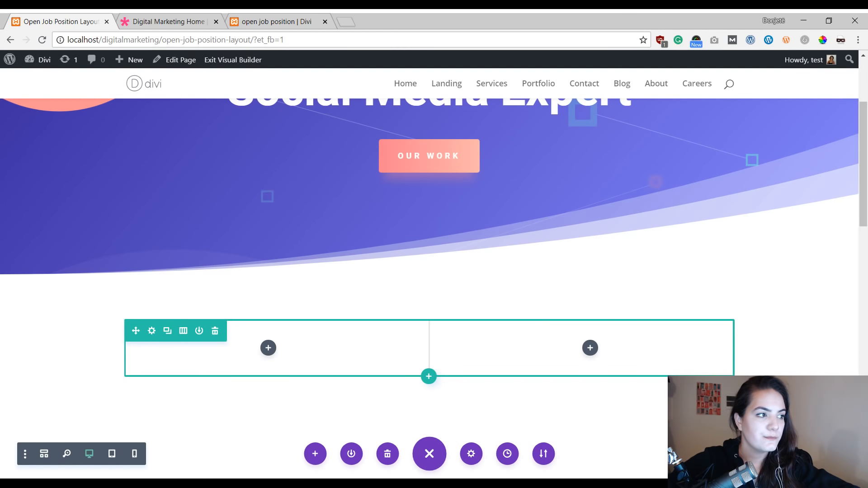
# Step: Duplicate the hero's job opening heading text module and move the copy into the new row's left column
pyautogui.scroll(4, 402, 157)
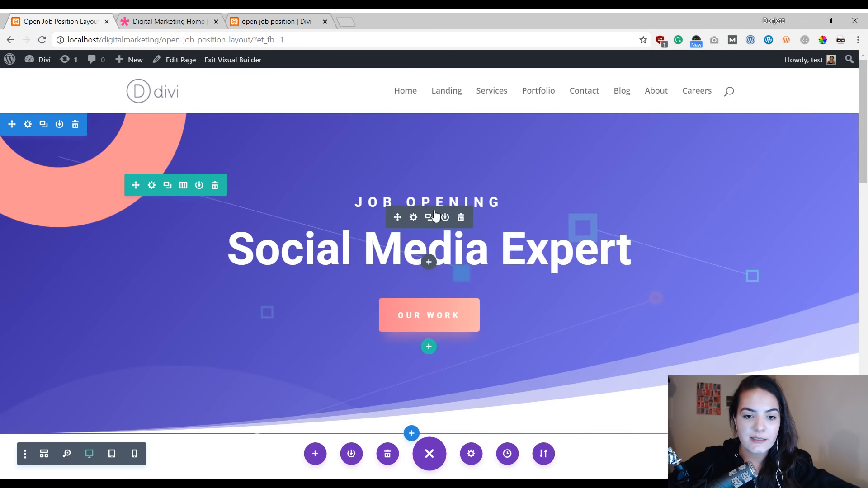
pyautogui.click(429, 218)
pyautogui.scroll(-3, 427, 267)
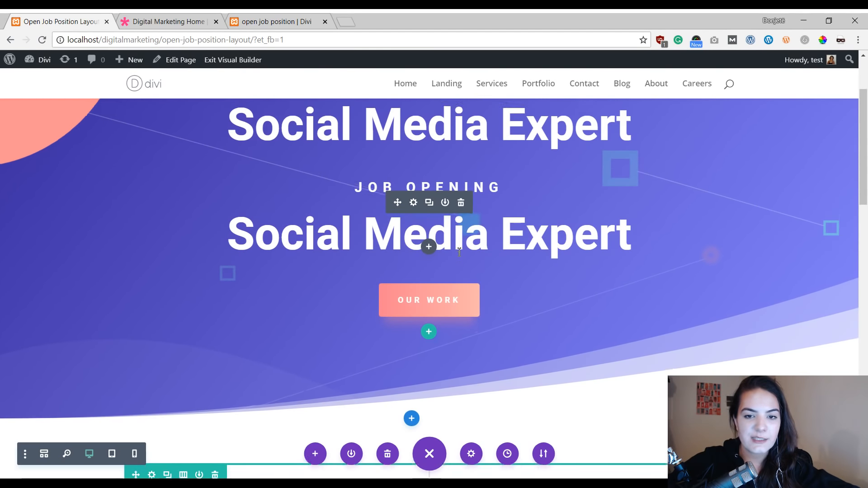
pyautogui.scroll(2, 459, 251)
pyautogui.scroll(2, 459, 252)
pyautogui.scroll(-5, 459, 251)
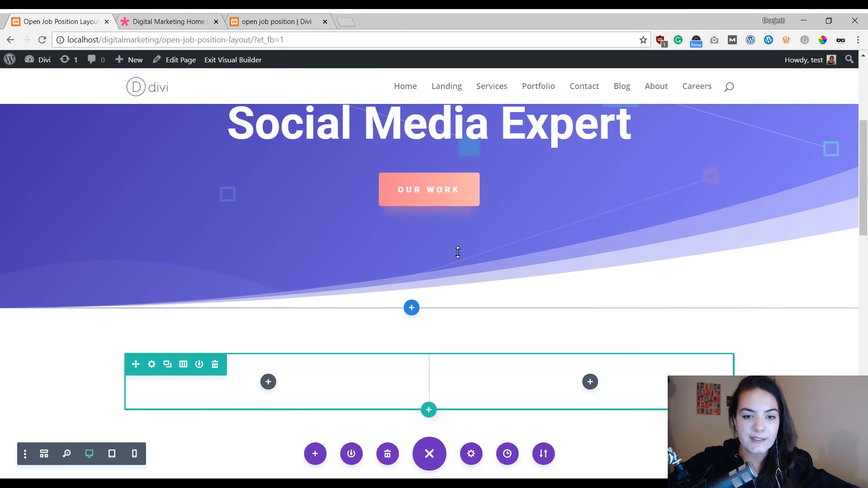
pyautogui.scroll(3, 459, 252)
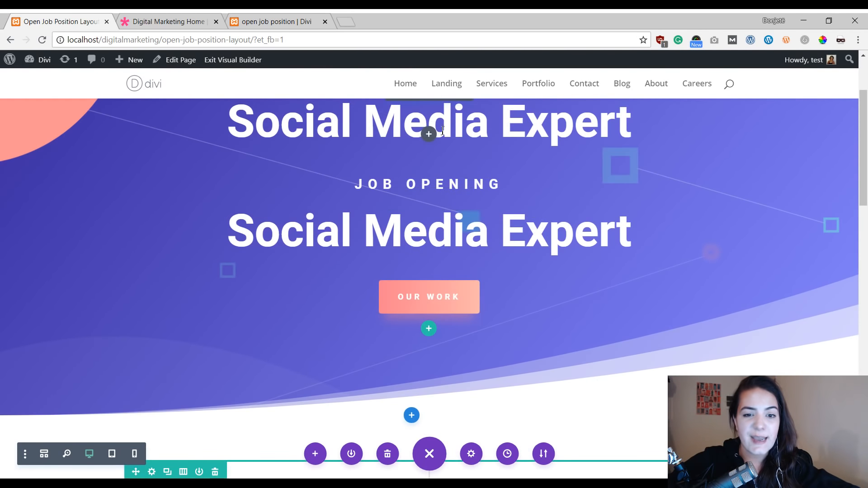
pyautogui.scroll(2, 488, 181)
pyautogui.scroll(-3, 487, 204)
pyautogui.scroll(-1, 487, 208)
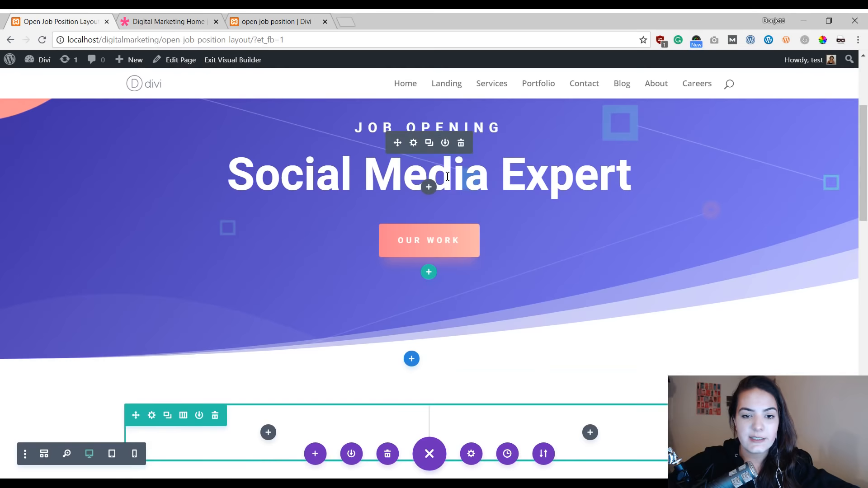
pyautogui.click(429, 143)
pyautogui.scroll(2, 431, 160)
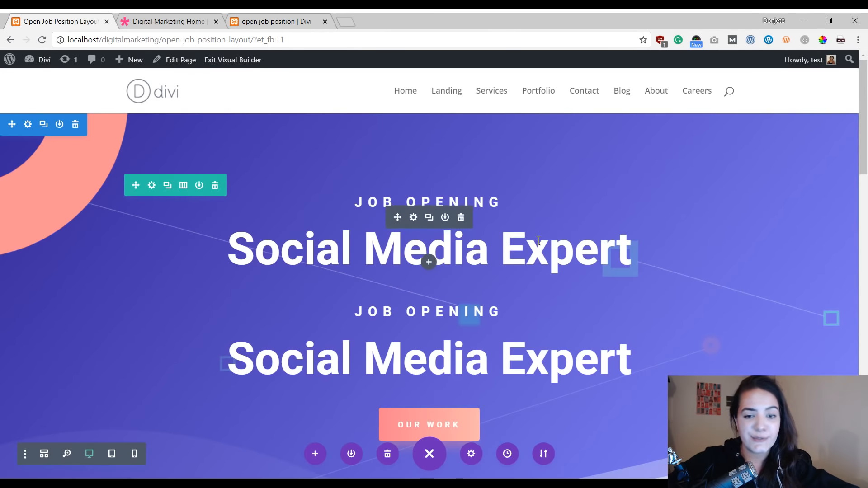
pyautogui.scroll(-3, 420, 244)
pyautogui.scroll(-1, 444, 199)
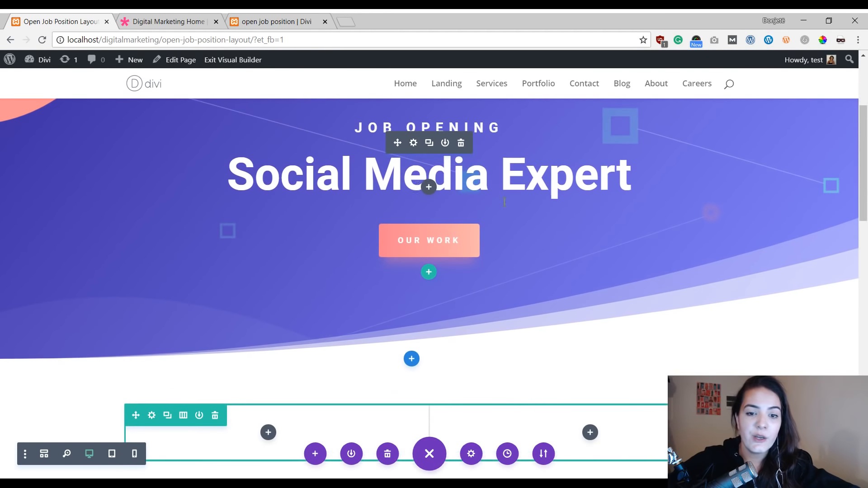
pyautogui.scroll(1, 545, 213)
pyautogui.scroll(-1, 474, 206)
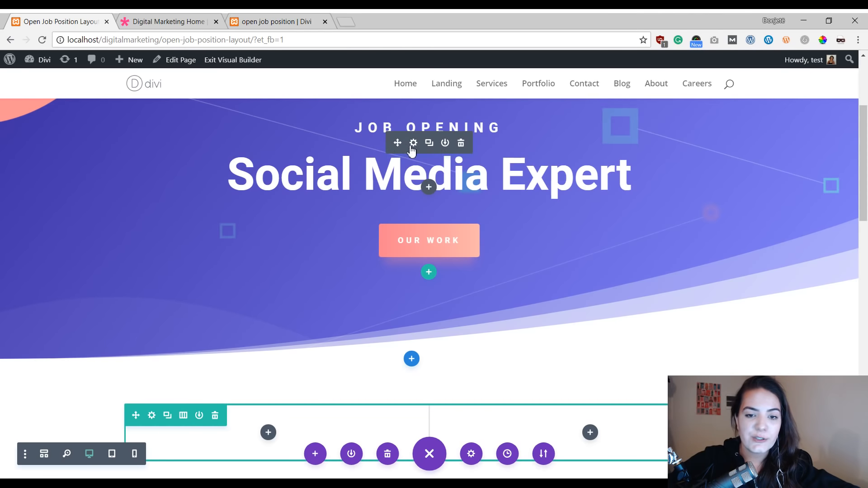
pyautogui.scroll(-1, 400, 144)
pyautogui.scroll(1, 392, 143)
pyautogui.scroll(-1, 389, 142)
pyautogui.scroll(1, 389, 141)
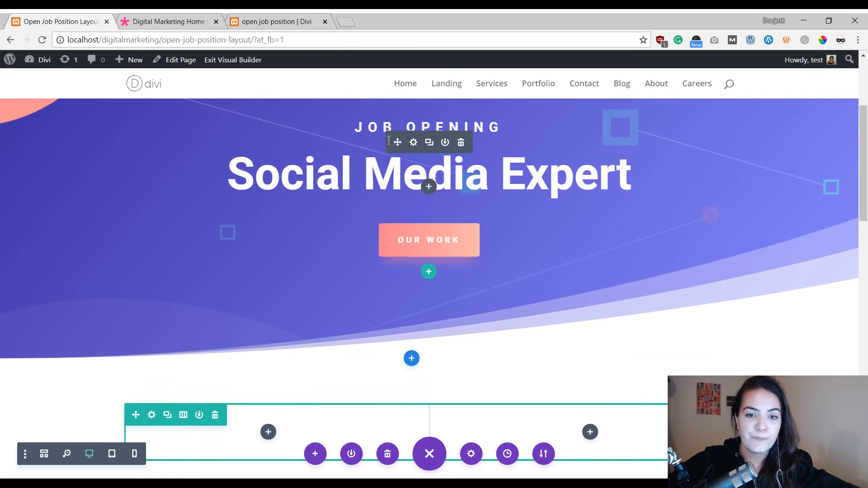
pyautogui.moveTo(395, 140); pyautogui.dragTo(283, 334)
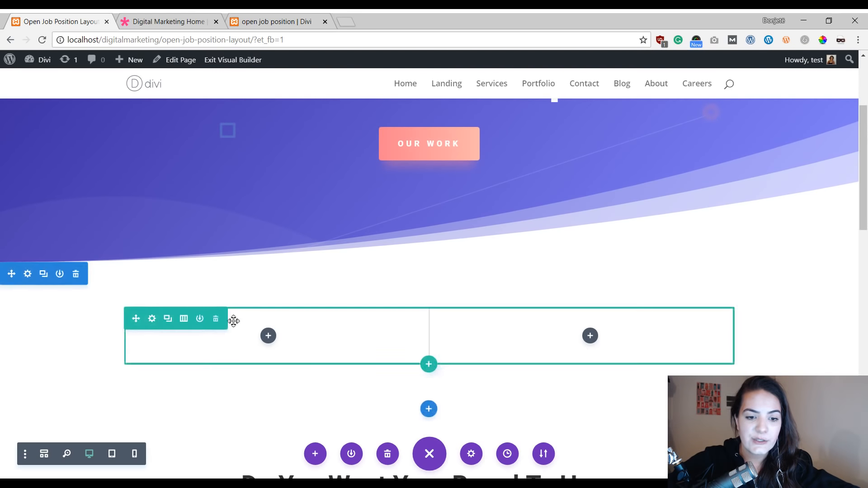
# Step: Edit the copied module's text, deleting the Social Media Expert heading and changing "job opening" to "job description"
pyautogui.scroll(2, 281, 333)
pyautogui.scroll(-2, 281, 333)
pyautogui.scroll(-2, 282, 332)
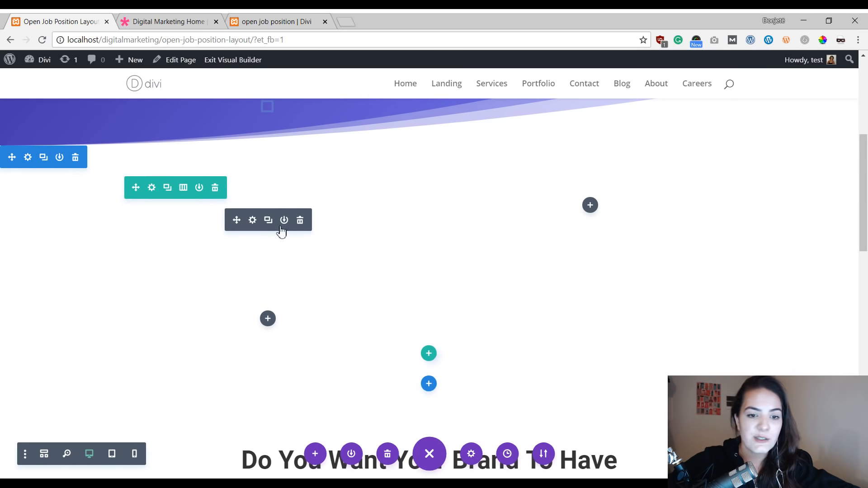
pyautogui.click(253, 221)
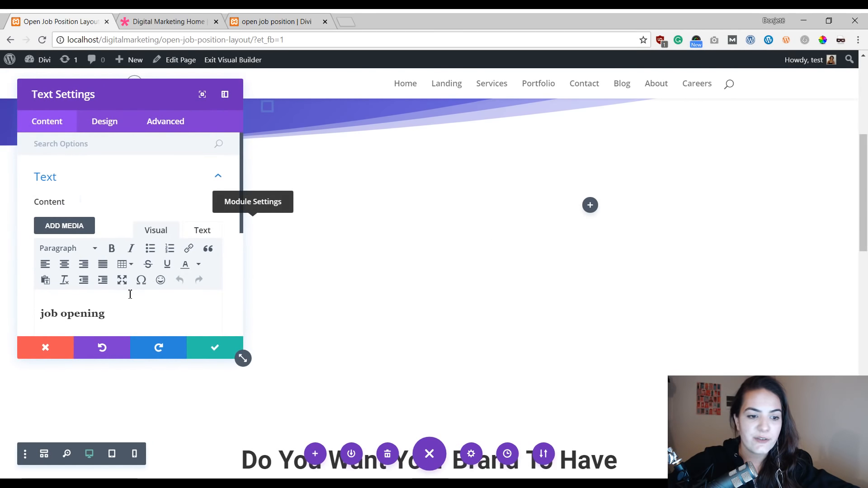
pyautogui.scroll(-5, 203, 273)
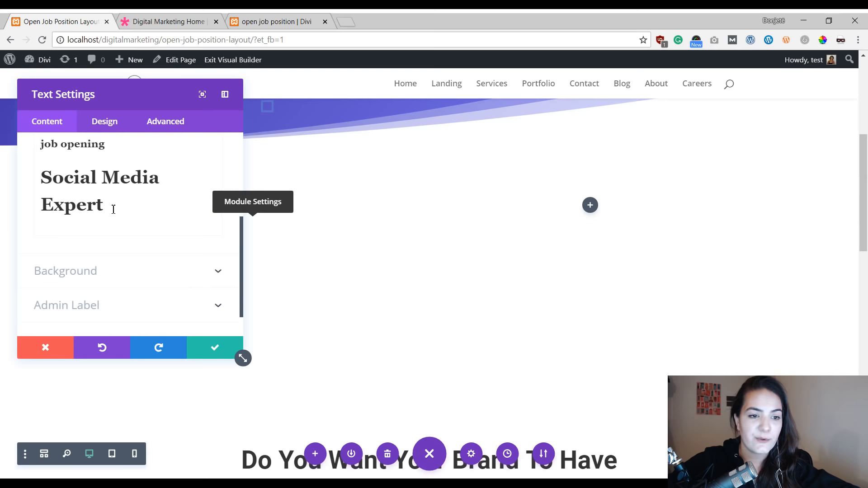
pyautogui.click(112, 205)
pyautogui.moveTo(136, 201); pyautogui.dragTo(36, 184)
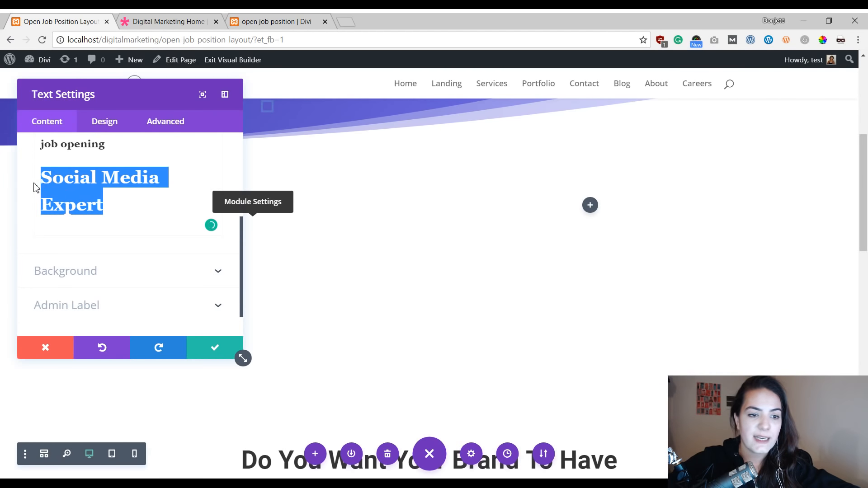
pyautogui.press('BackSpace')
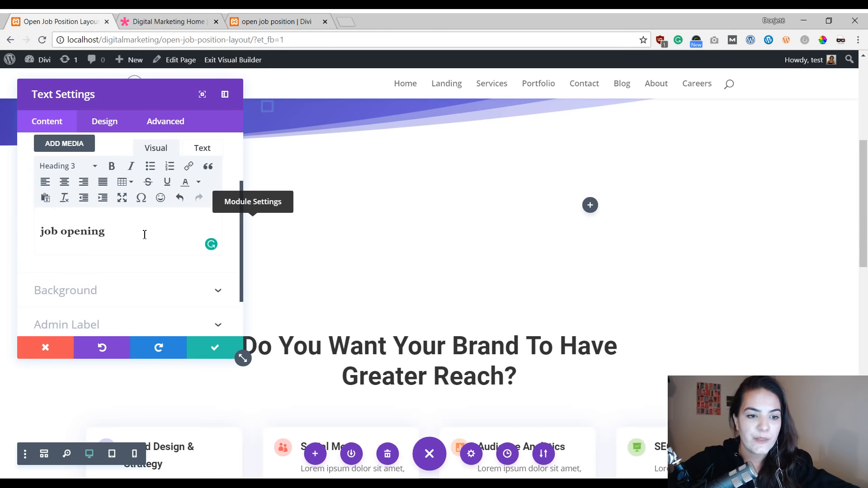
pyautogui.moveTo(110, 233); pyautogui.dragTo(52, 231)
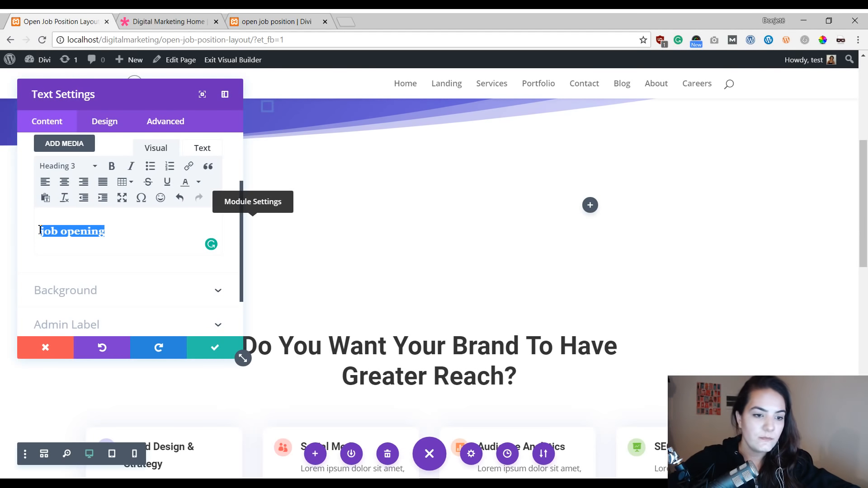
pyautogui.write('job')
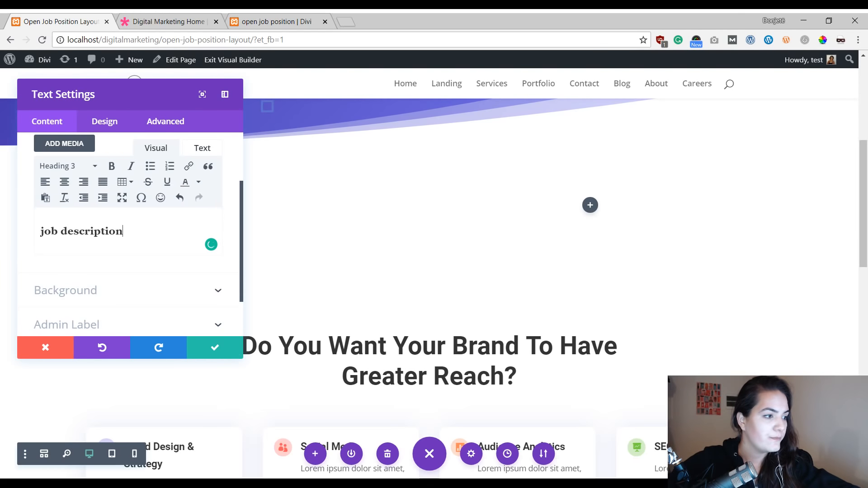
# Step: Set the module's Heading 3 text color to #fcb6ab and save the text module settings
pyautogui.click(91, 121)
pyautogui.click(112, 228)
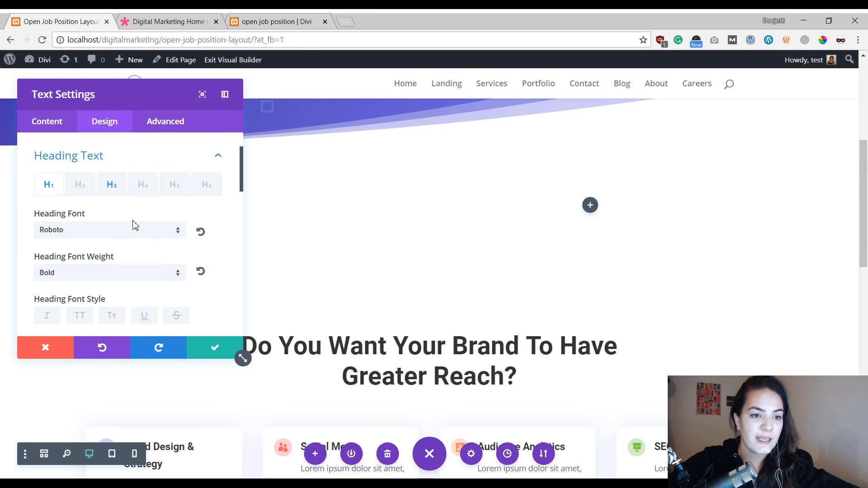
pyautogui.click(113, 186)
pyautogui.scroll(-3, 129, 192)
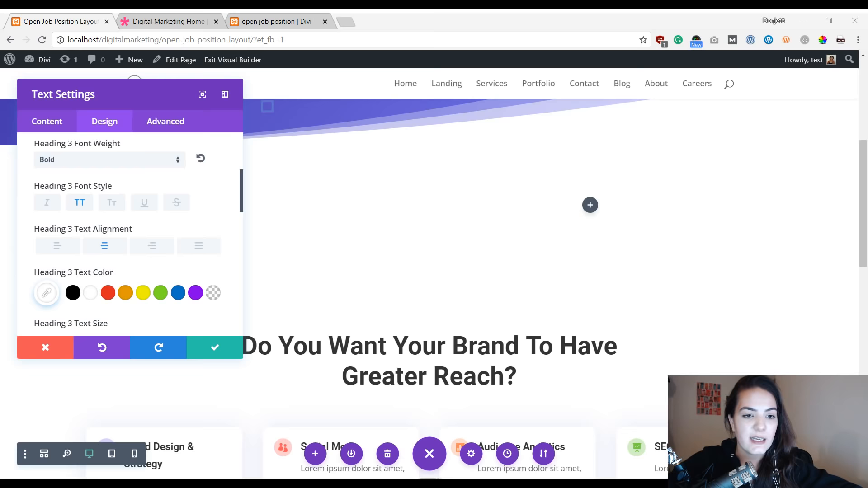
pyautogui.scroll(-1, 121, 267)
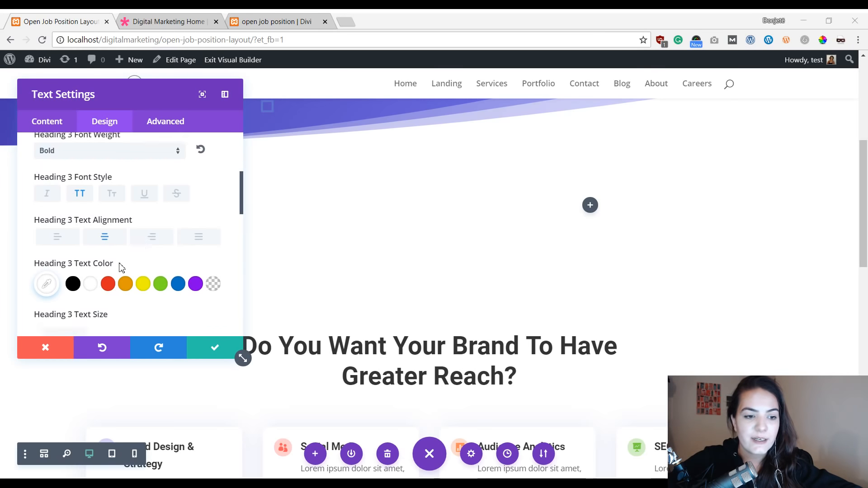
pyautogui.scroll(-2, 121, 268)
pyautogui.click(48, 236)
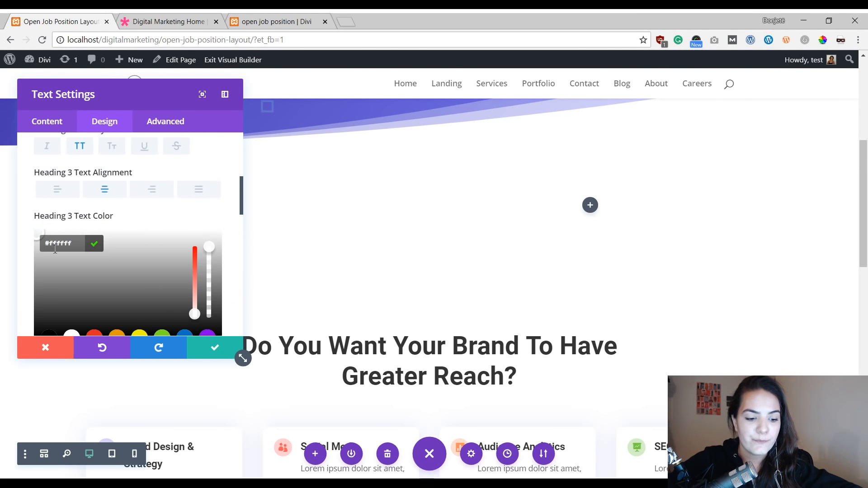
pyautogui.write('#fcb6ab')
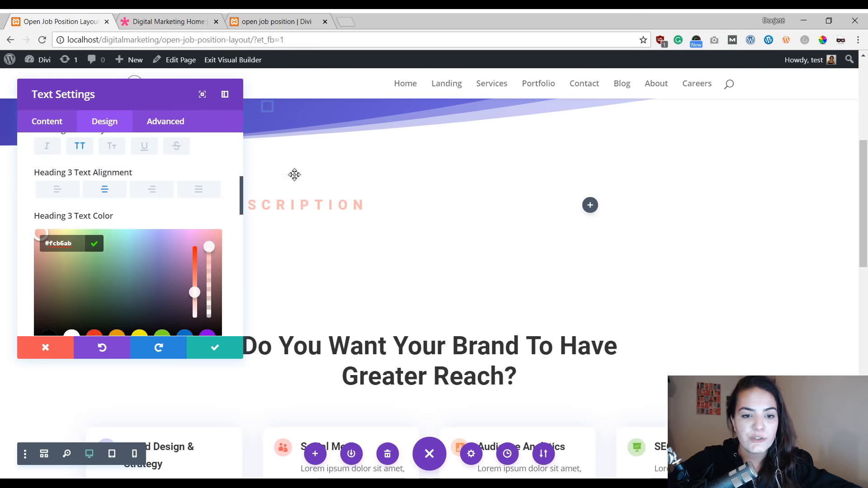
pyautogui.scroll(1, 557, 267)
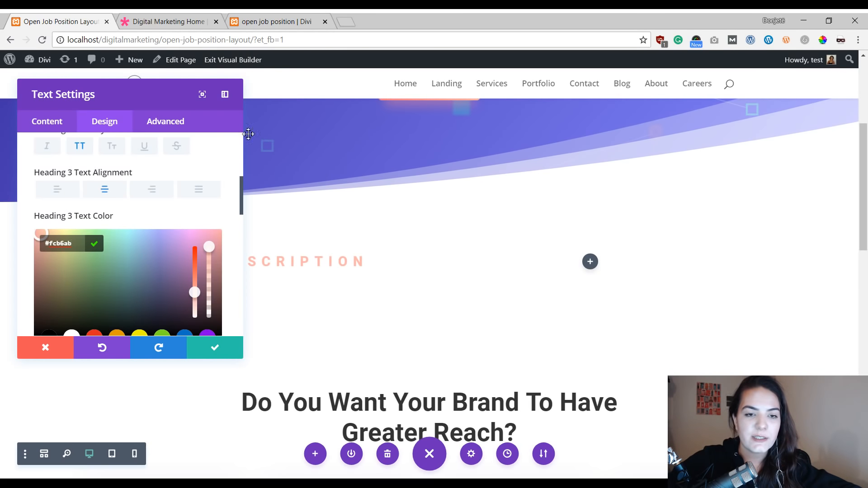
pyautogui.scroll(1, 345, 147)
pyautogui.scroll(-2, 459, 260)
pyautogui.scroll(1, 458, 261)
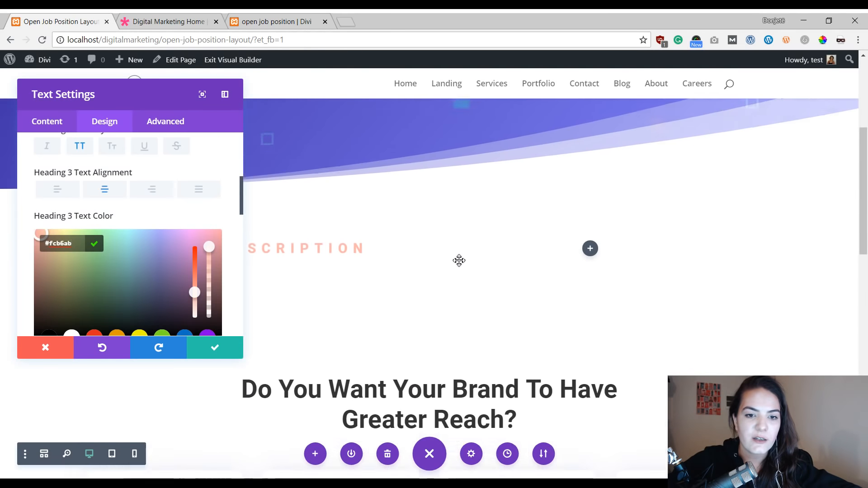
pyautogui.scroll(-1, 153, 207)
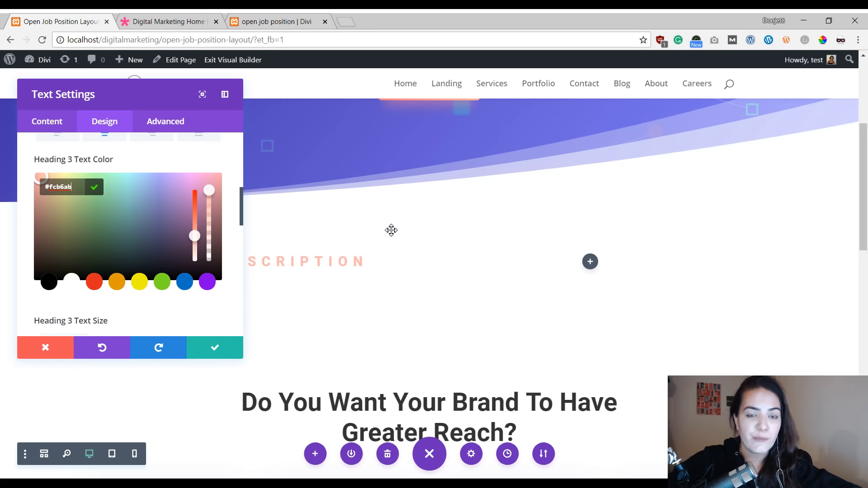
pyautogui.scroll(4, 473, 208)
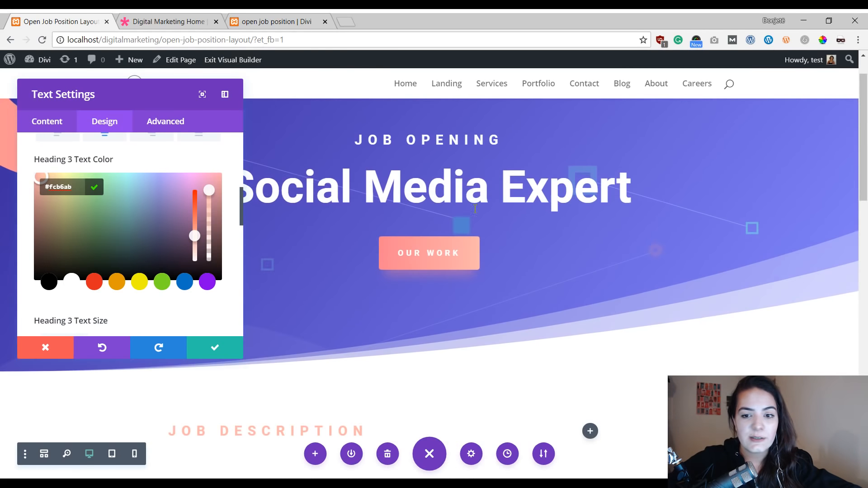
pyautogui.scroll(-2, 474, 209)
pyautogui.scroll(-1, 474, 208)
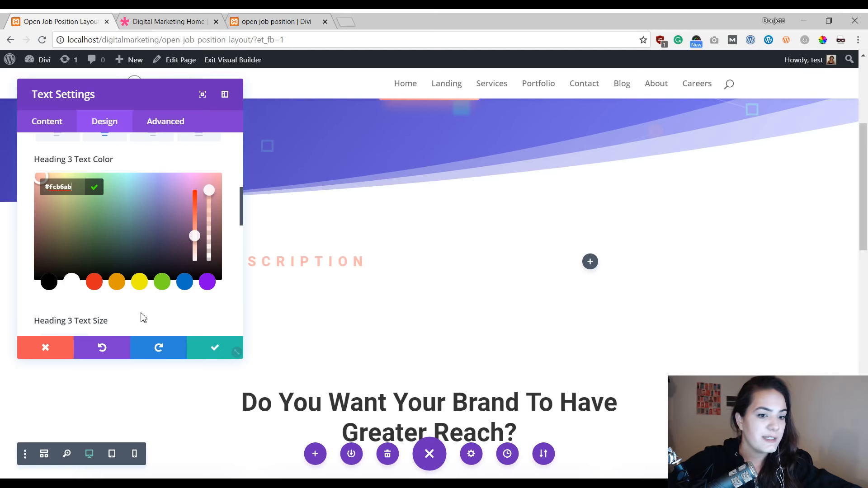
pyautogui.moveTo(165, 88); pyautogui.dragTo(617, 109)
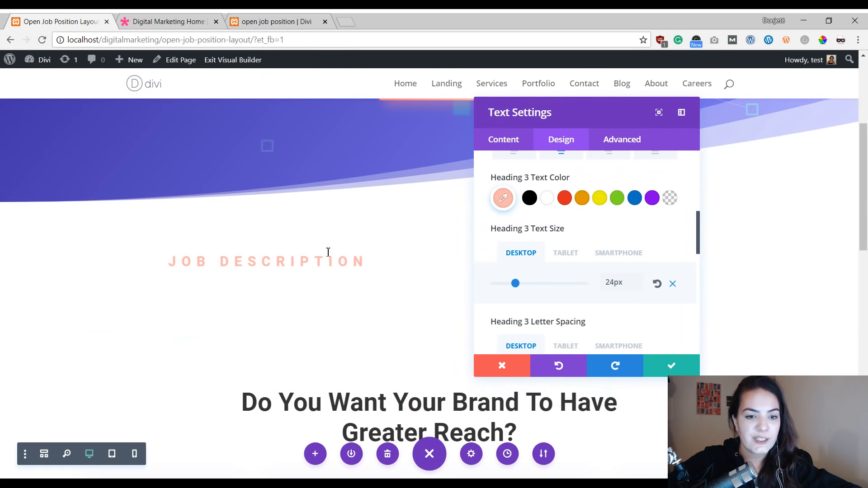
pyautogui.click(673, 363)
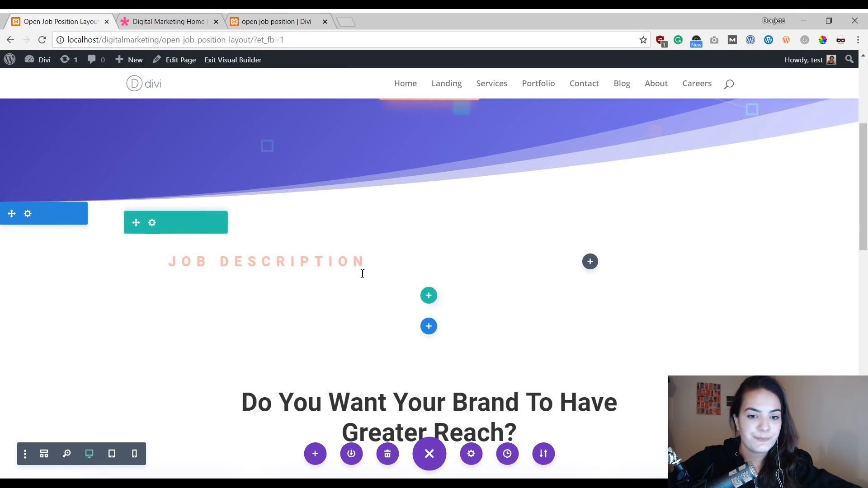
# Step: Duplicate the job description module and switch the row to a two-thirds plus one-third column layout
pyautogui.click(268, 254)
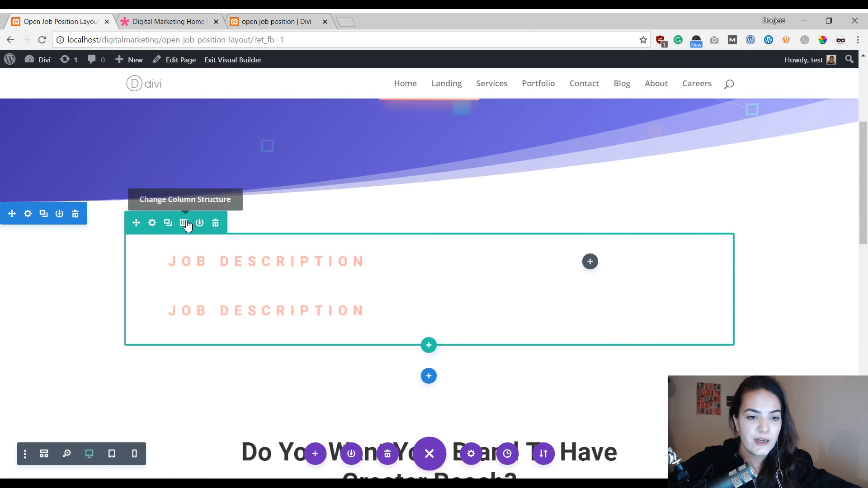
pyautogui.click(185, 224)
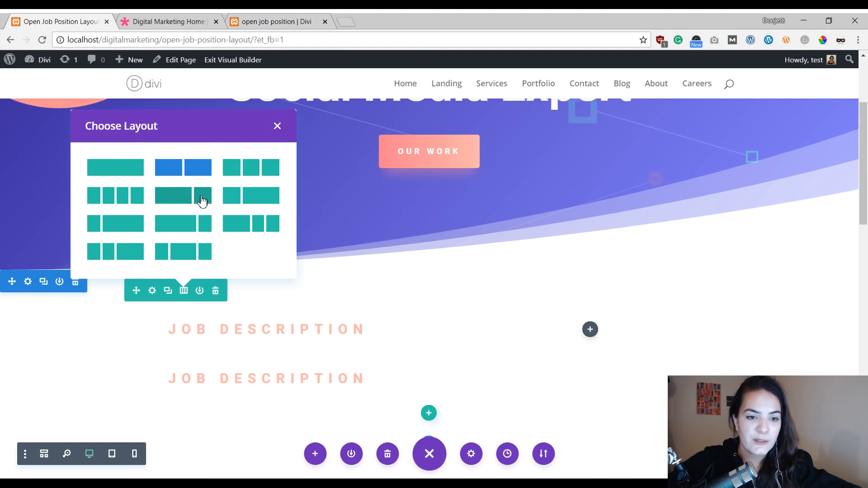
pyautogui.click(188, 196)
# Step: Move the duplicated job description module into the row's narrow right column
pyautogui.scroll(-4, 453, 289)
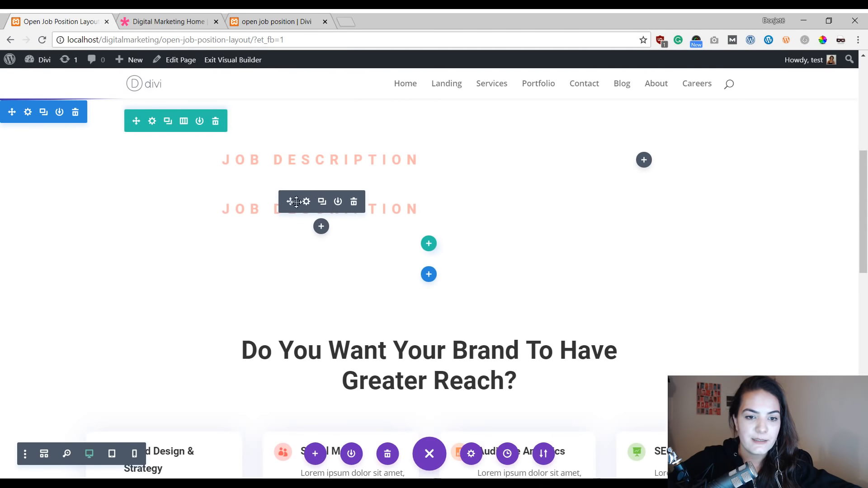
pyautogui.moveTo(296, 201); pyautogui.dragTo(640, 158)
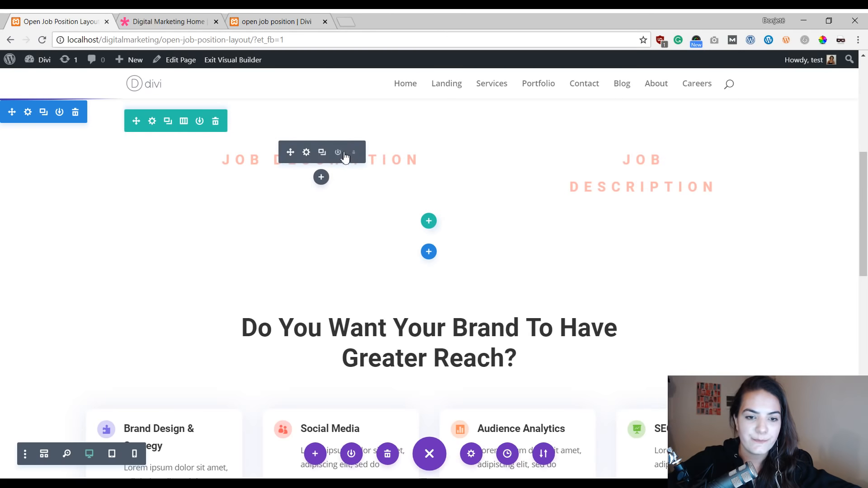
# Step: Set the left job description module's body text orientation to left and save the module settings
pyautogui.click(306, 153)
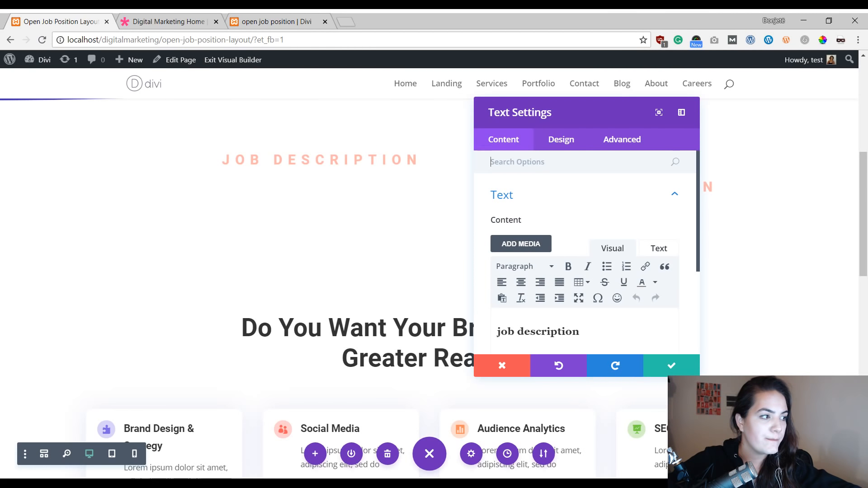
pyautogui.click(563, 141)
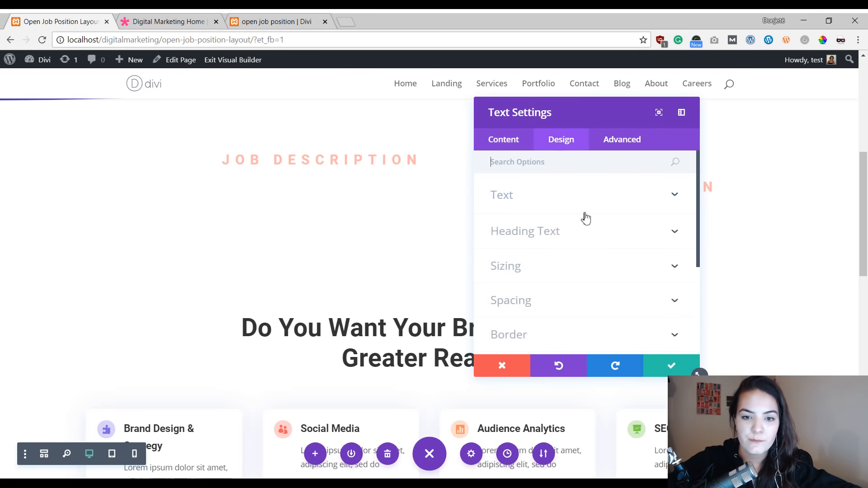
pyautogui.click(559, 291)
pyautogui.scroll(3, 538, 230)
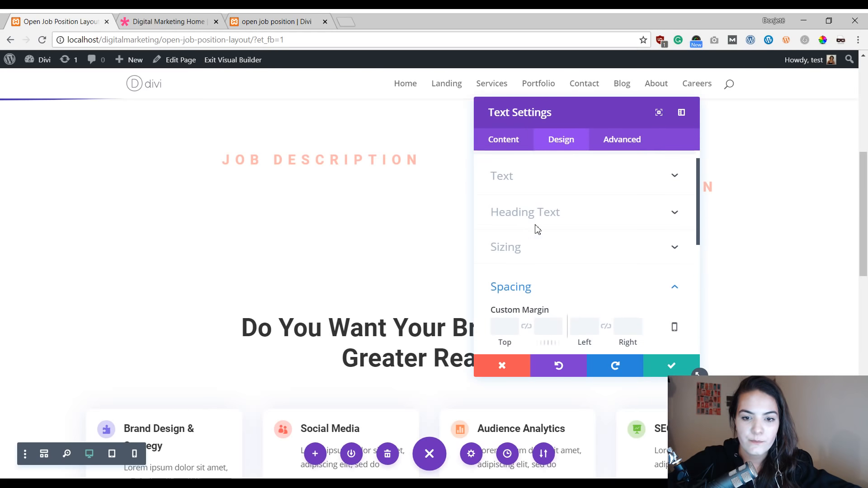
pyautogui.click(532, 191)
pyautogui.scroll(-6, 588, 240)
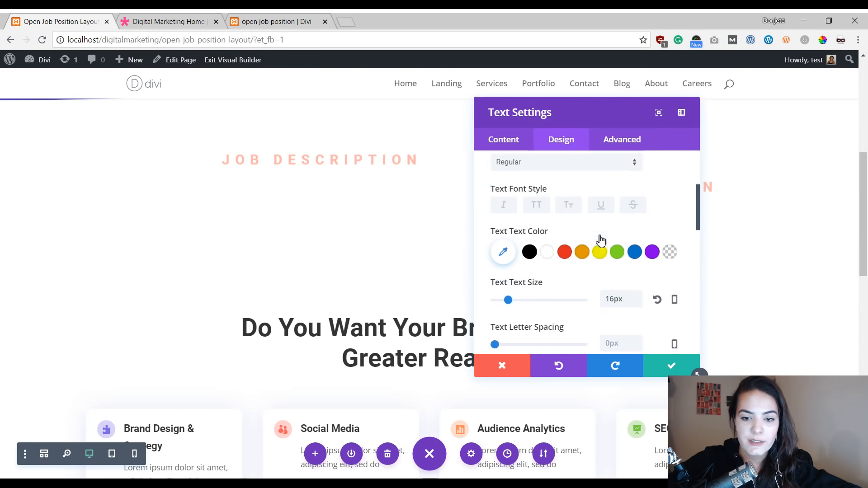
pyautogui.scroll(-3, 543, 256)
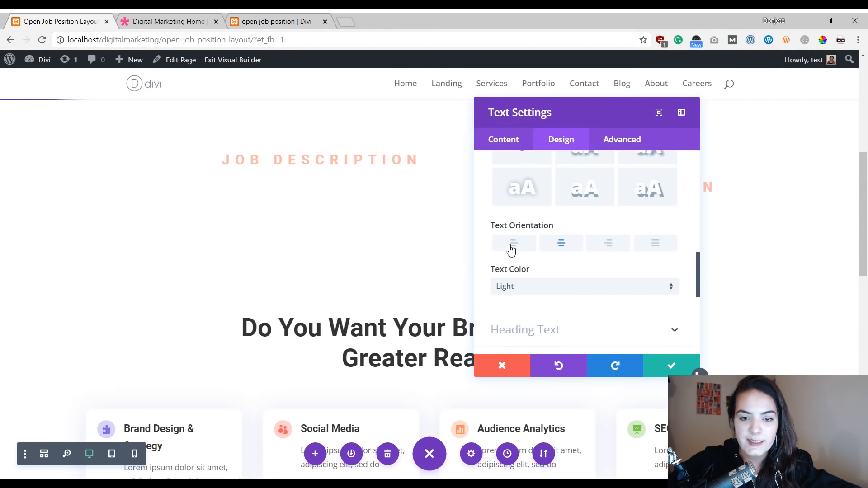
pyautogui.click(511, 250)
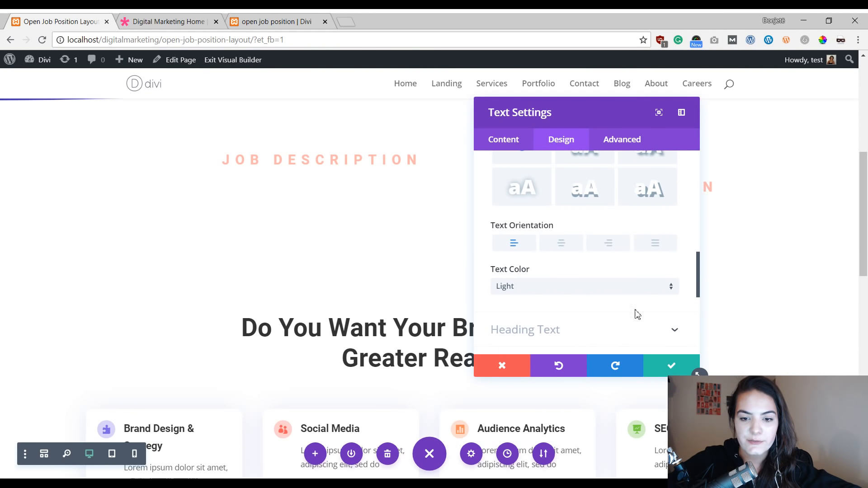
pyautogui.scroll(-4, 633, 308)
pyautogui.click(577, 203)
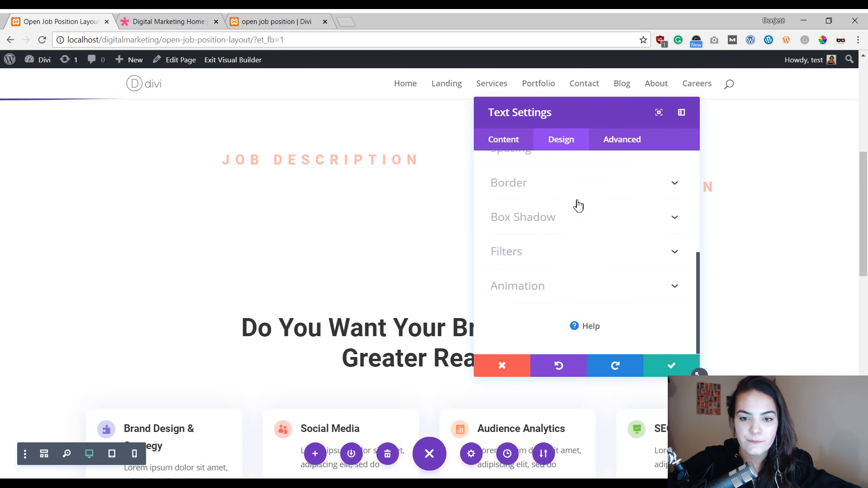
pyautogui.click(658, 365)
# Step: Review the right job description module's design text and heading settings, then close them
pyautogui.click(628, 153)
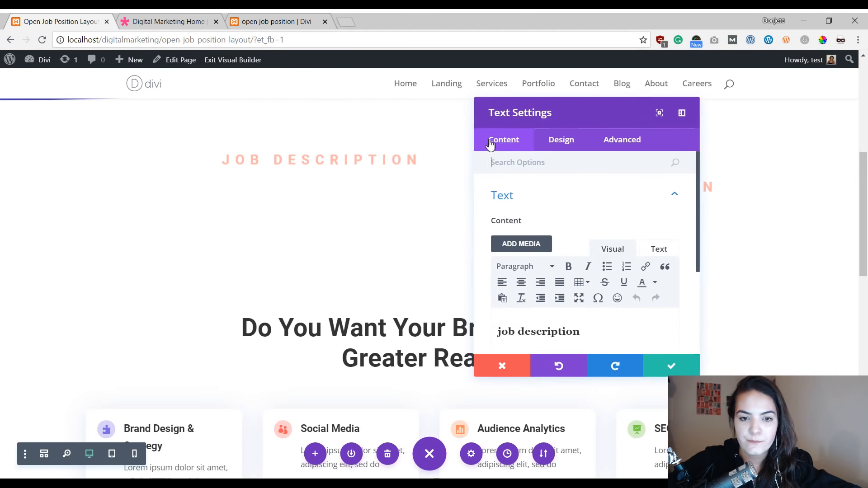
pyautogui.click(553, 140)
pyautogui.click(541, 280)
pyautogui.scroll(2, 540, 231)
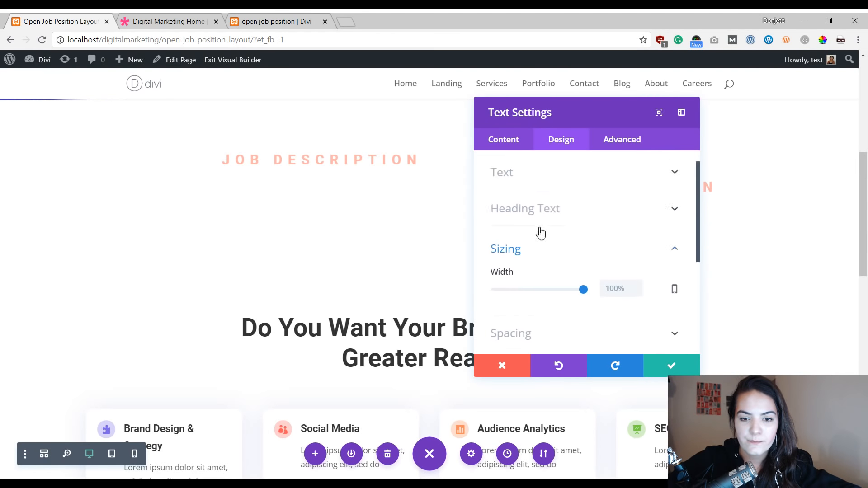
pyautogui.click(540, 194)
pyautogui.scroll(-4, 557, 253)
pyautogui.scroll(-3, 557, 257)
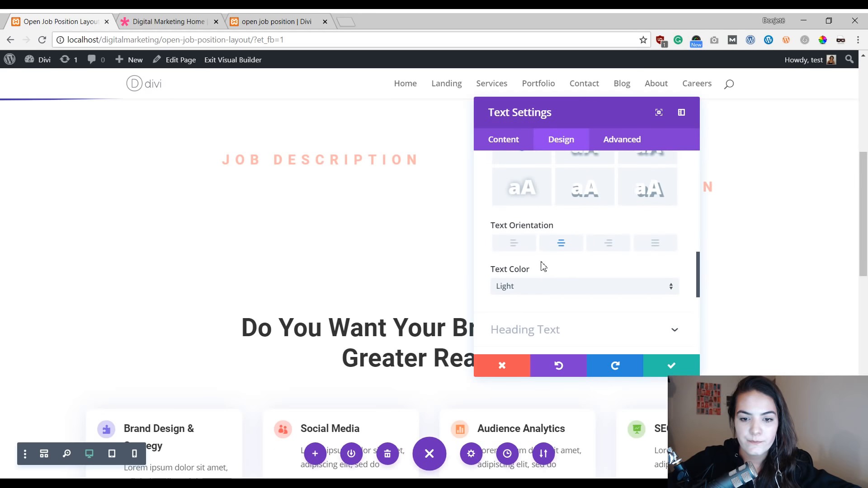
pyautogui.scroll(-3, 568, 270)
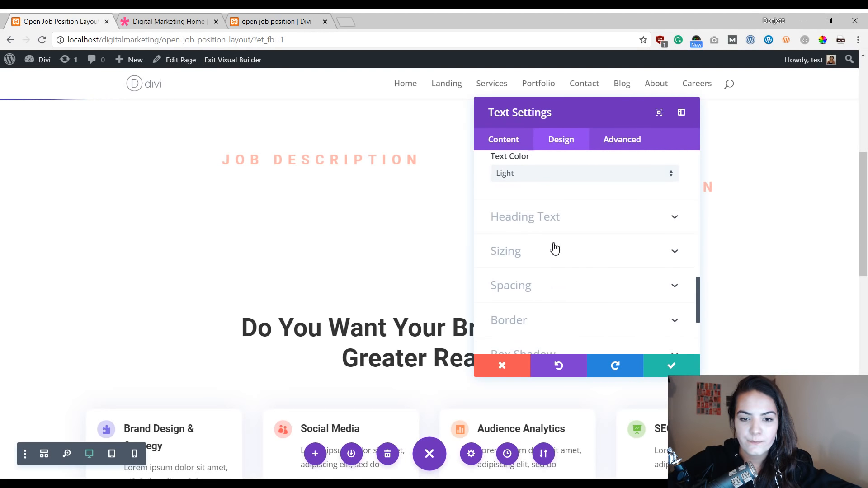
pyautogui.scroll(-3, 554, 253)
pyautogui.scroll(3, 557, 256)
pyautogui.scroll(-2, 557, 259)
pyautogui.click(662, 366)
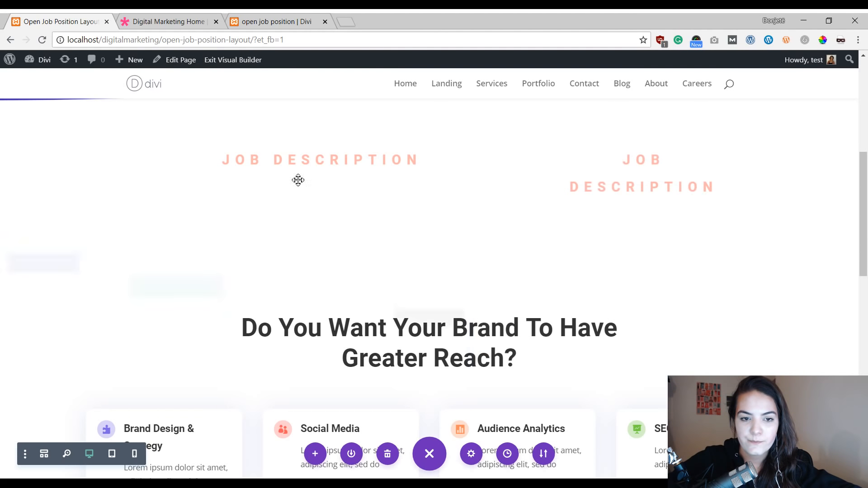
# Step: Left-align the Heading 3 text of the left job description module and save
pyautogui.scroll(3, 436, 201)
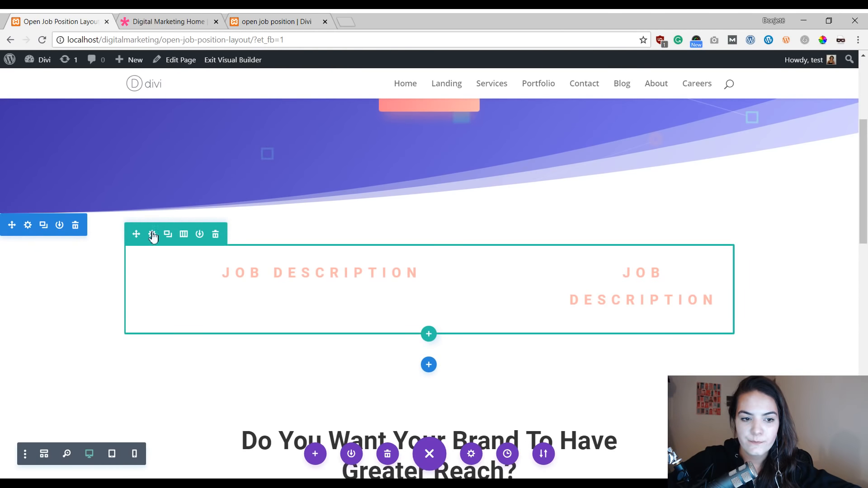
pyautogui.click(307, 265)
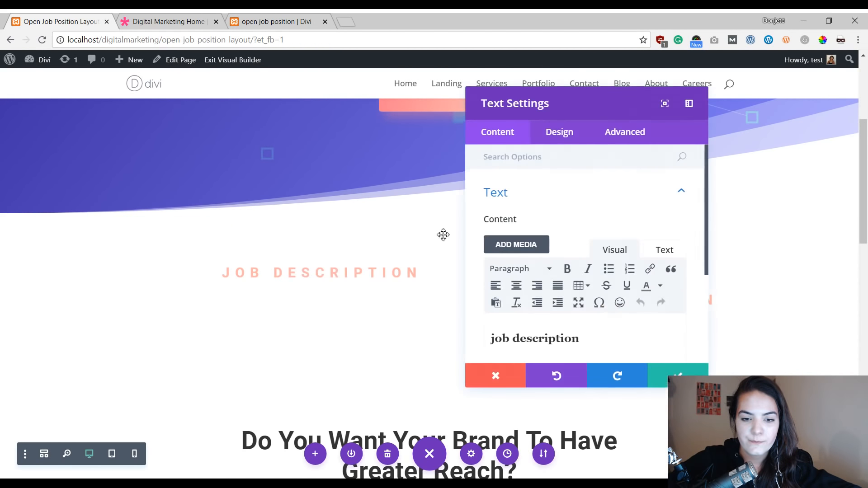
pyautogui.click(561, 139)
pyautogui.click(547, 264)
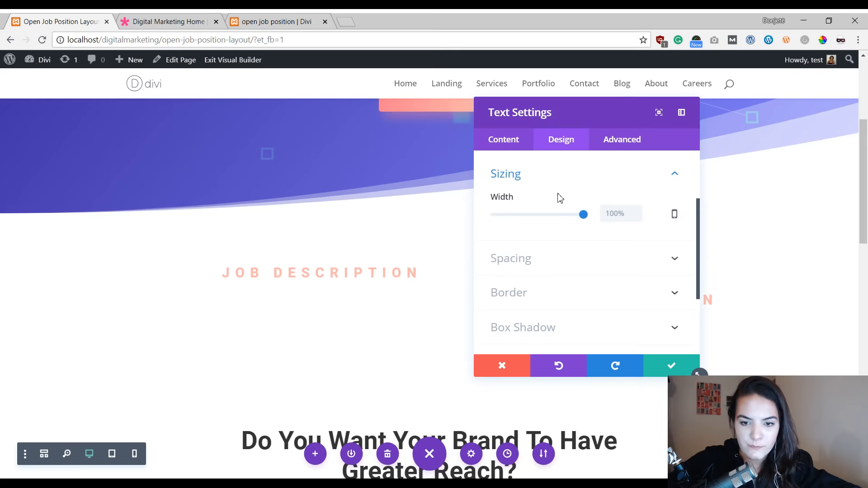
pyautogui.scroll(2, 564, 219)
pyautogui.click(569, 241)
pyautogui.click(565, 201)
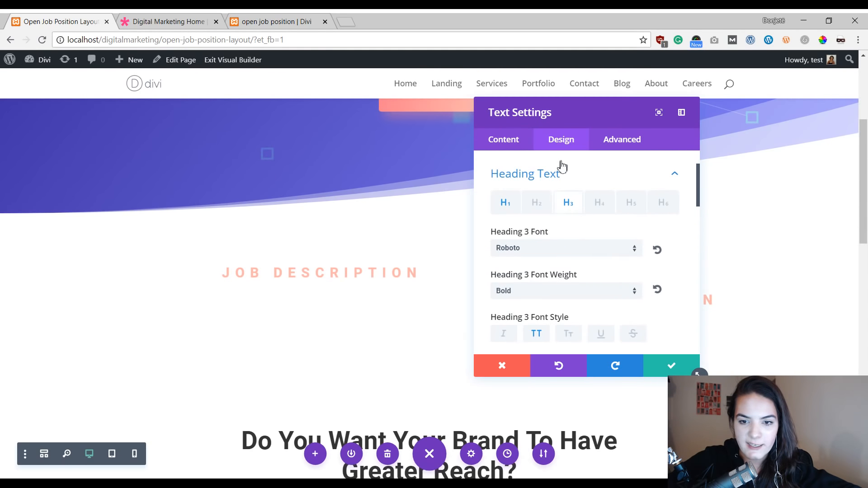
pyautogui.scroll(-5, 598, 204)
pyautogui.scroll(-6, 598, 205)
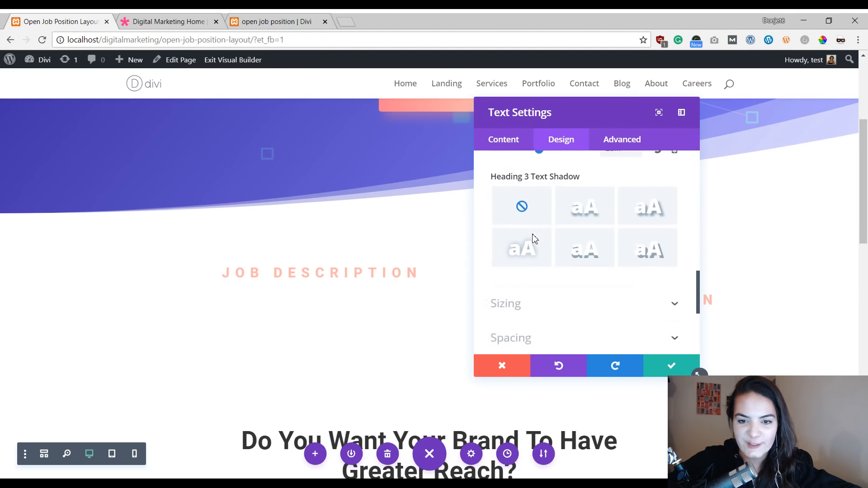
pyautogui.scroll(2, 535, 240)
pyautogui.scroll(6, 535, 240)
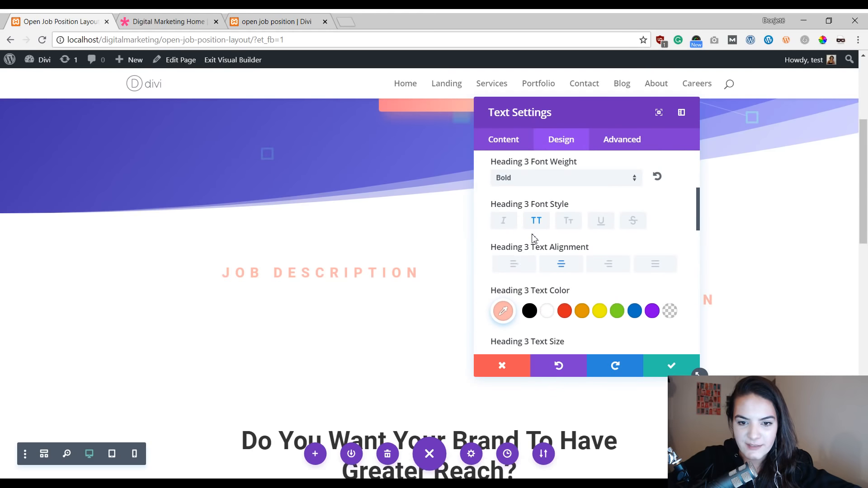
pyautogui.click(514, 267)
pyautogui.click(670, 367)
# Step: Left-align the Heading 3 text of the right job description module and save
pyautogui.moveTo(641, 287)
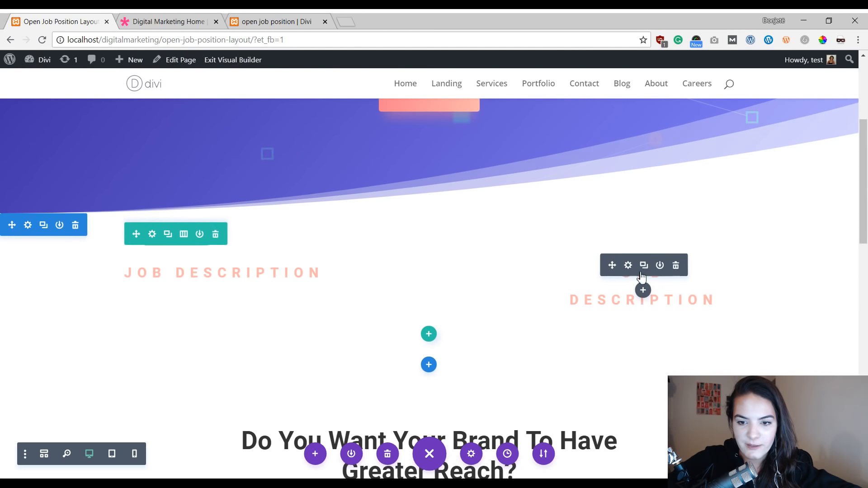
pyautogui.click(628, 265)
pyautogui.click(557, 140)
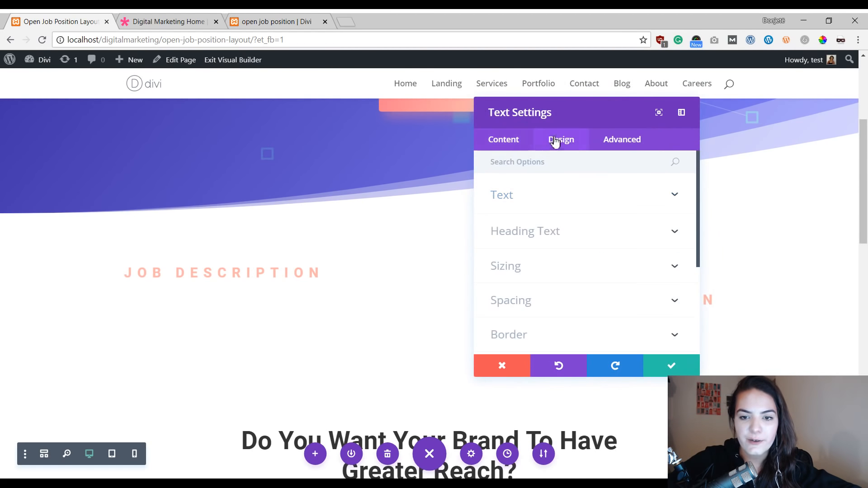
pyautogui.scroll(-2, 589, 229)
pyautogui.click(566, 177)
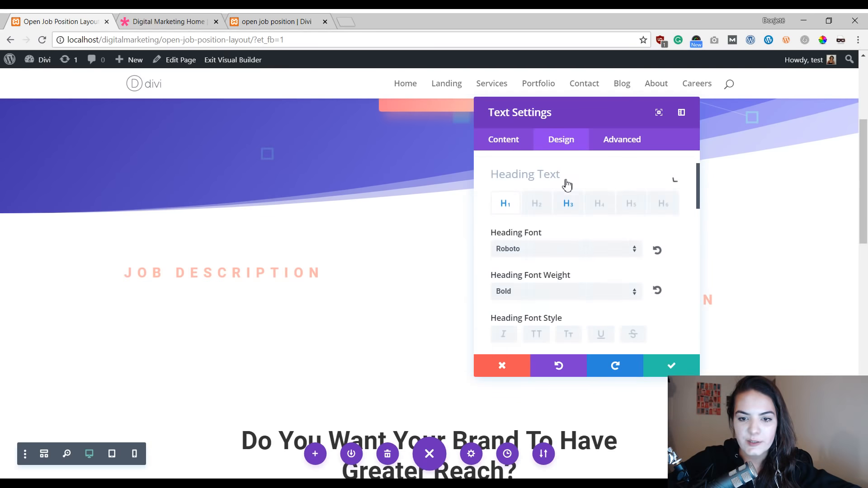
pyautogui.click(568, 204)
pyautogui.scroll(-5, 565, 249)
pyautogui.scroll(-2, 501, 269)
pyautogui.scroll(5, 506, 257)
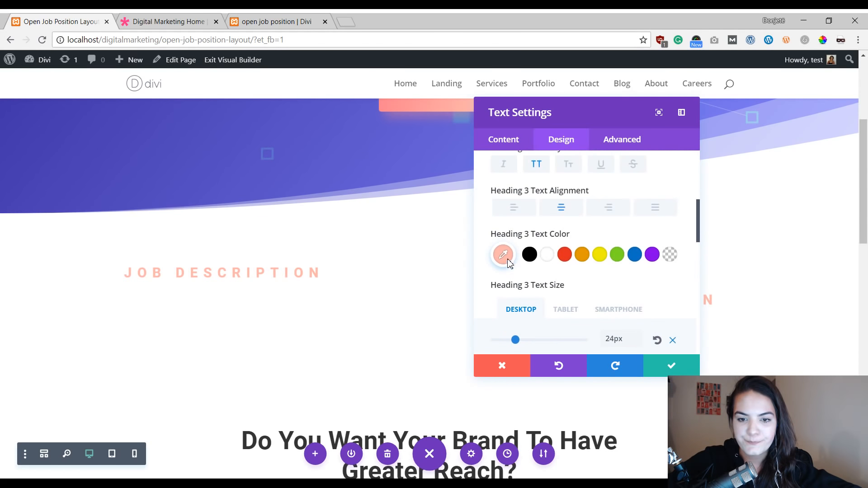
pyautogui.click(517, 268)
pyautogui.click(669, 364)
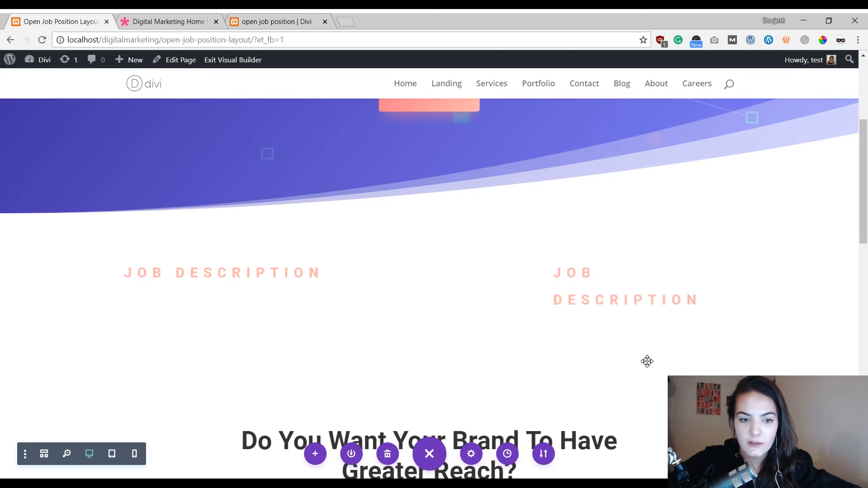
# Step: Replace the right module's heading text with "apply now!"
pyautogui.click(626, 264)
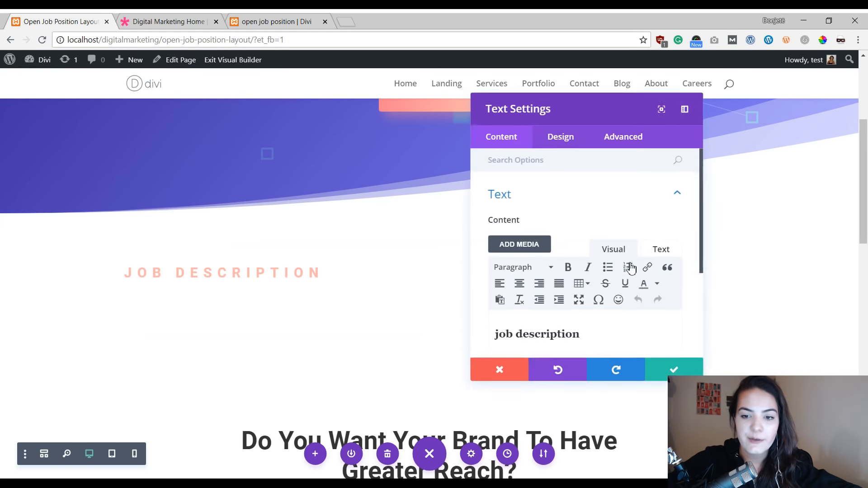
pyautogui.click(578, 324)
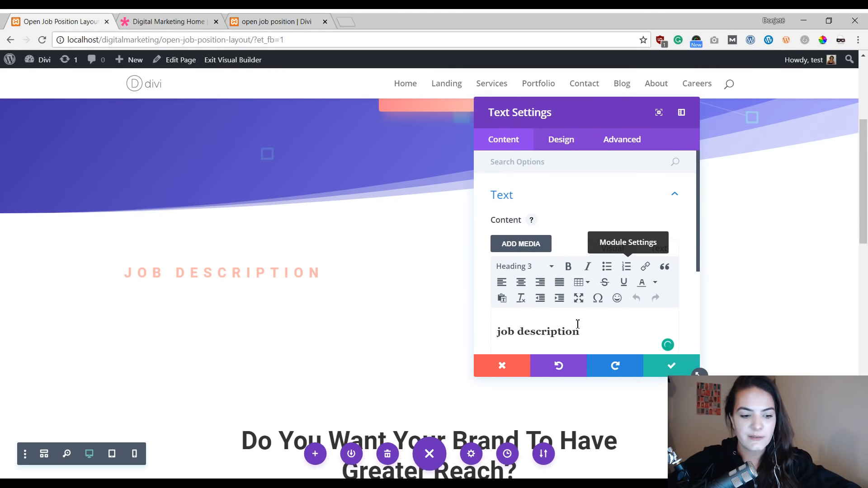
pyautogui.hotkey('ctrl', 'a')
pyautogui.write('apply ')
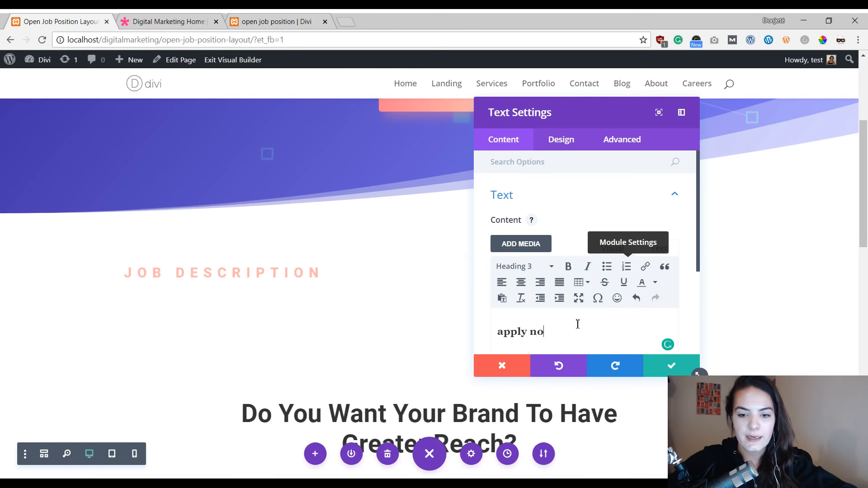
pyautogui.write('noz')
pyautogui.press('BackSpace')
pyautogui.write('w!')
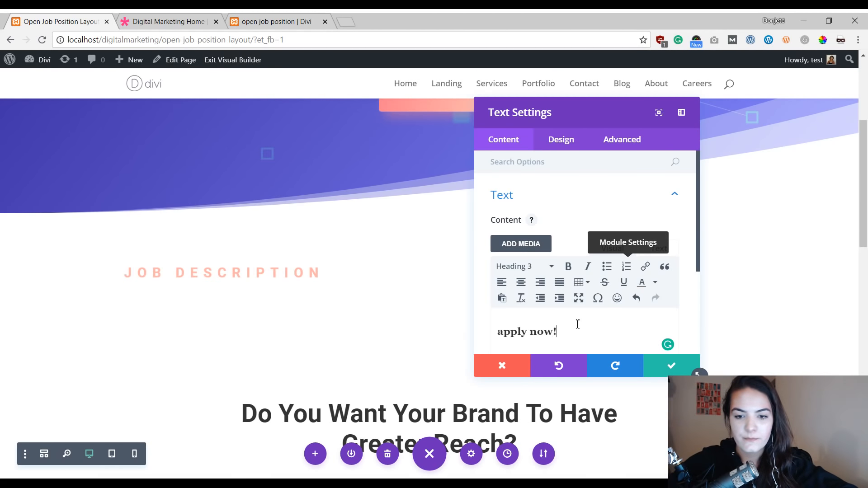
pyautogui.click(500, 373)
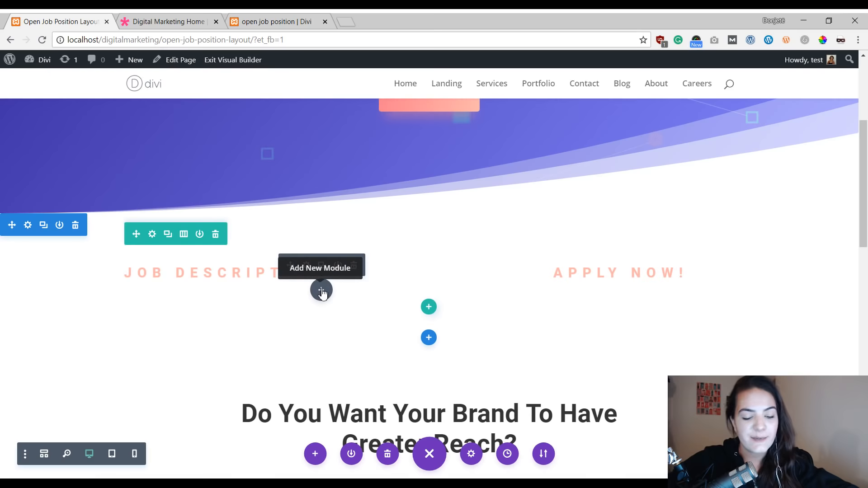
# Step: Insert a new Text module below the job description heading in the left column
pyautogui.click(322, 291)
pyautogui.write('text')
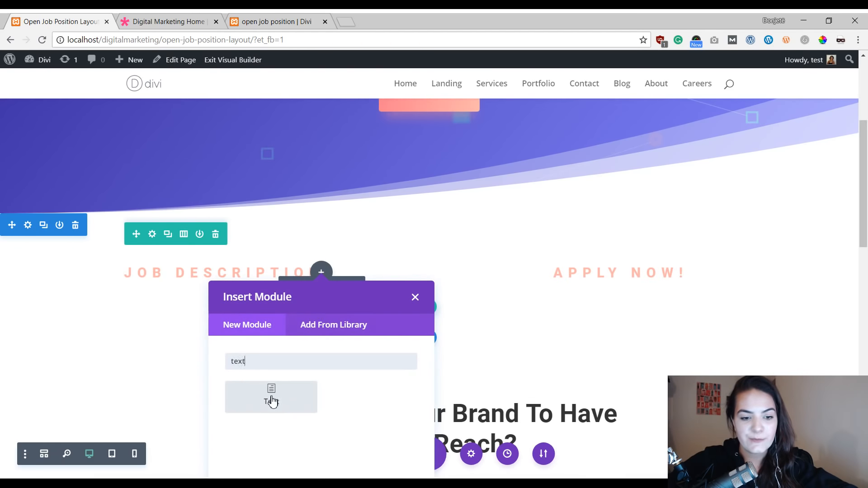
pyautogui.click(271, 398)
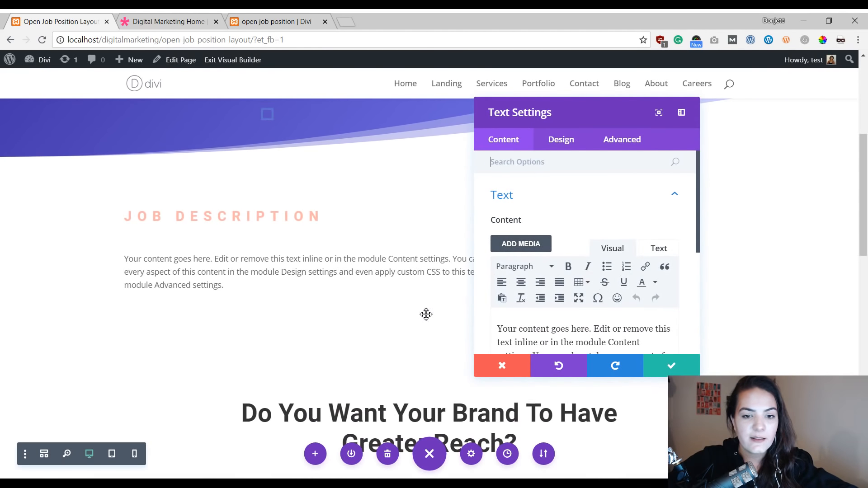
# Step: Replace the new text module's placeholder content with the pasted job description text
pyautogui.scroll(1, 348, 215)
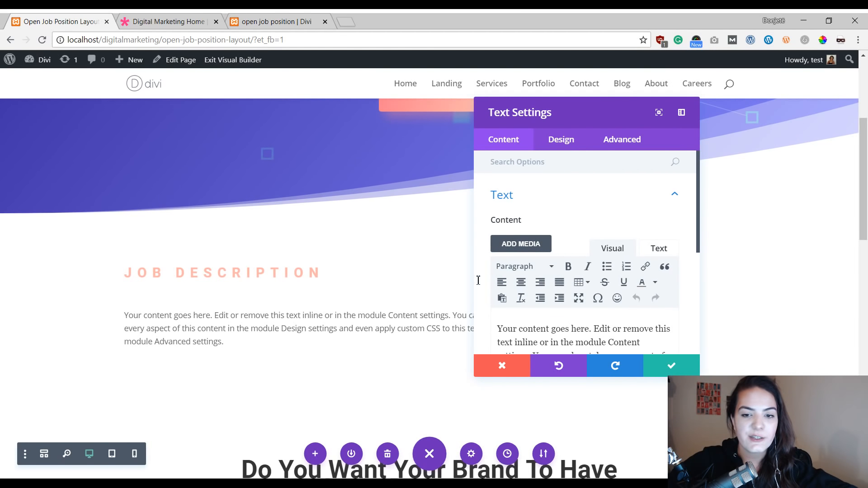
pyautogui.scroll(-2, 508, 277)
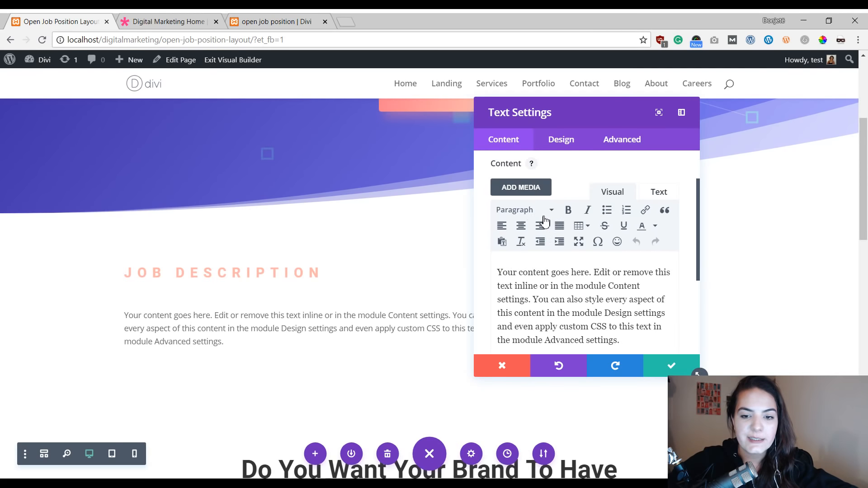
pyautogui.click(551, 211)
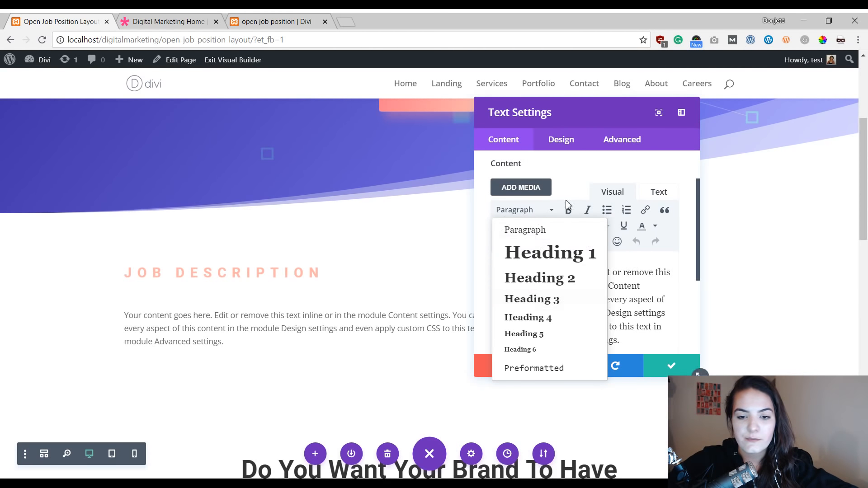
pyautogui.click(633, 291)
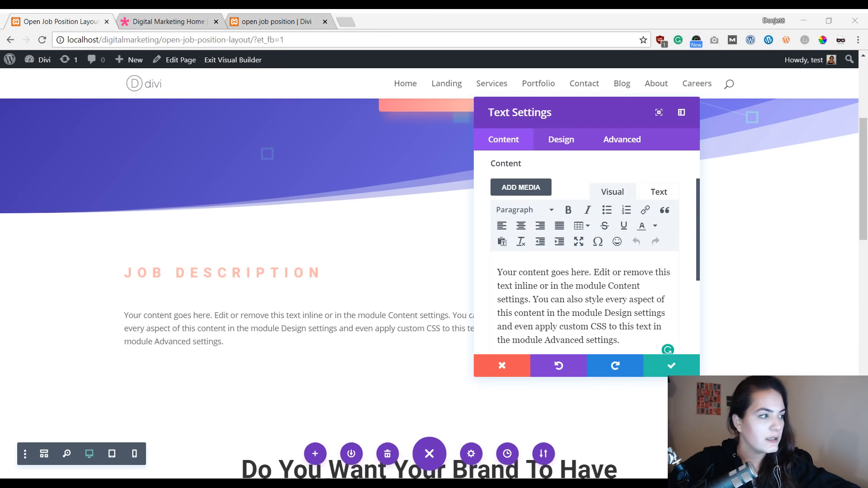
pyautogui.click(573, 325)
pyautogui.hotkey('ctrl', 'a')
pyautogui.hotkey('ctrl', 'v')
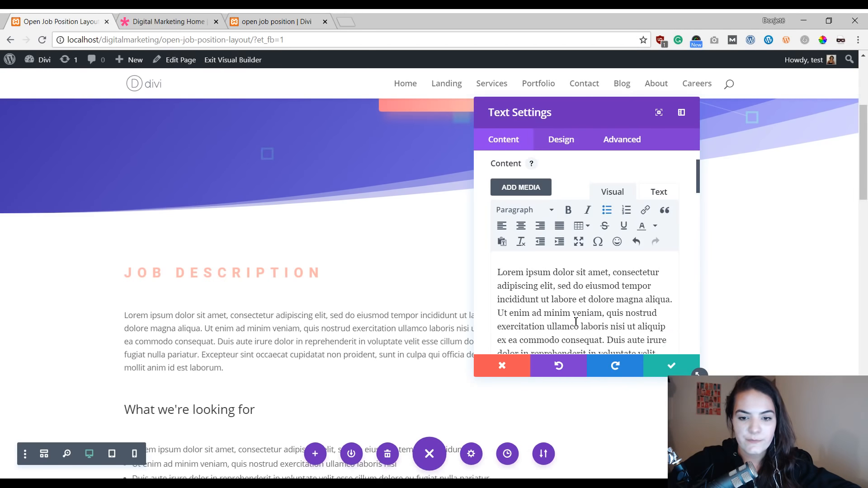
# Step: Examine the pasted job description's heading and bullet list in the text editor and on the page
pyautogui.scroll(-5, 628, 290)
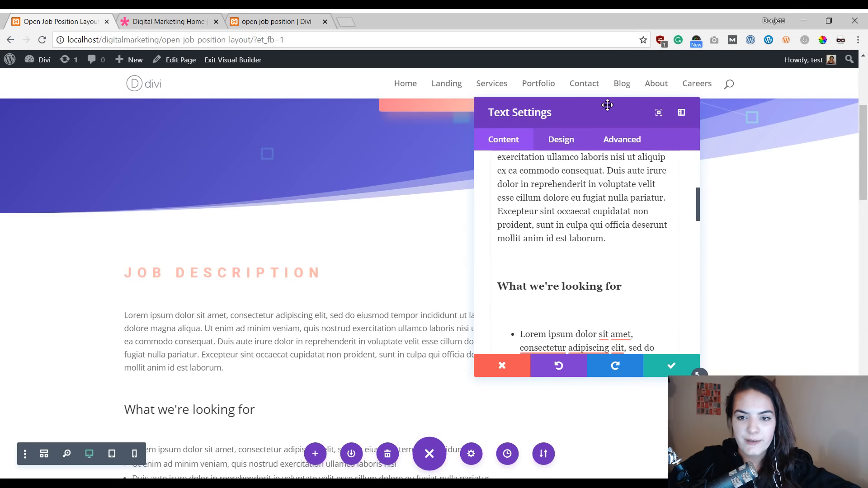
pyautogui.moveTo(607, 104); pyautogui.dragTo(562, 92)
pyautogui.moveTo(654, 364); pyautogui.dragTo(708, 429)
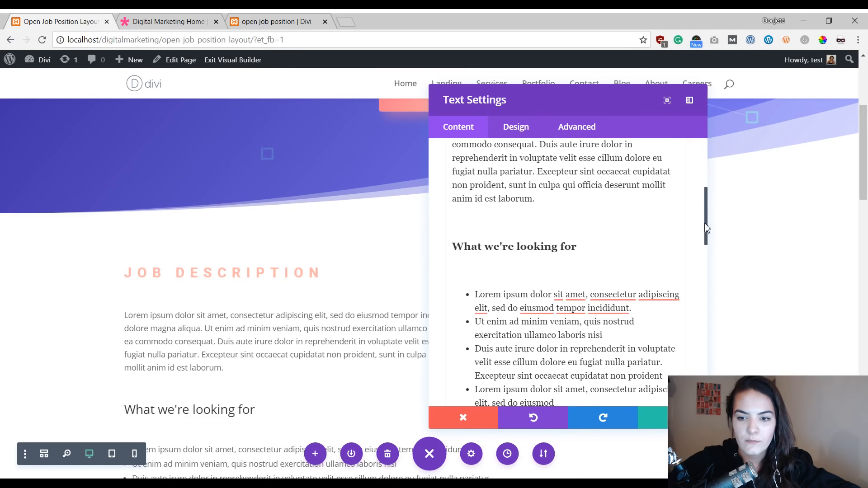
pyautogui.moveTo(706, 228); pyautogui.dragTo(703, 203)
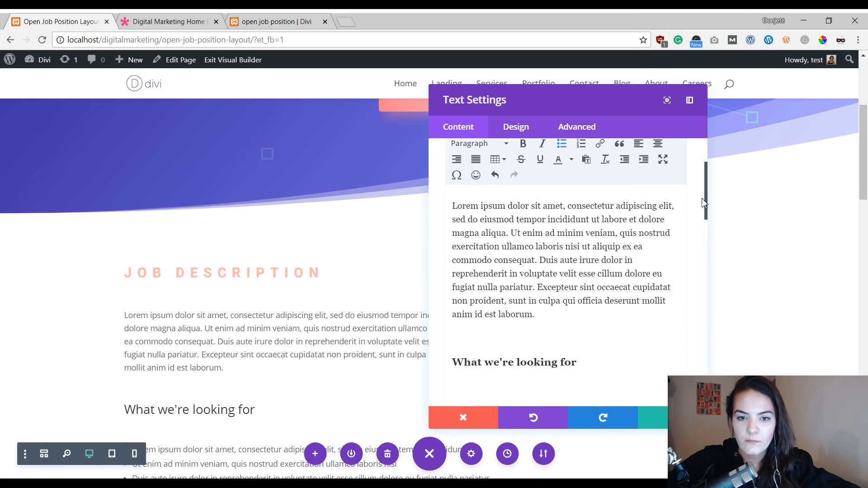
pyautogui.click(564, 358)
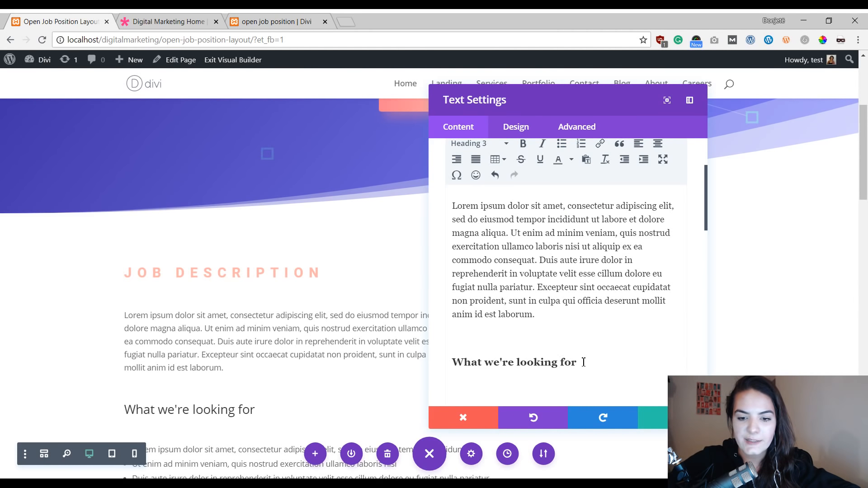
pyautogui.moveTo(583, 362); pyautogui.dragTo(451, 363)
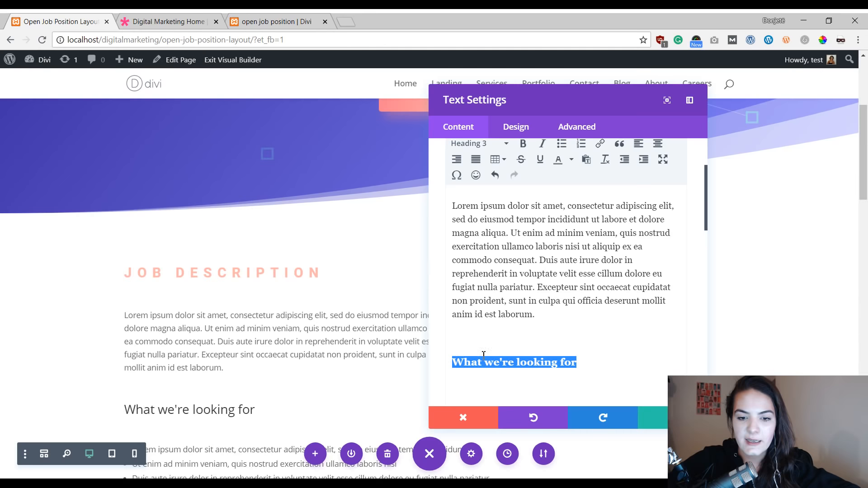
pyautogui.click(593, 359)
pyautogui.click(517, 339)
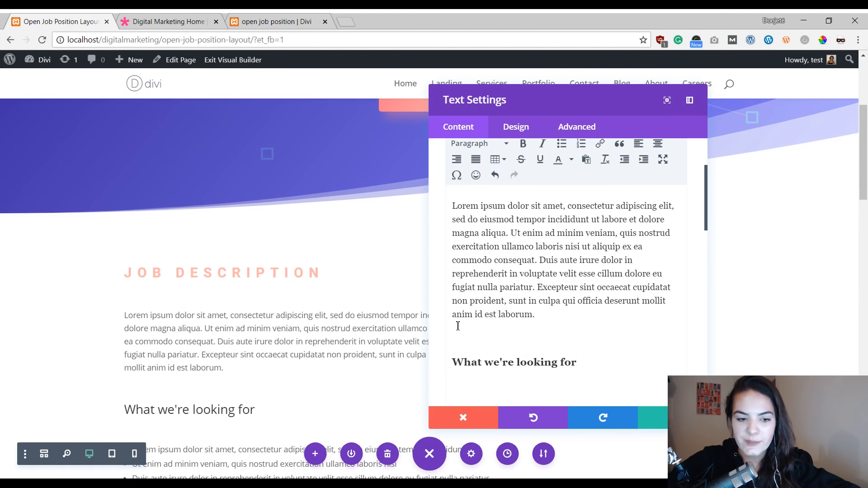
pyautogui.scroll(-1, 208, 357)
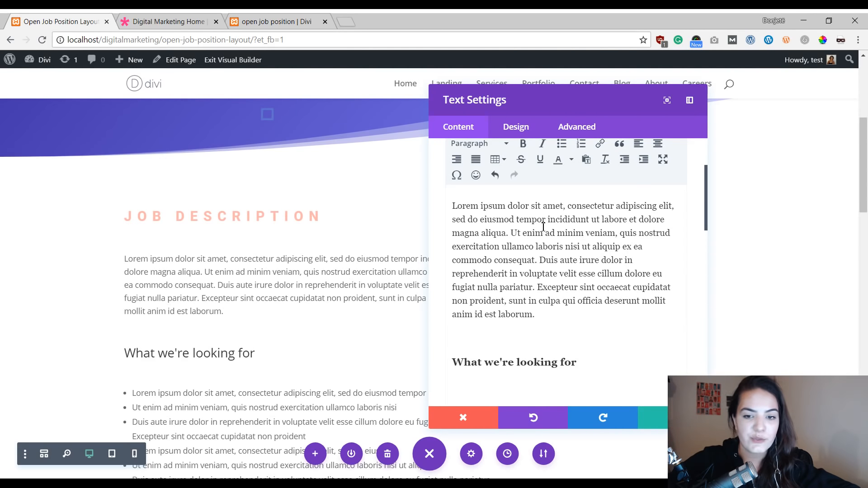
pyautogui.scroll(-1, 531, 317)
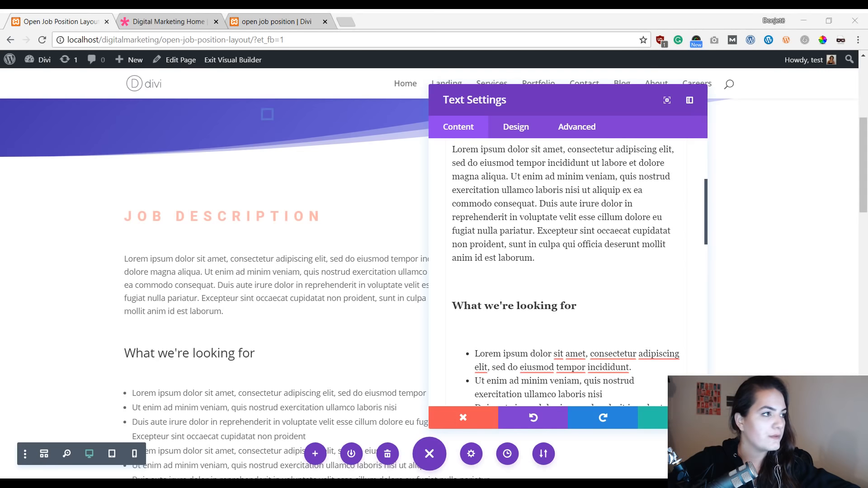
pyautogui.scroll(-3, 466, 370)
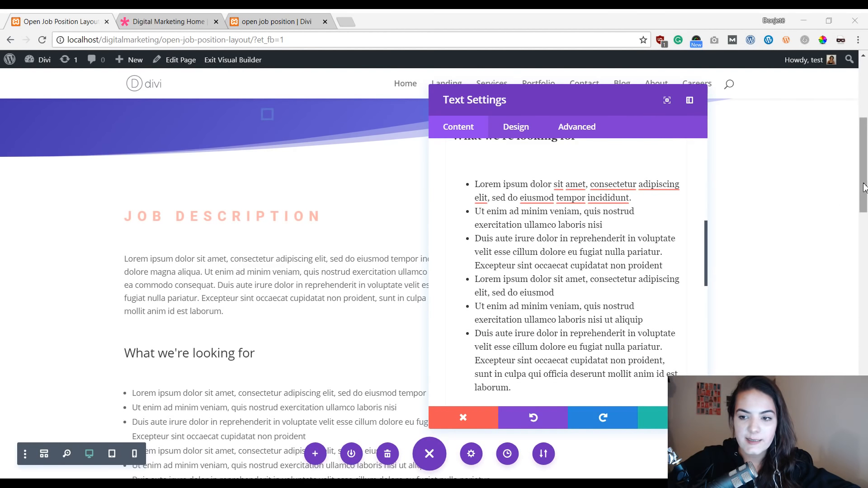
pyautogui.moveTo(865, 185); pyautogui.dragTo(864, 212)
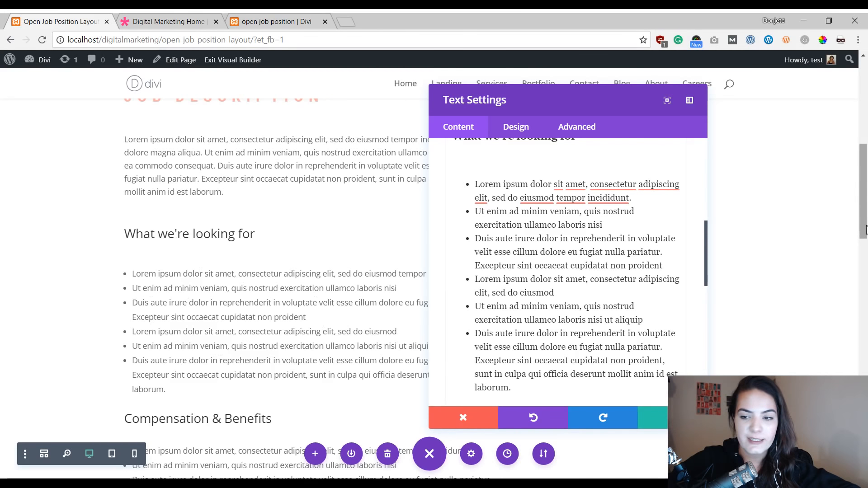
pyautogui.scroll(-2, 276, 195)
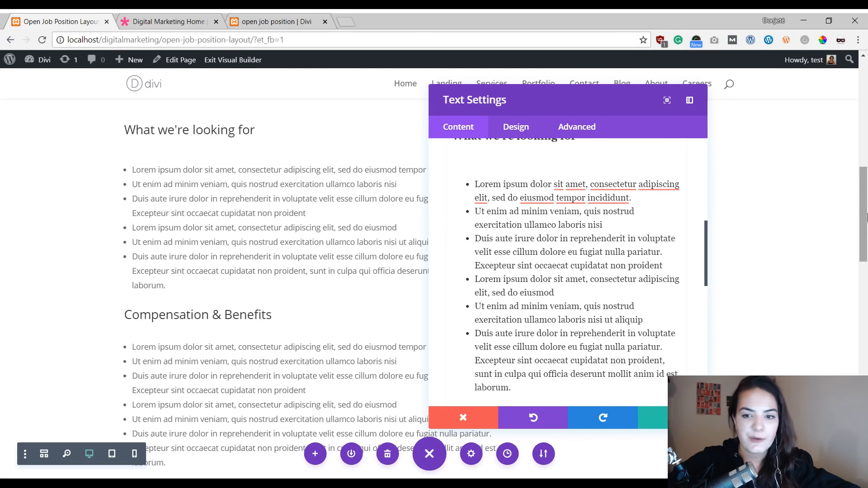
pyautogui.moveTo(863, 218); pyautogui.dragTo(864, 179)
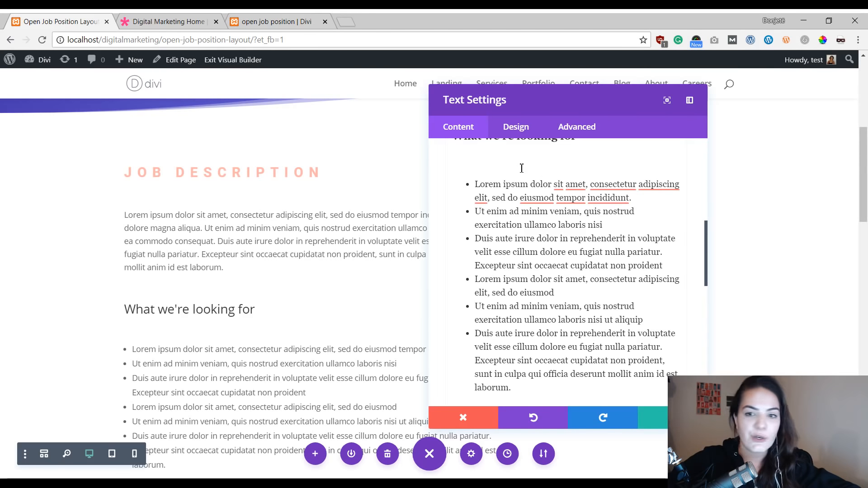
# Step: Set the text module's unordered list style type to Circle
pyautogui.click(519, 129)
pyautogui.click(526, 191)
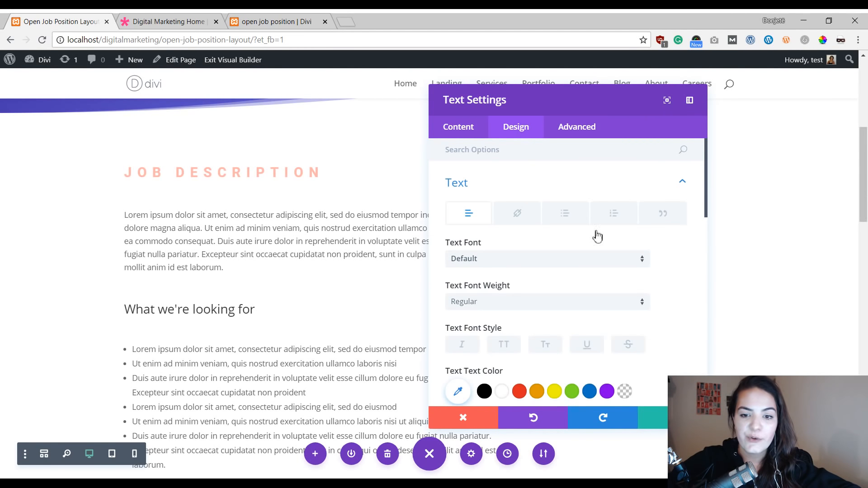
pyautogui.click(570, 220)
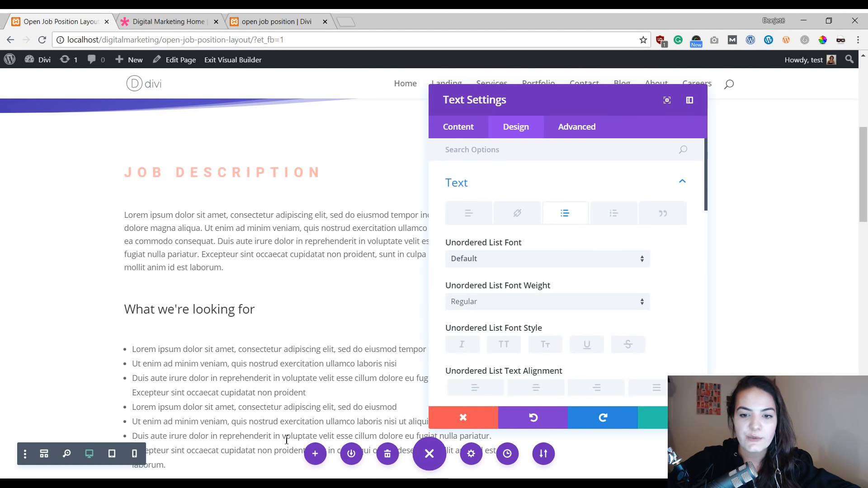
pyautogui.scroll(-3, 591, 300)
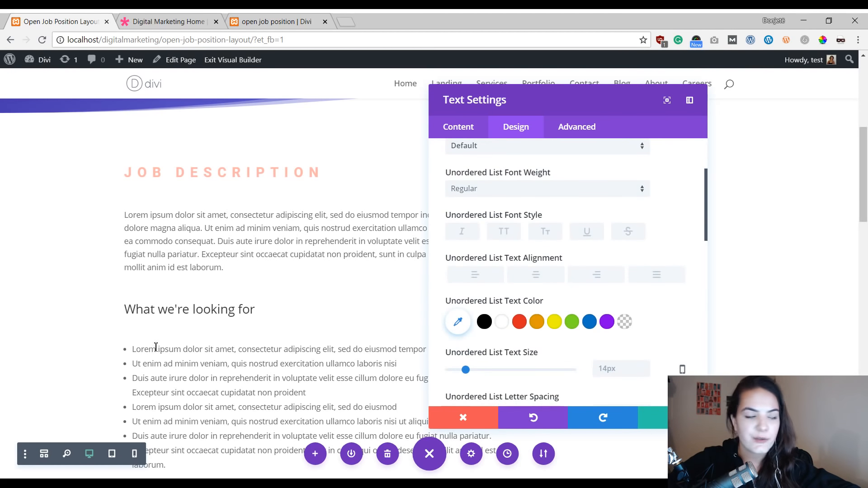
pyautogui.scroll(-7, 694, 286)
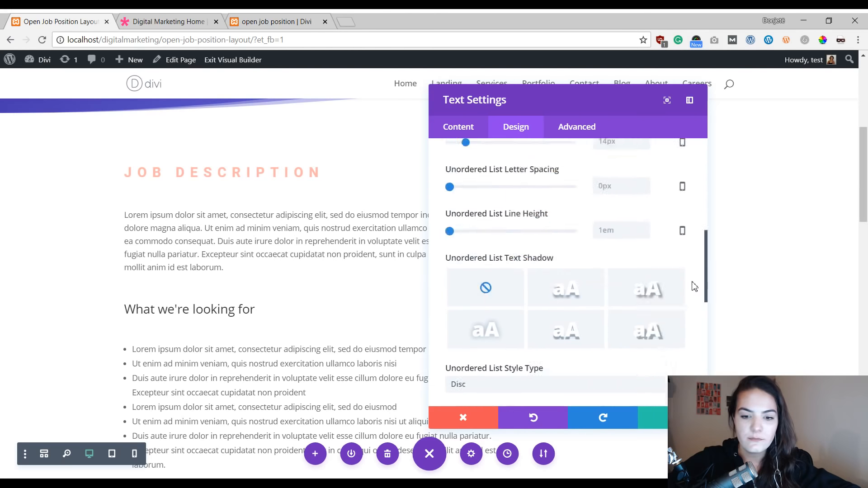
pyautogui.scroll(1, 691, 290)
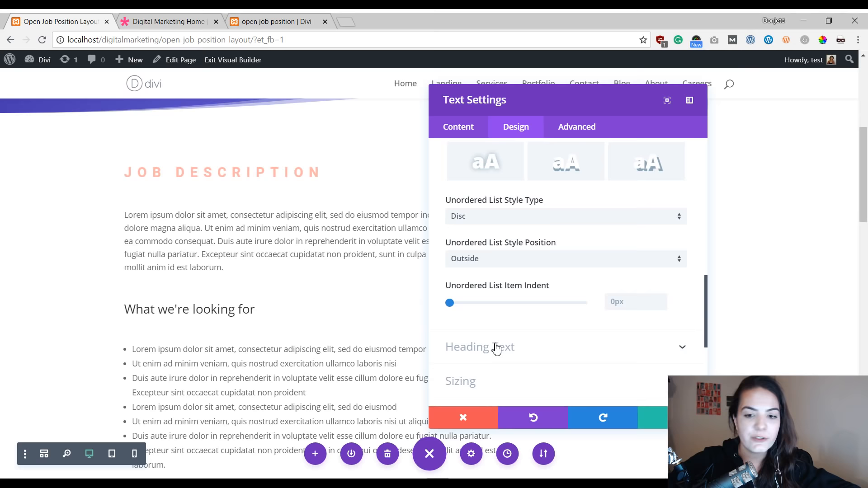
pyautogui.click(539, 217)
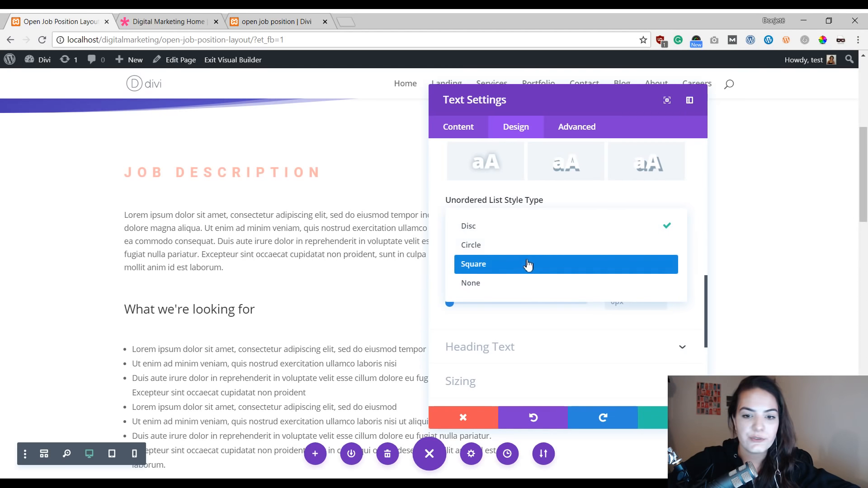
pyautogui.click(523, 246)
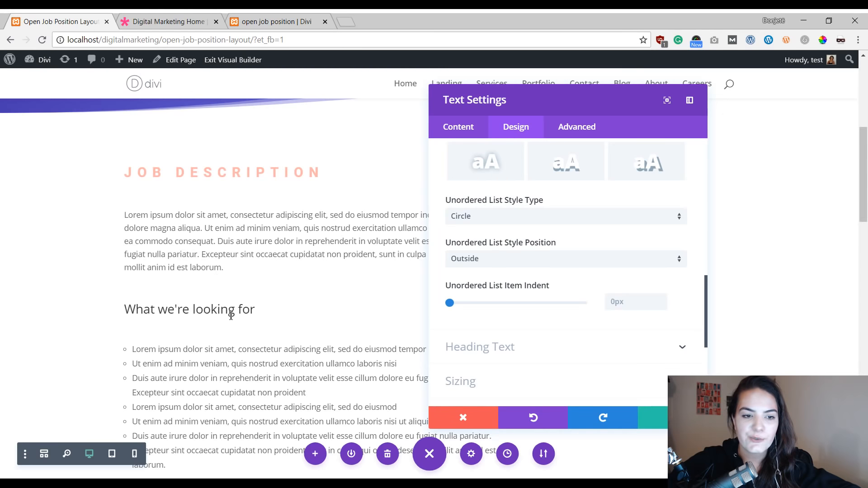
# Step: Set the unordered list item indent to 12px
pyautogui.scroll(-1, 231, 316)
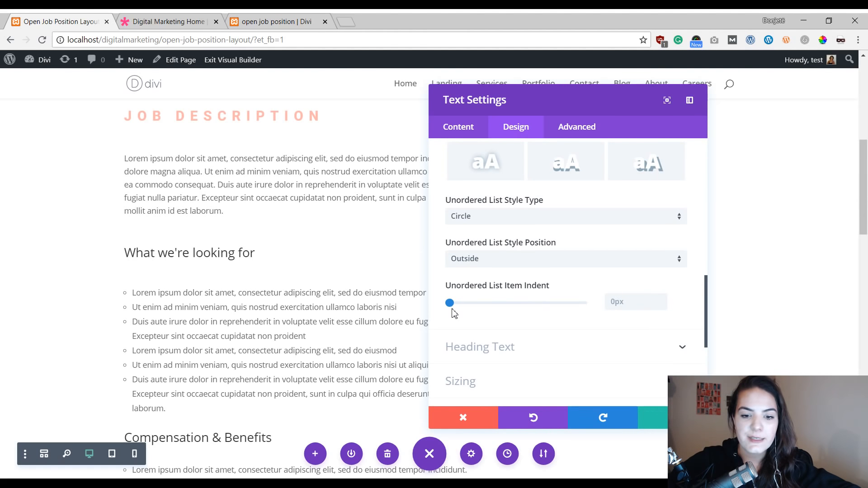
pyautogui.click(662, 300)
pyautogui.click(662, 300)
pyautogui.click(662, 301)
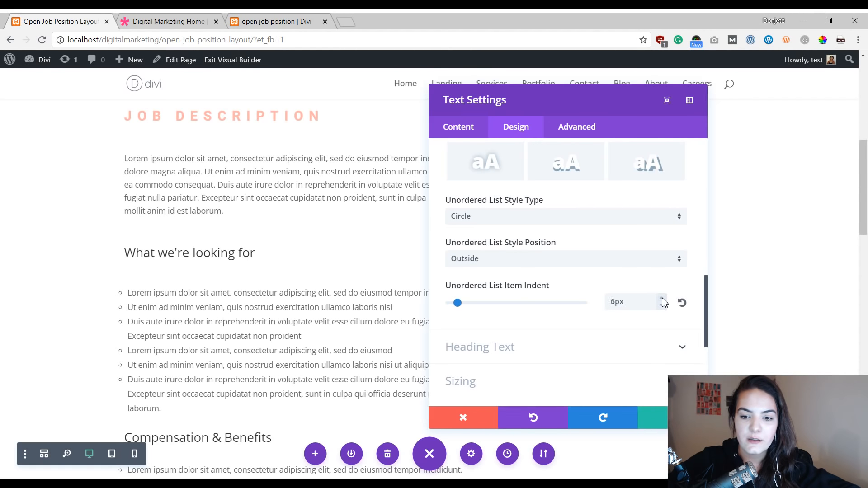
pyautogui.click(662, 301)
pyautogui.click(662, 300)
pyautogui.click(663, 300)
pyautogui.click(662, 300)
pyautogui.click(662, 300)
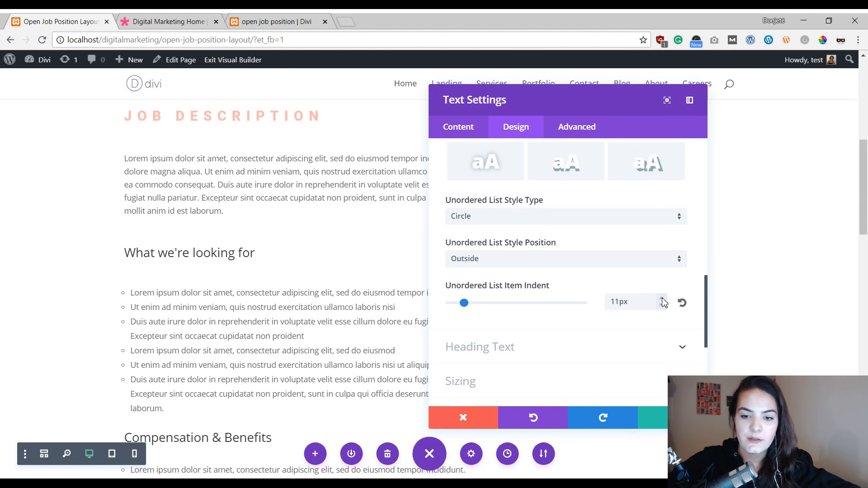
pyautogui.click(662, 301)
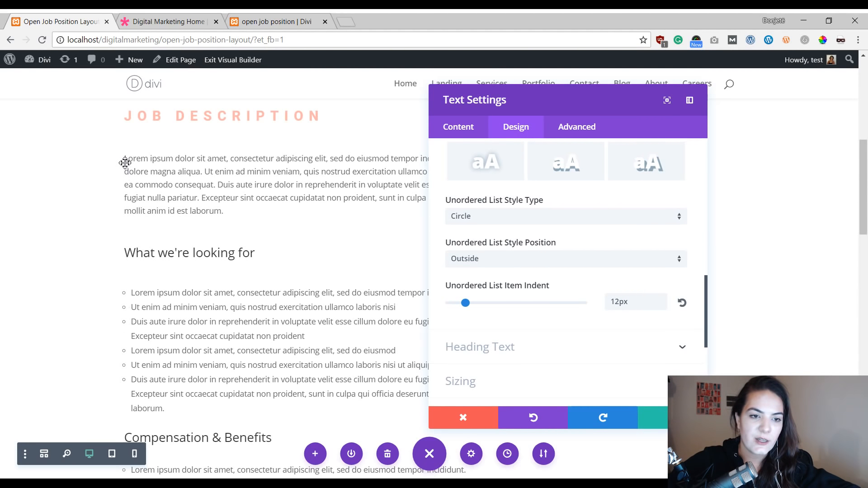
# Step: Set the text module's Heading 3 font to Roboto
pyautogui.scroll(-5, 120, 361)
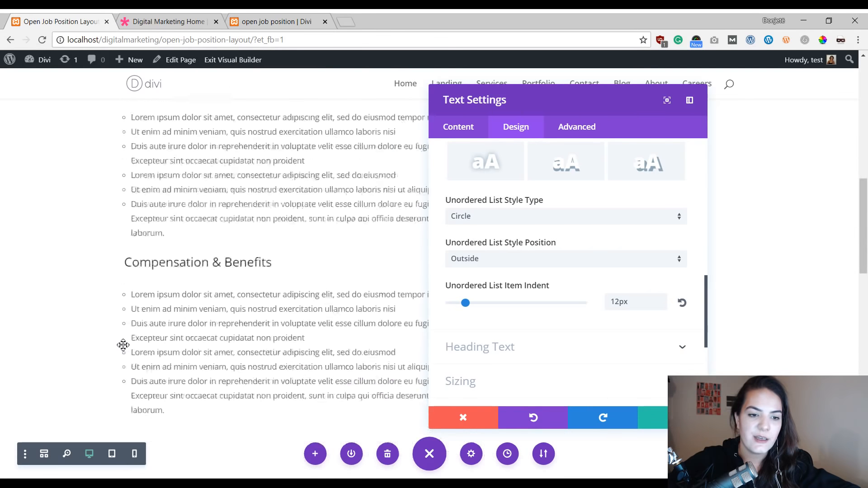
pyautogui.scroll(5, 146, 384)
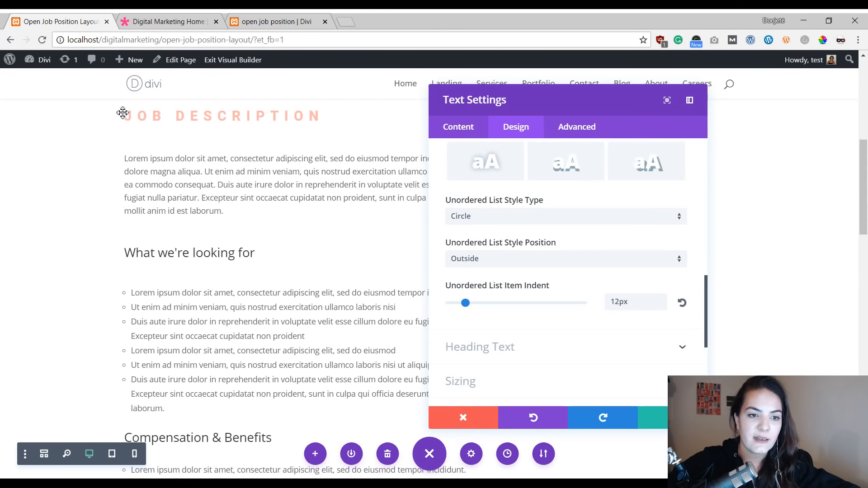
pyautogui.scroll(-6, 124, 271)
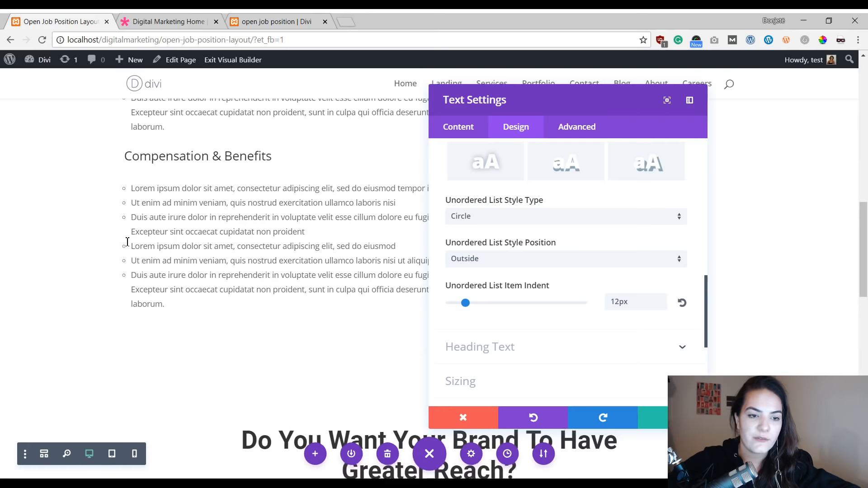
pyautogui.scroll(5, 124, 242)
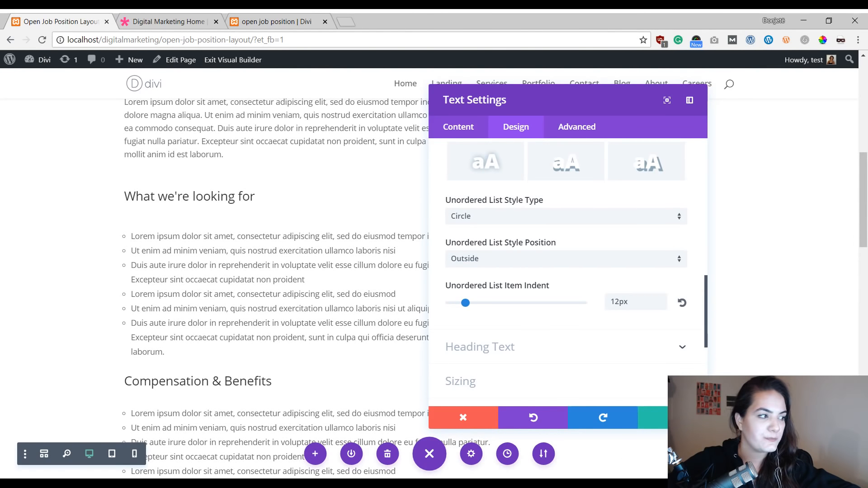
pyautogui.scroll(-1, 548, 330)
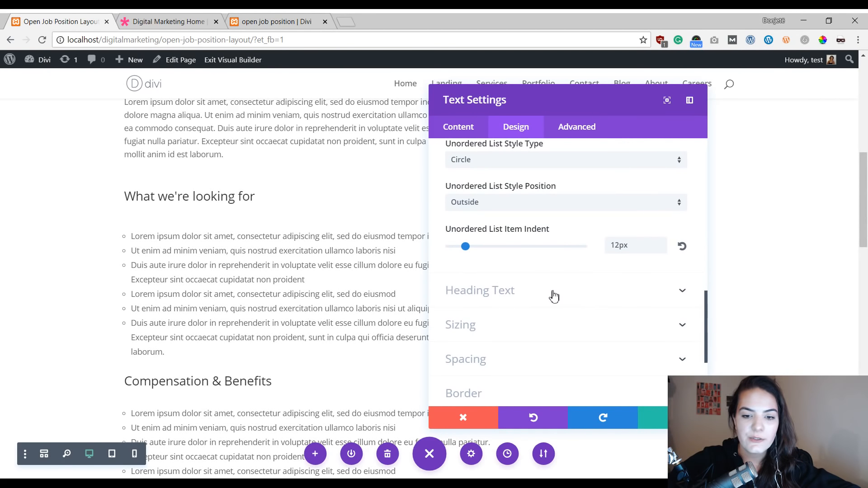
pyautogui.click(552, 296)
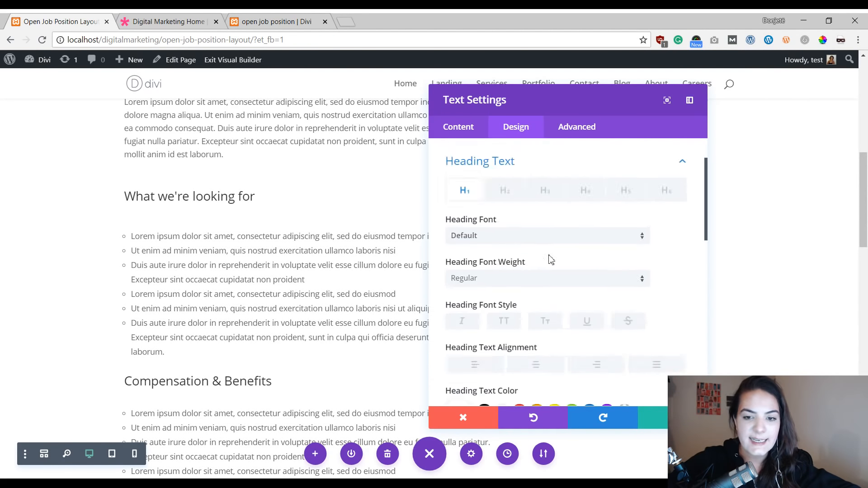
pyautogui.click(546, 192)
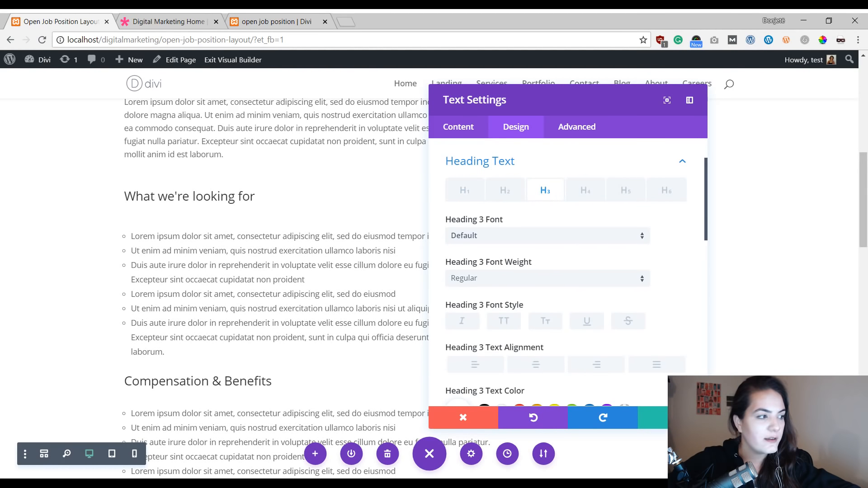
pyautogui.click(509, 246)
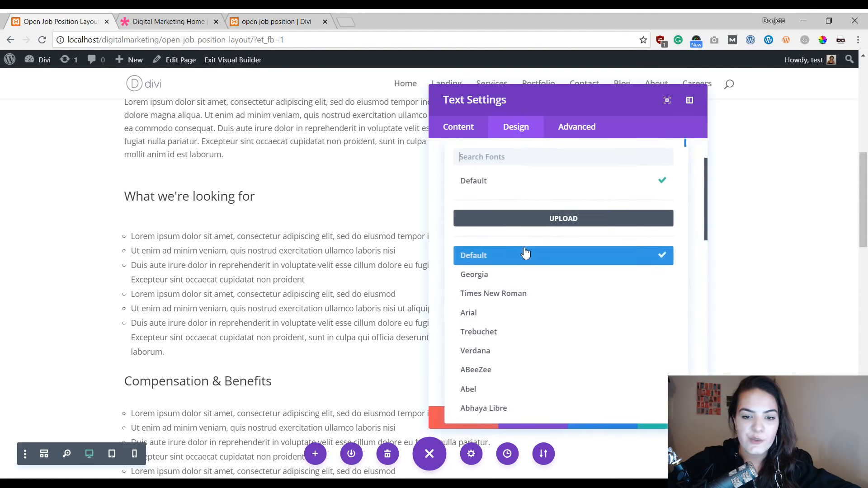
pyautogui.write('robo')
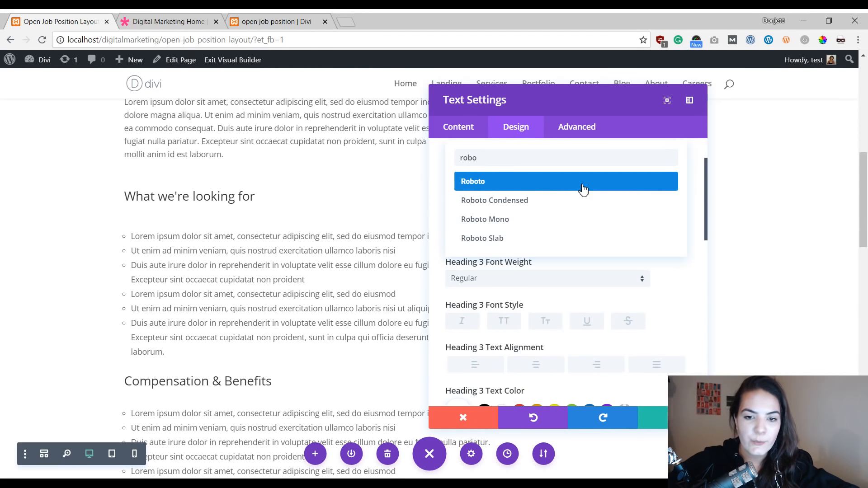
pyautogui.click(582, 189)
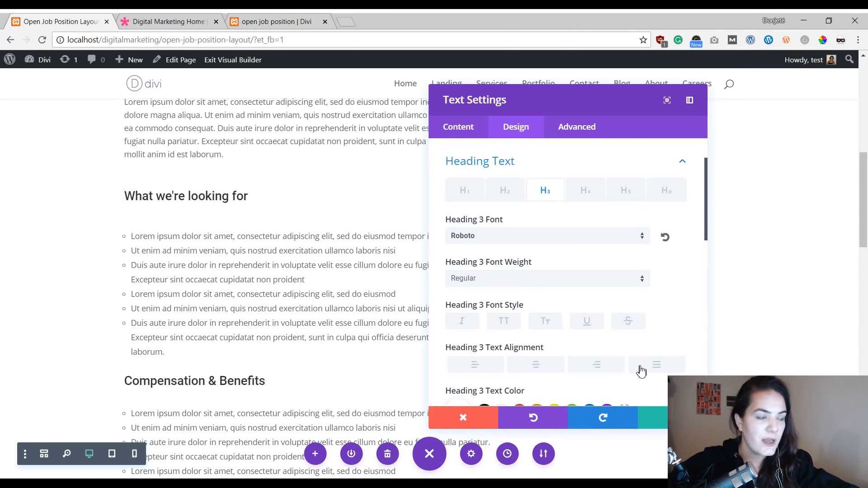
# Step: Set the Heading 3 font weight to Bold
pyautogui.click(527, 280)
pyautogui.click(506, 364)
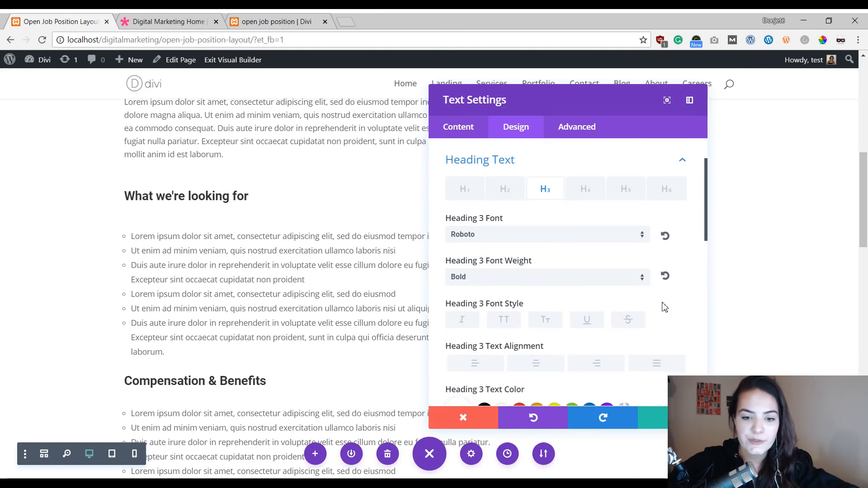
pyautogui.scroll(-3, 651, 300)
pyautogui.scroll(-2, 637, 312)
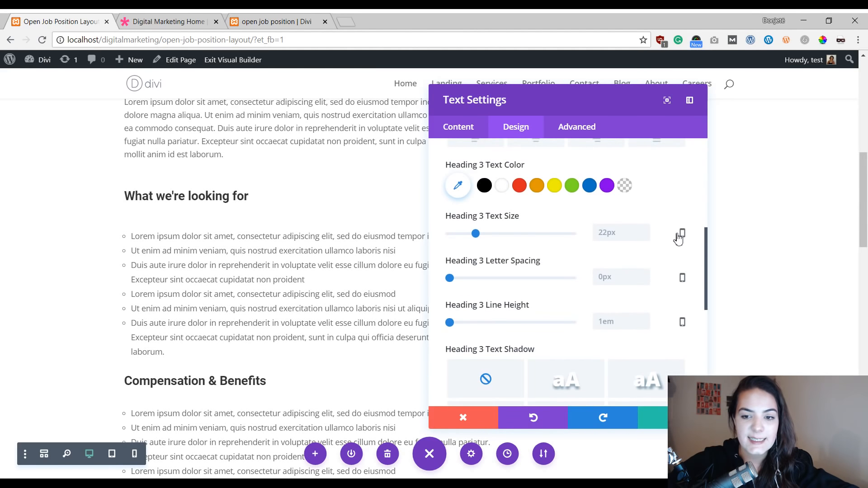
# Step: Set the Heading 3 text size to 40px for desktop using the responsive options
pyautogui.click(682, 233)
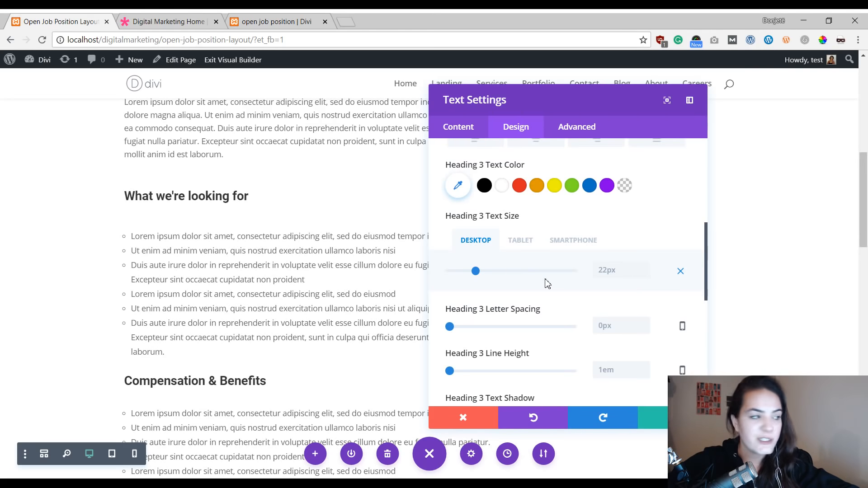
pyautogui.click(624, 267)
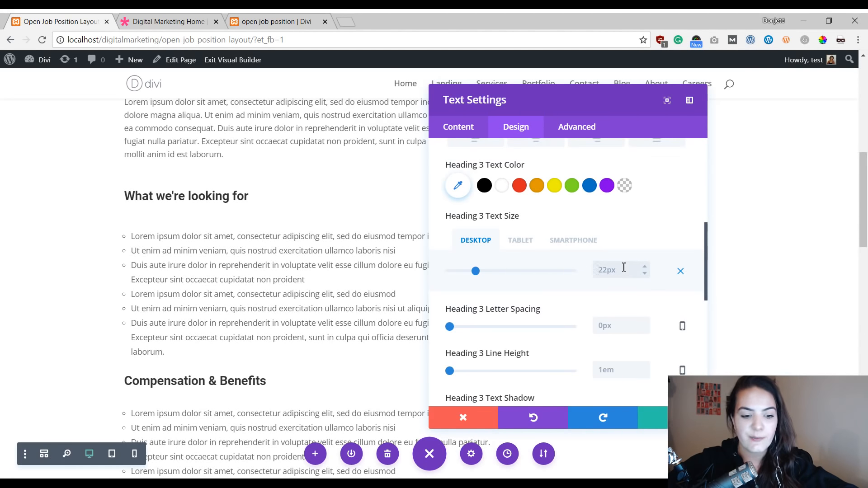
pyautogui.press('BackSpace')
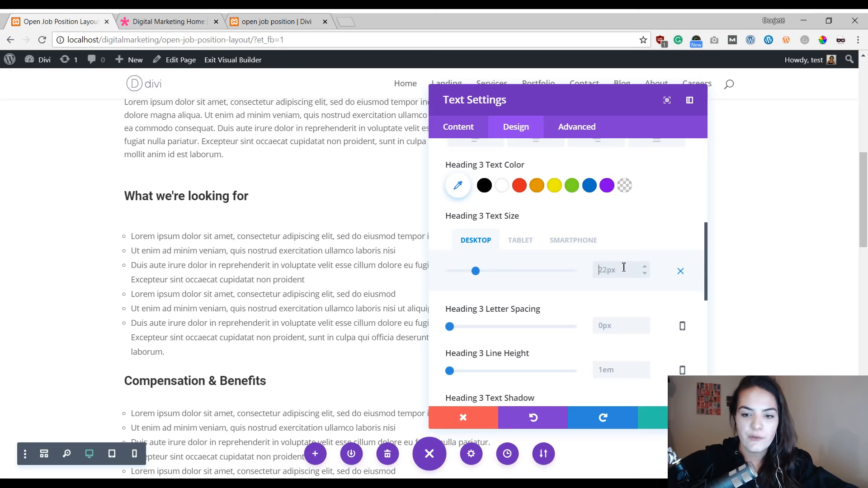
pyautogui.write('40')
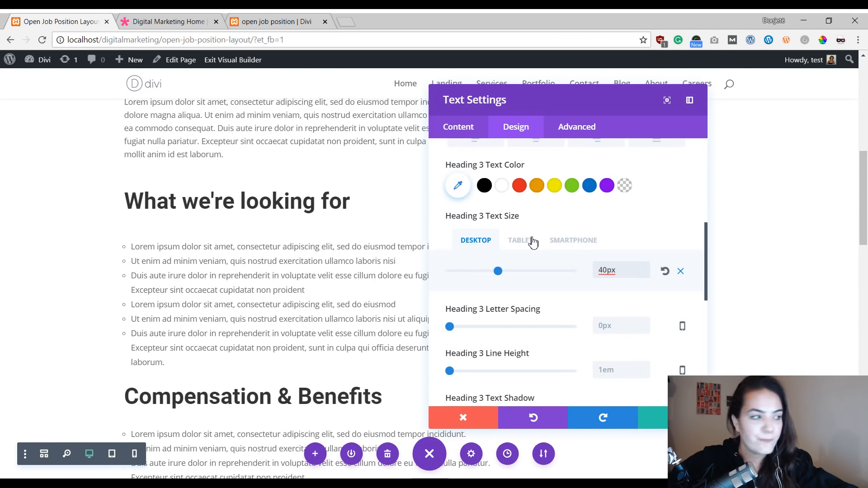
# Step: Set the smartphone Heading 3 text size to 28px and save the text module settings
pyautogui.click(529, 240)
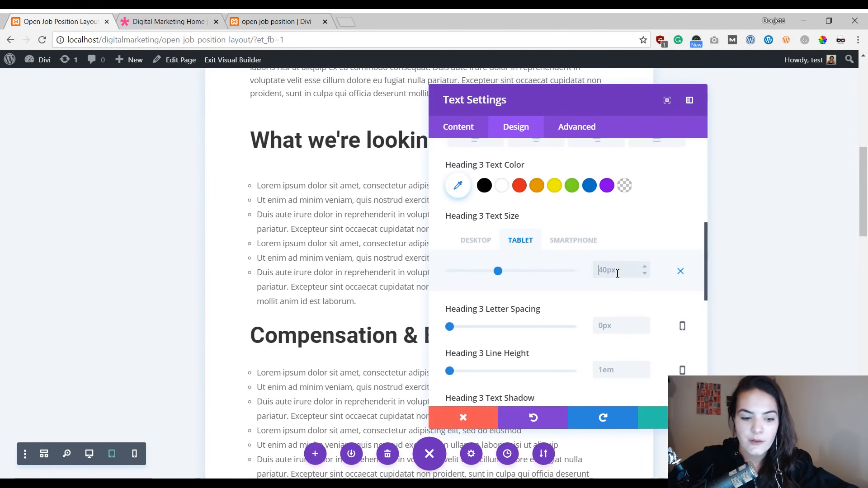
pyautogui.click(588, 244)
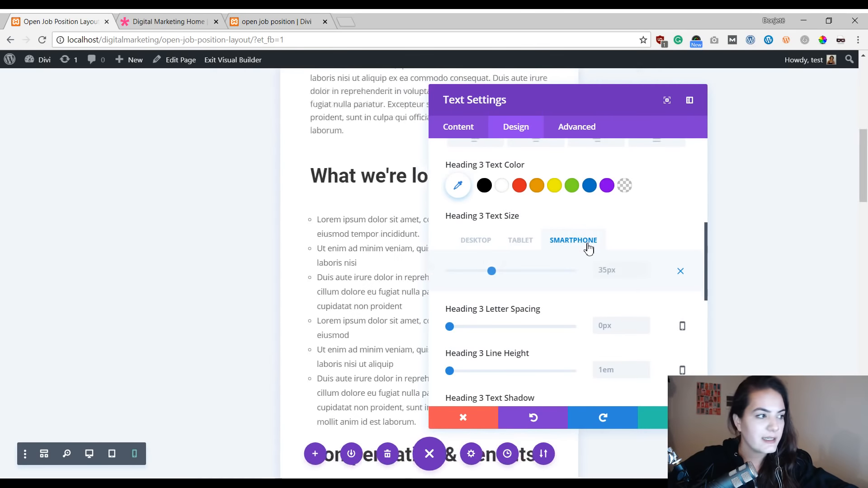
pyautogui.click(622, 270)
pyautogui.write('28px')
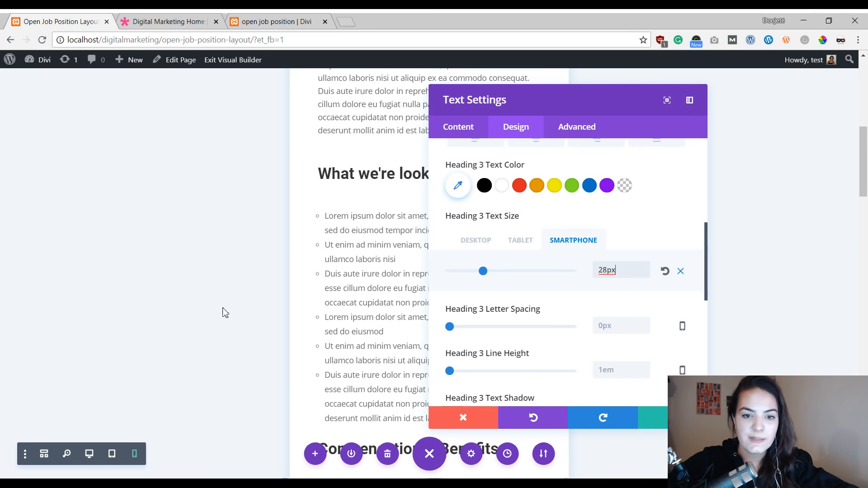
pyautogui.click(660, 416)
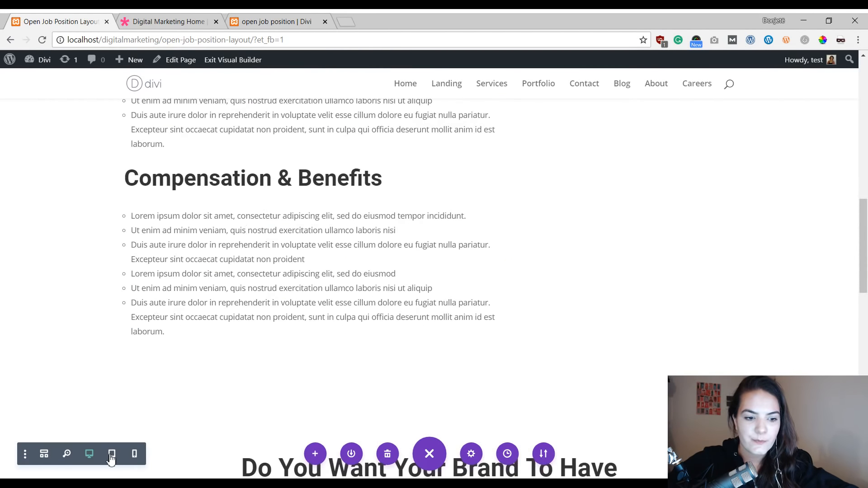
# Step: Preview the job description layout in tablet and smartphone views, then return to desktop view
pyautogui.click(111, 453)
pyautogui.scroll(15, 407, 253)
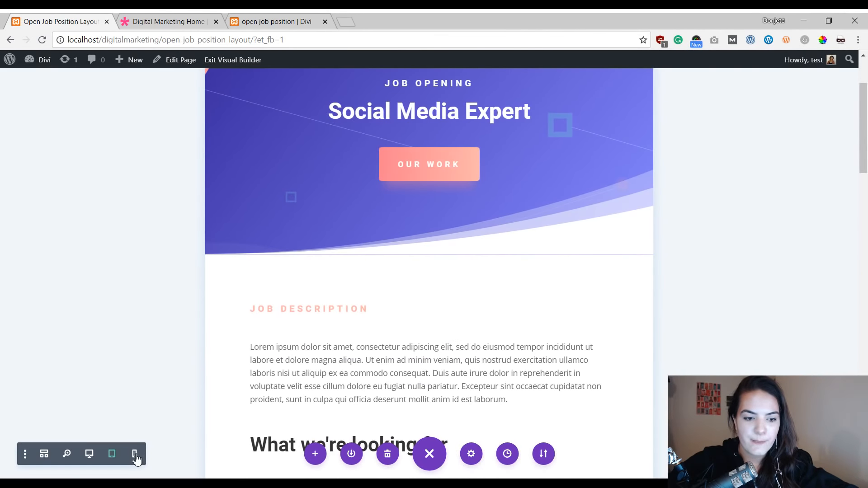
pyautogui.click(135, 453)
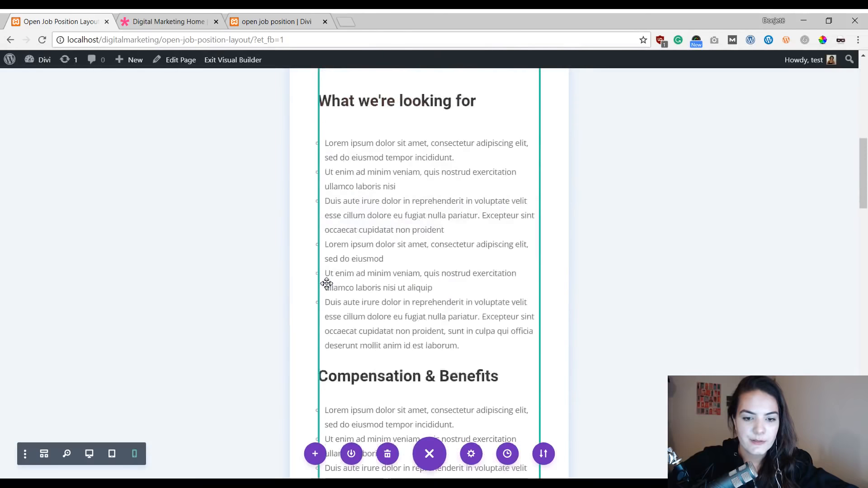
pyautogui.scroll(10, 377, 238)
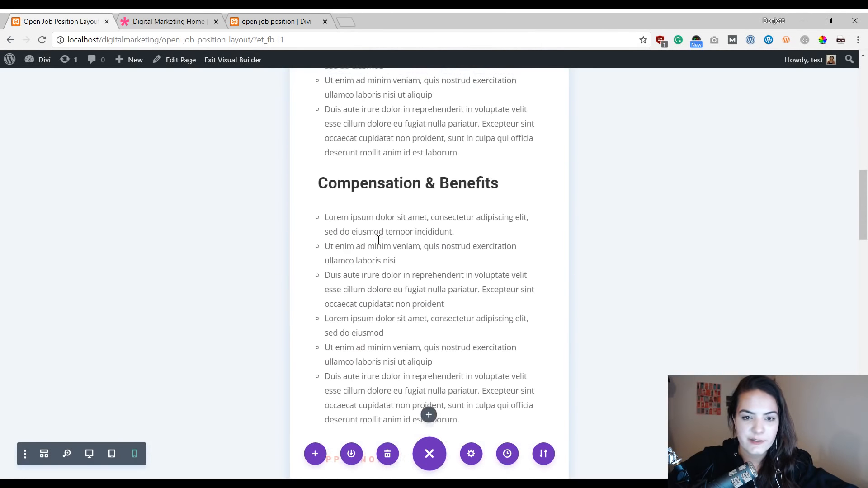
pyautogui.click(91, 456)
pyautogui.scroll(4, 434, 244)
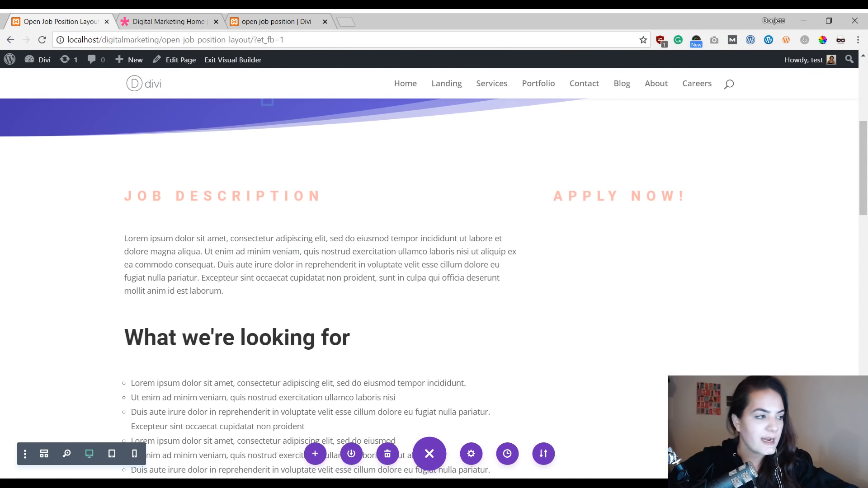
# Step: Move the Brand Design & Strategy blurb from the services section into the Apply Now column
pyautogui.scroll(-8, 543, 280)
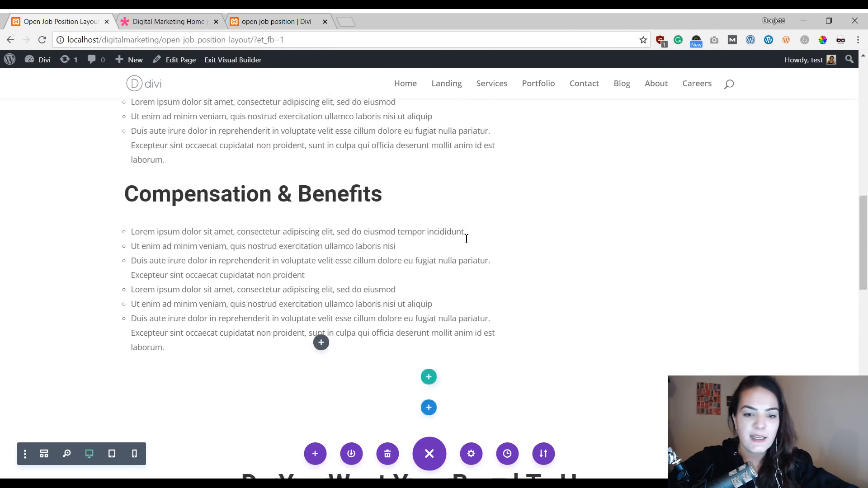
pyautogui.scroll(-6, 539, 249)
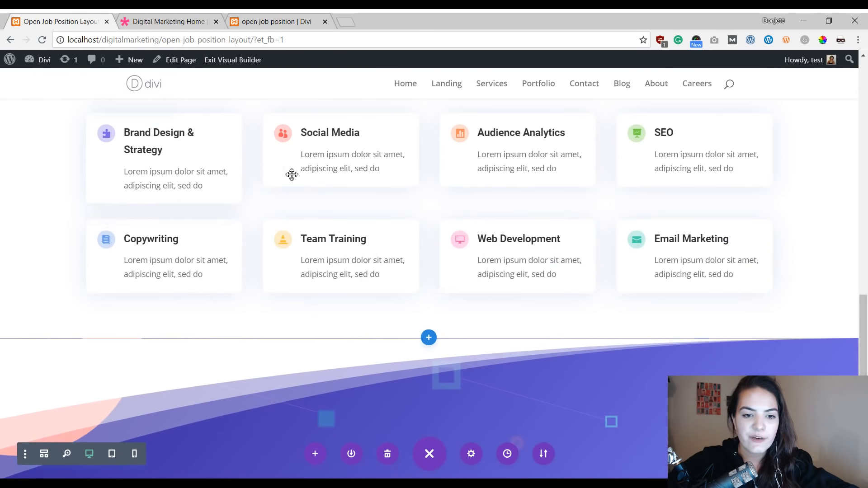
pyautogui.scroll(3, 469, 295)
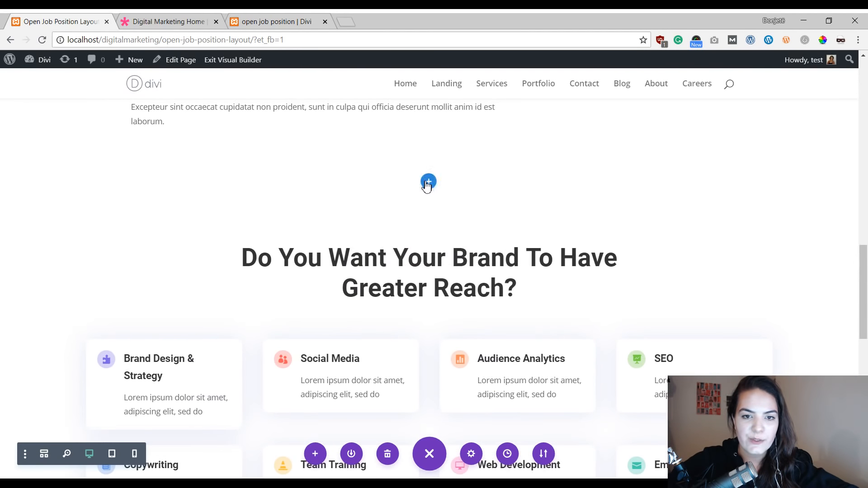
pyautogui.scroll(-4, 456, 221)
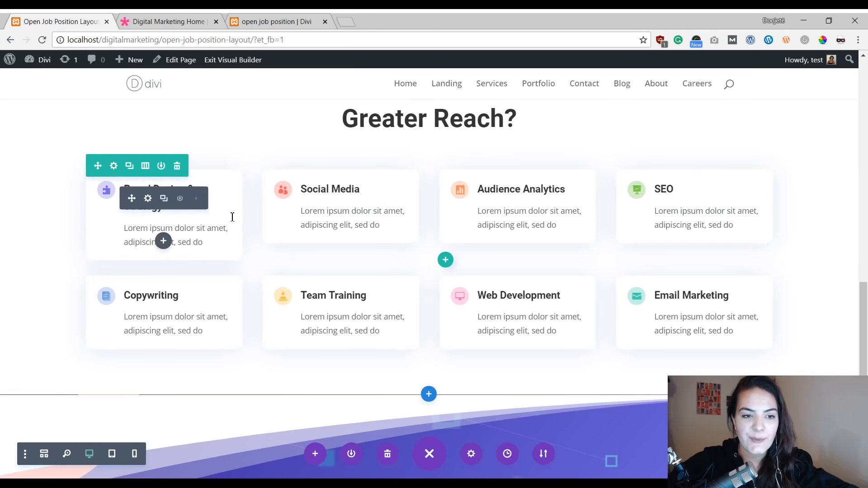
pyautogui.scroll(1, 255, 241)
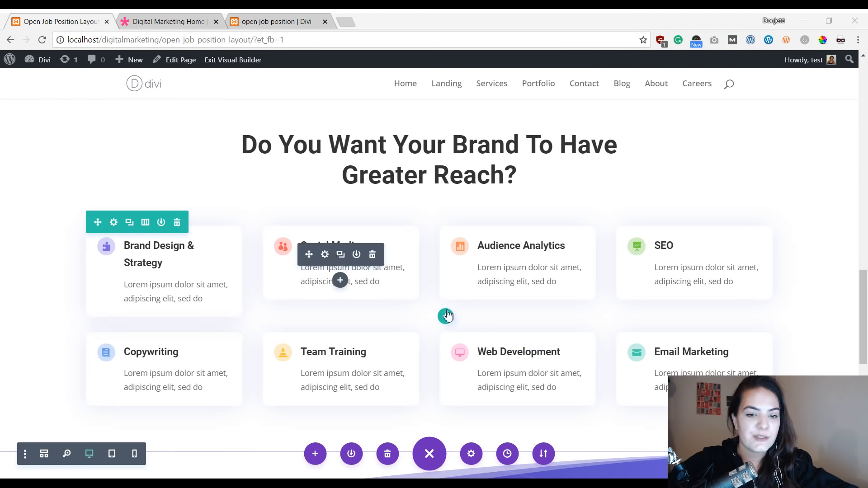
pyautogui.scroll(1, 339, 285)
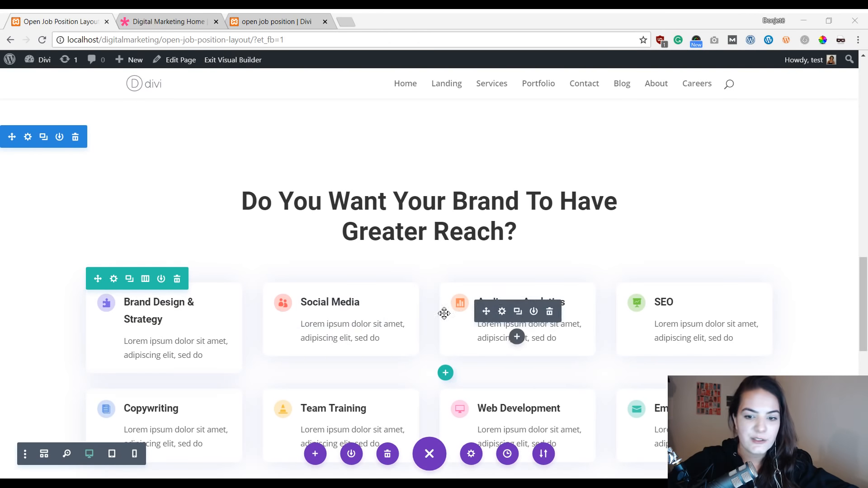
pyautogui.scroll(-1, 344, 326)
pyautogui.moveTo(133, 257); pyautogui.dragTo(642, 239)
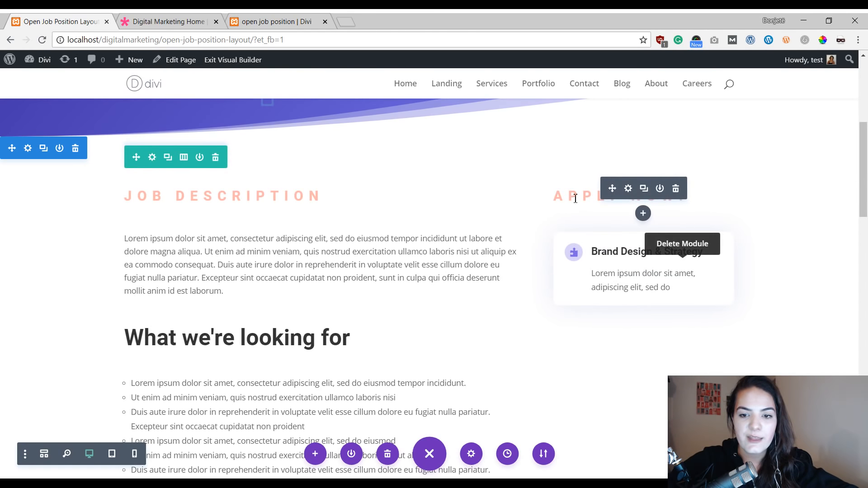
# Step: Move the Social Media and SEO blurbs into the Apply Now column below Brand Design & Strategy
pyautogui.scroll(-15, 466, 273)
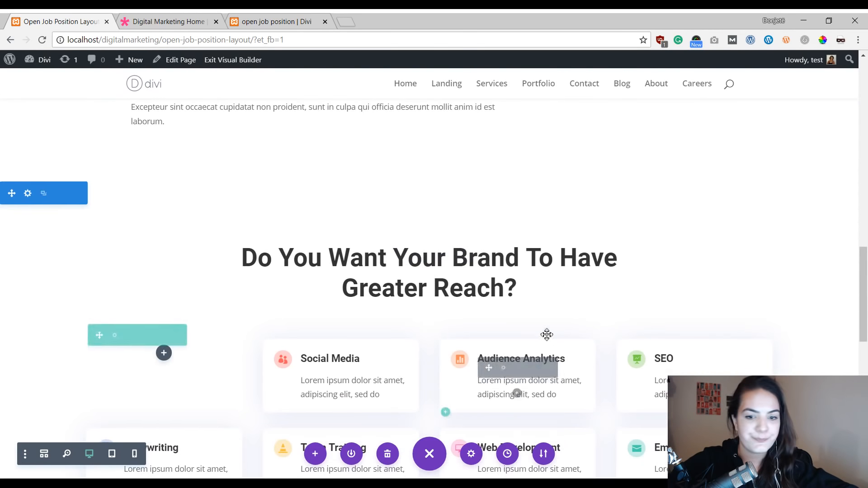
pyautogui.scroll(-2, 546, 333)
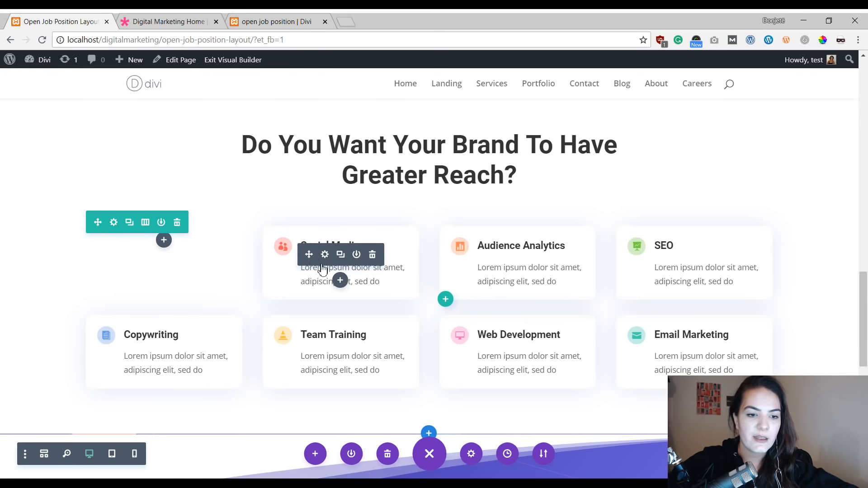
pyautogui.moveTo(310, 255)
pyautogui.mouseDown()
pyautogui.moveTo(503, 231)
pyautogui.moveTo(665, 172)
pyautogui.moveTo(682, 214)
pyautogui.mouseUp()
pyautogui.scroll(8, 665, 175)
pyautogui.scroll(3, 677, 199)
pyautogui.scroll(-15, 216, 276)
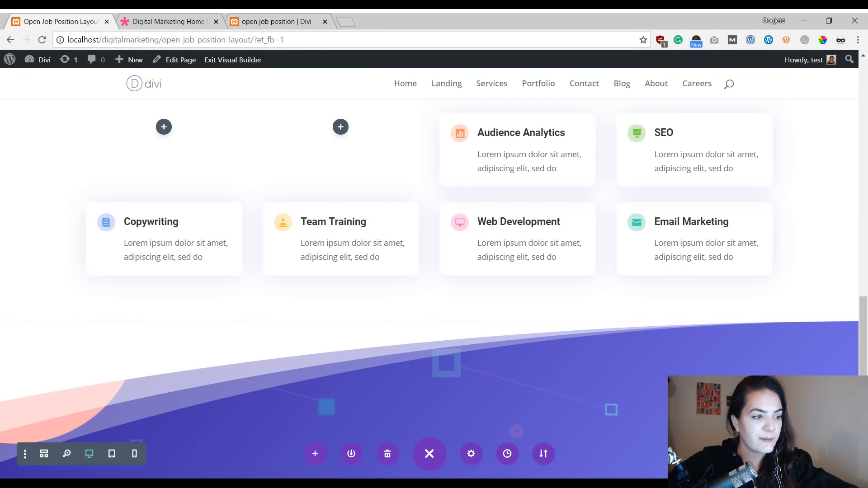
pyautogui.scroll(3, 688, 262)
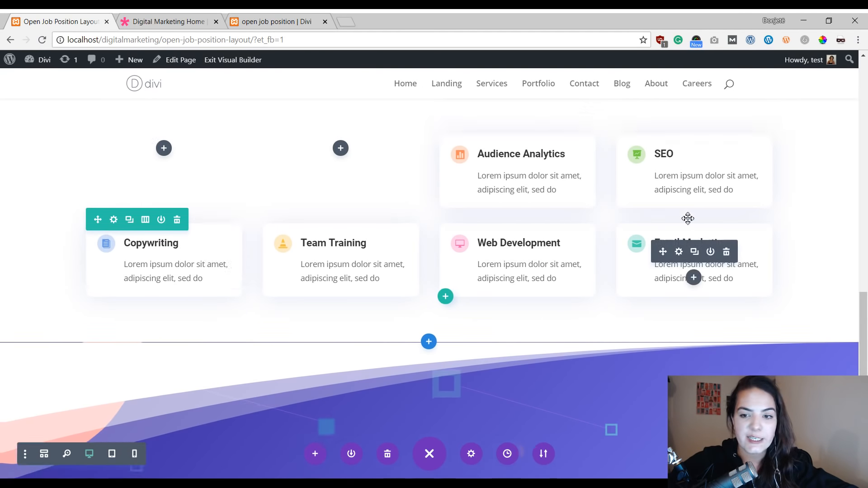
pyautogui.scroll(10, 708, 190)
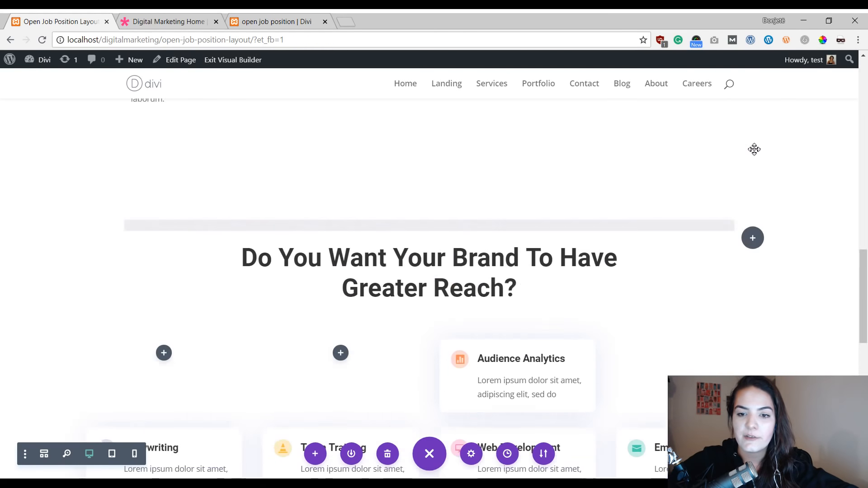
pyautogui.scroll(5, 732, 167)
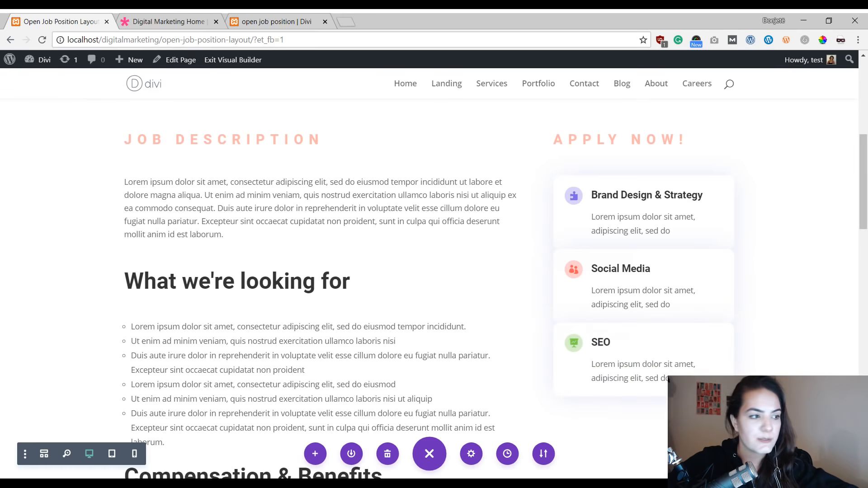
# Step: Move the Web Development blurb into the Apply Now column below the SEO blurb
pyautogui.scroll(-15, 640, 371)
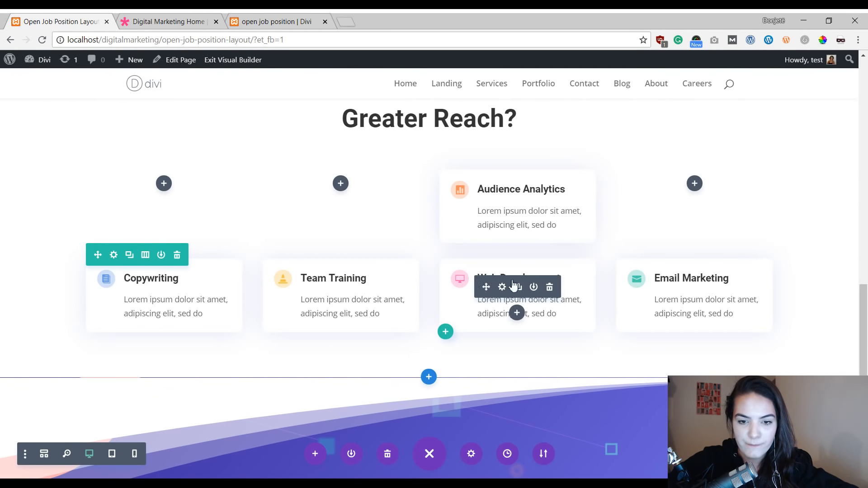
pyautogui.moveTo(486, 286); pyautogui.dragTo(639, 246)
pyautogui.scroll(10, 651, 210)
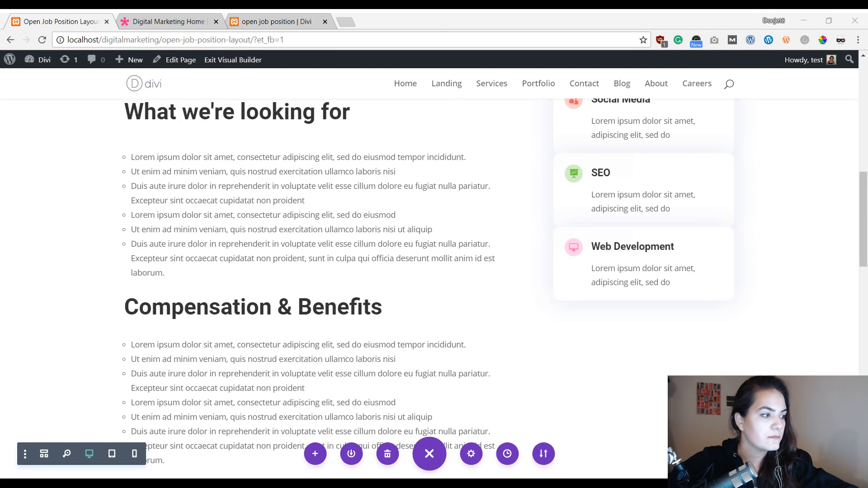
pyautogui.scroll(4, 707, 215)
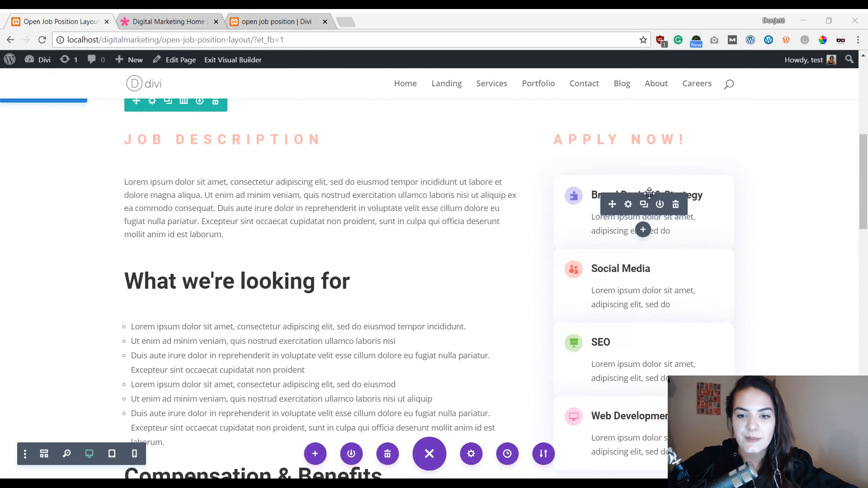
# Step: Open the Brand Design & Strategy blurb's spacing settings and start editing its bottom margin
pyautogui.click(629, 204)
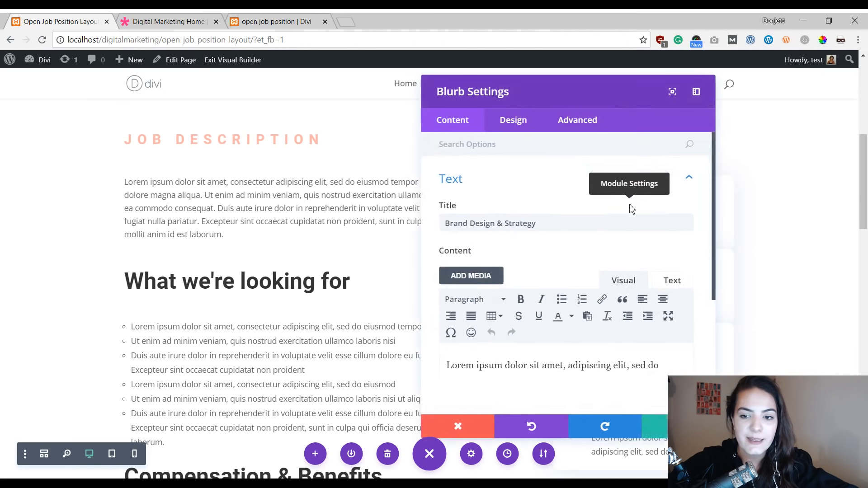
pyautogui.moveTo(527, 102); pyautogui.dragTo(198, 84)
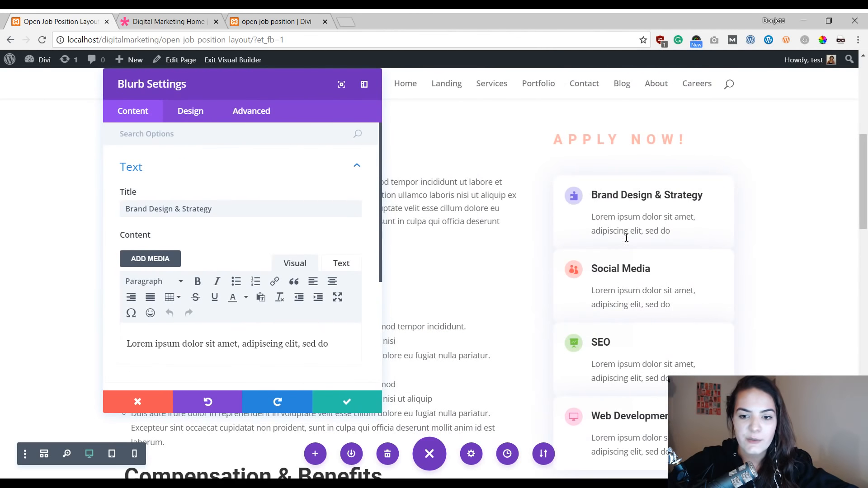
pyautogui.click(192, 114)
pyautogui.click(199, 339)
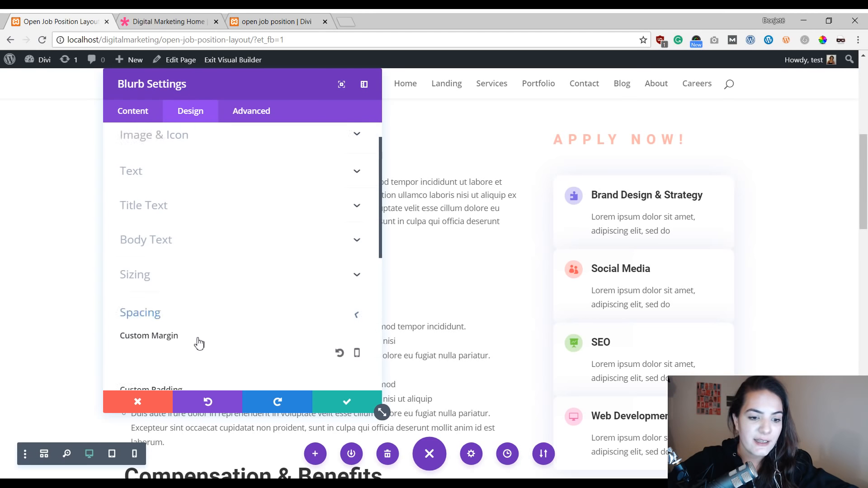
pyautogui.click(206, 185)
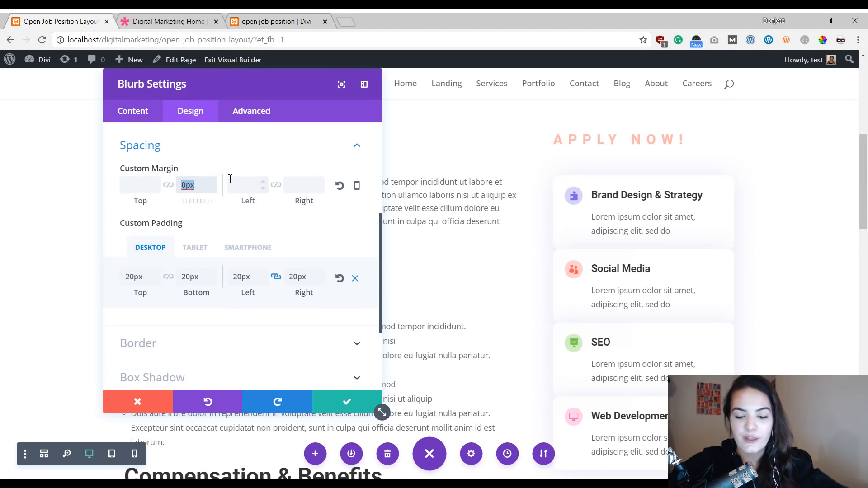
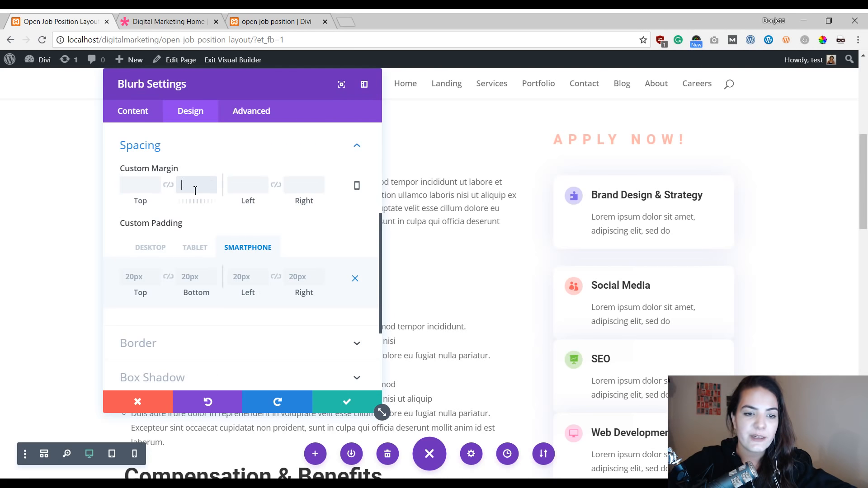
# Step: Save the emptied bottom margin on Brand Design & Strategy and clear the Social Media blurb's bottom margin as well
pyautogui.click(335, 402)
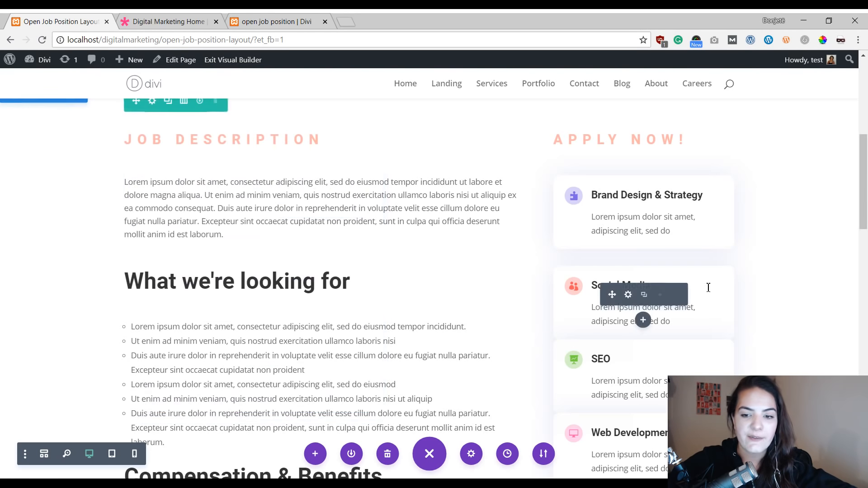
pyautogui.click(628, 295)
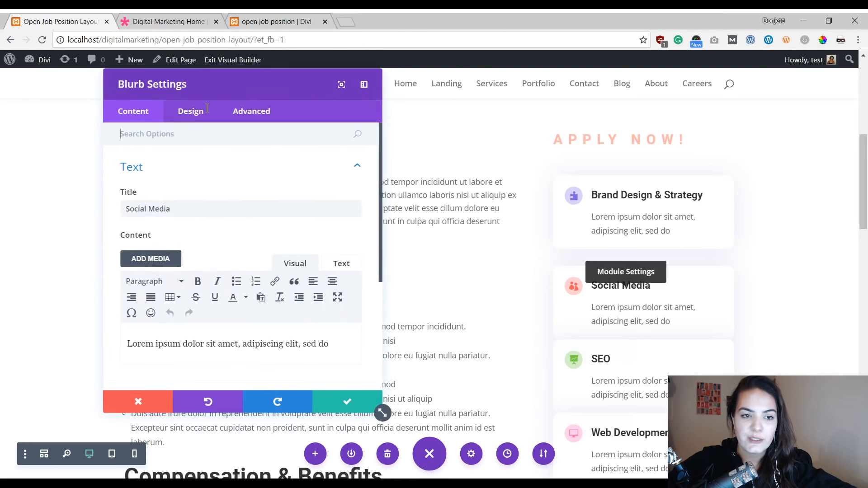
pyautogui.click(200, 341)
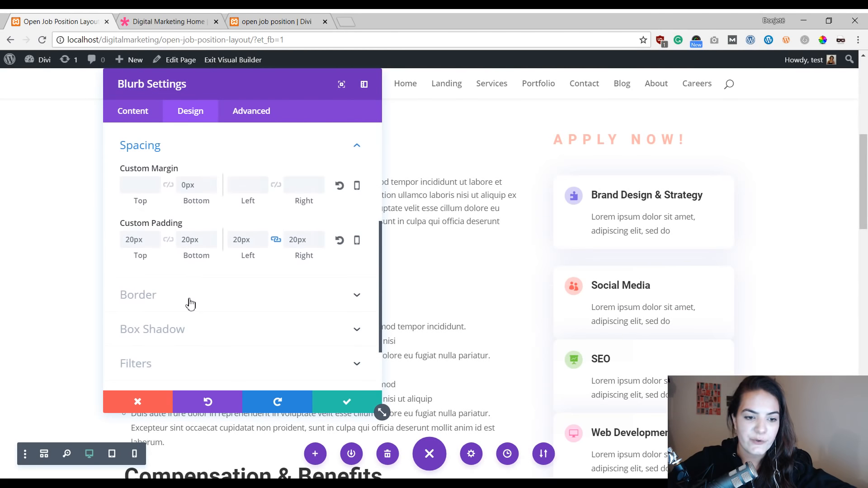
pyautogui.click(188, 184)
pyautogui.press('BackSpace')
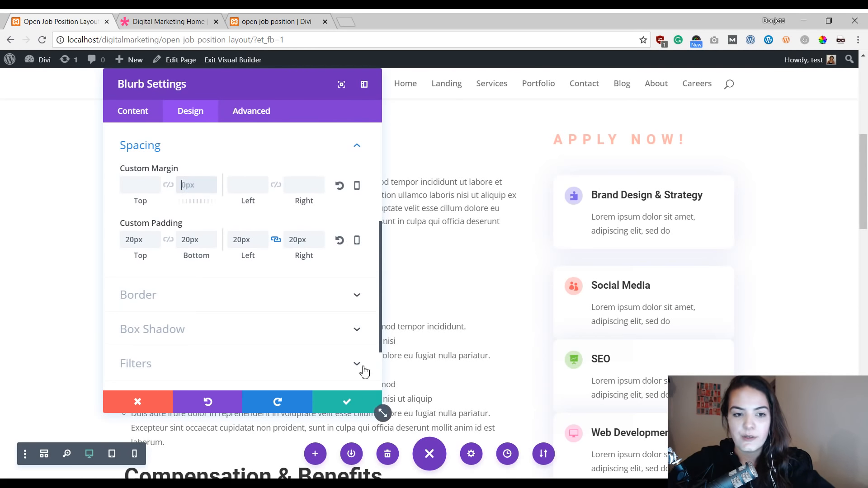
pyautogui.click(350, 402)
# Step: Clear the SEO blurb's bottom margin and save the blurb
pyautogui.scroll(-3, 669, 291)
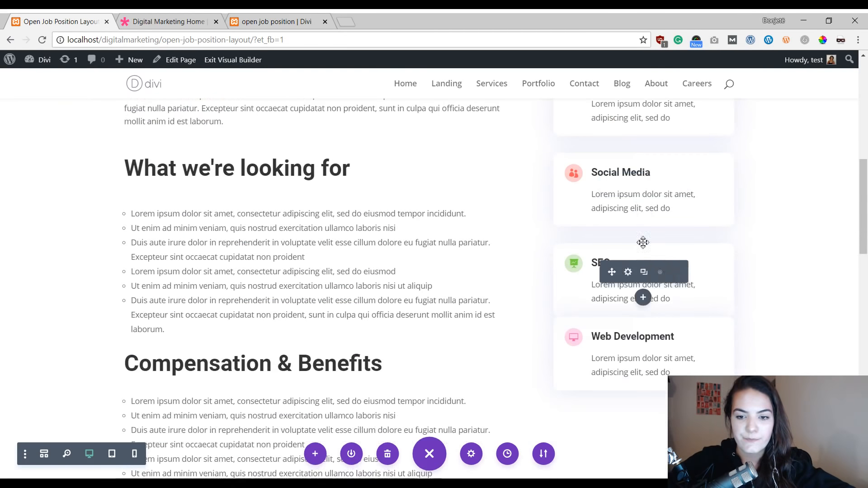
pyautogui.click(625, 271)
pyautogui.click(190, 111)
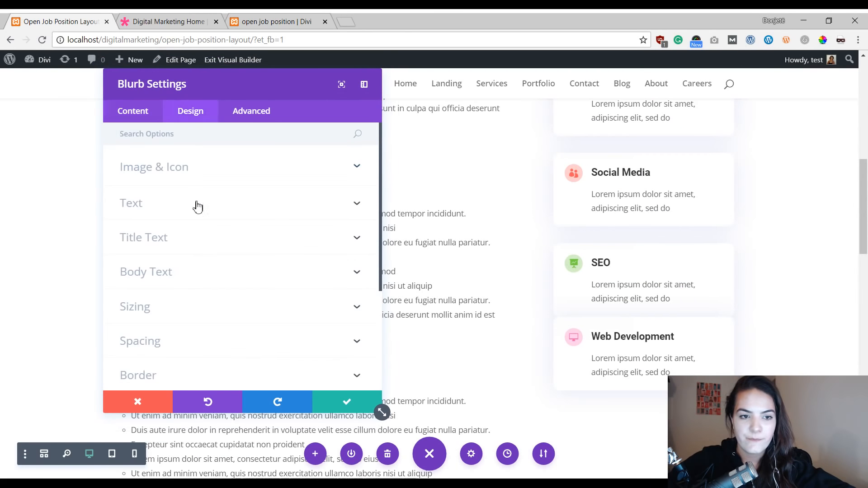
pyautogui.click(176, 339)
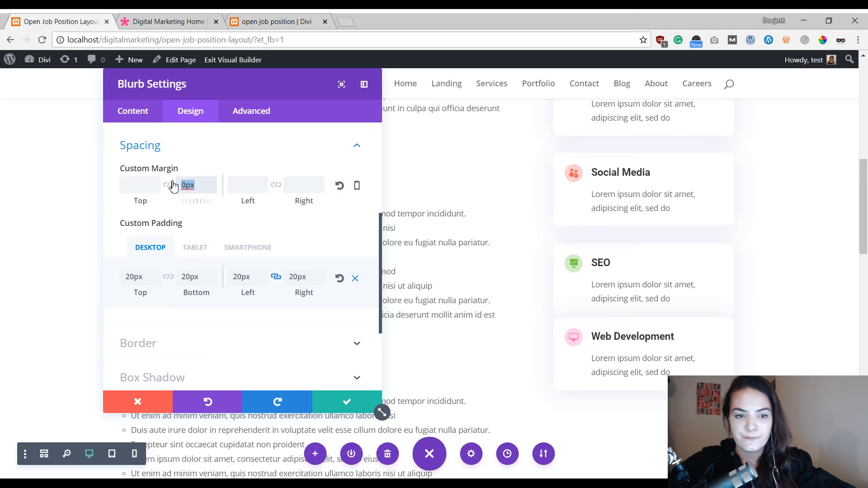
pyautogui.press('BackSpace')
pyautogui.click(347, 401)
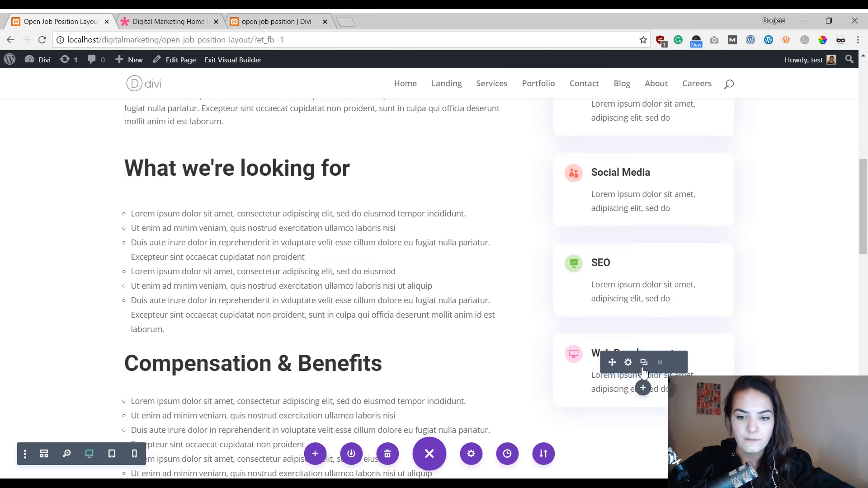
# Step: Clear the Web Development blurb's bottom margin and save the blurb
pyautogui.click(628, 362)
pyautogui.click(186, 113)
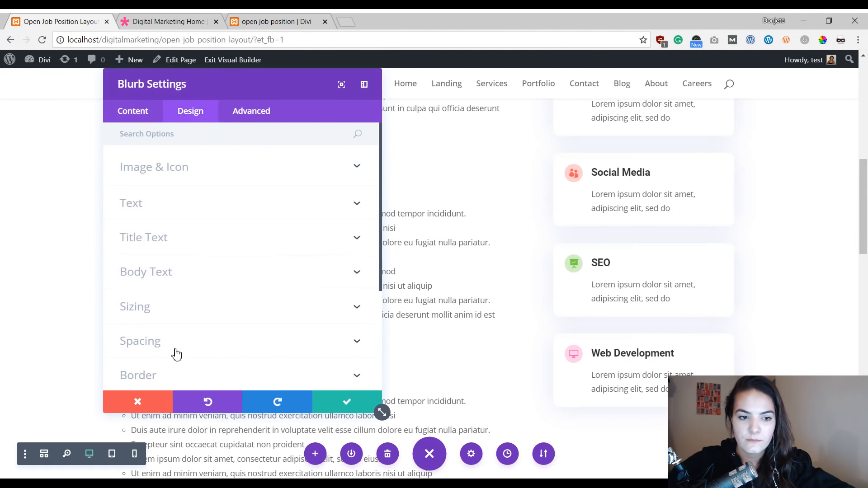
pyautogui.click(176, 354)
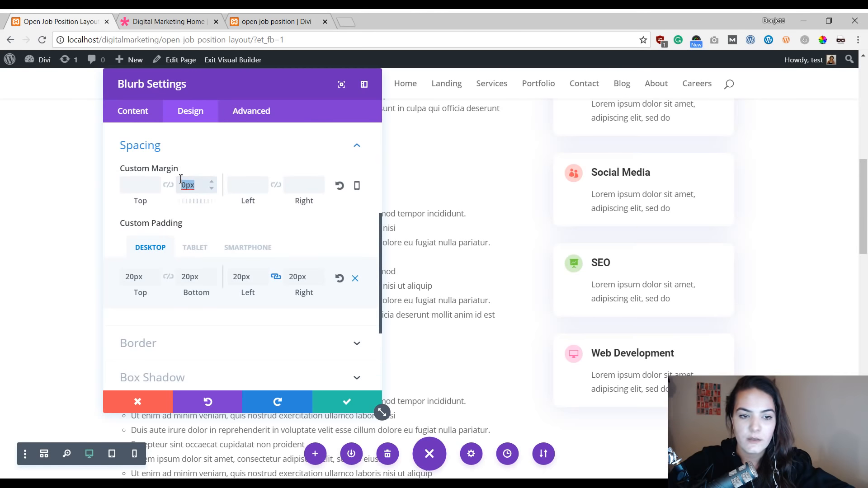
pyautogui.press('BackSpace')
pyautogui.click(347, 402)
# Step: Rename the Brand Design & Strategy blurb's title to Apply through email
pyautogui.moveTo(583, 279)
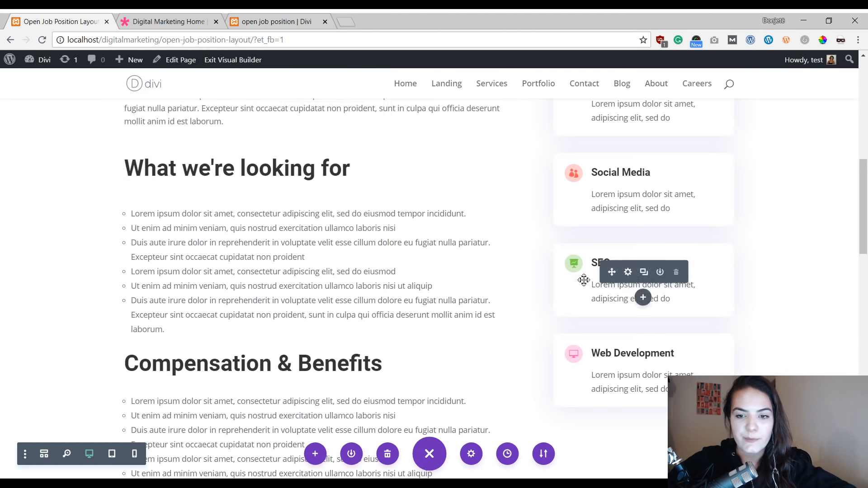
pyautogui.scroll(3, 597, 204)
pyautogui.scroll(-14, 602, 167)
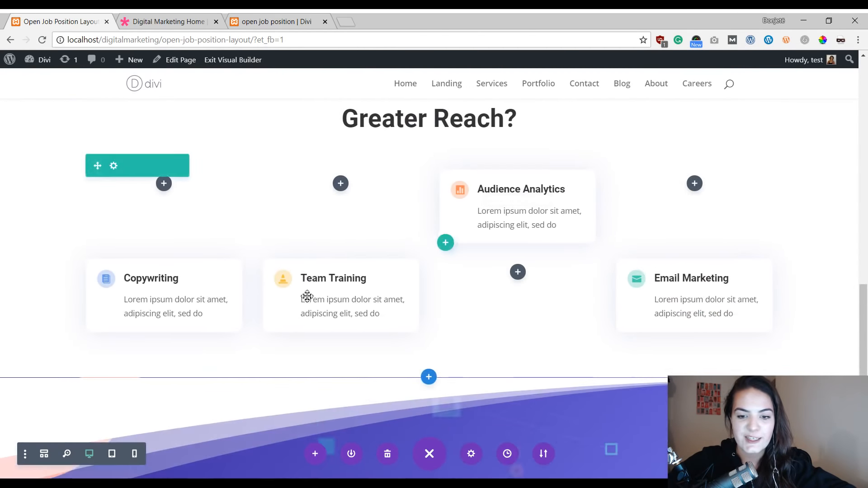
pyautogui.scroll(5, 497, 343)
pyautogui.scroll(-4, 500, 184)
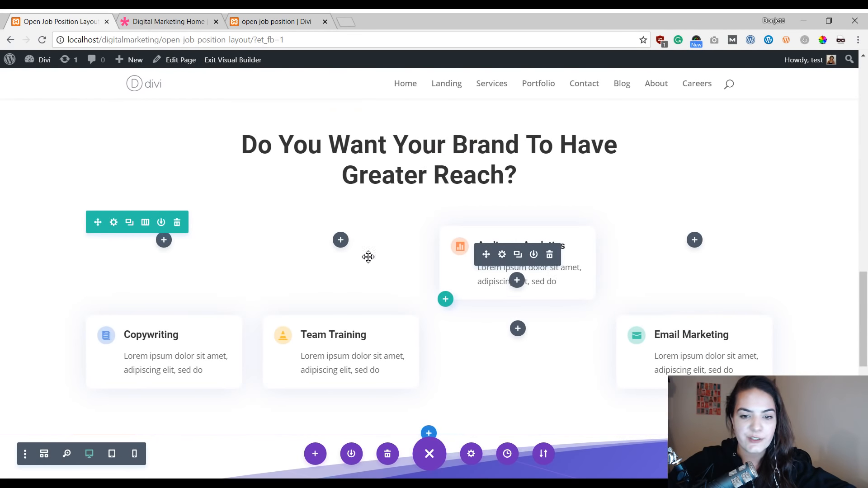
pyautogui.scroll(12, 707, 225)
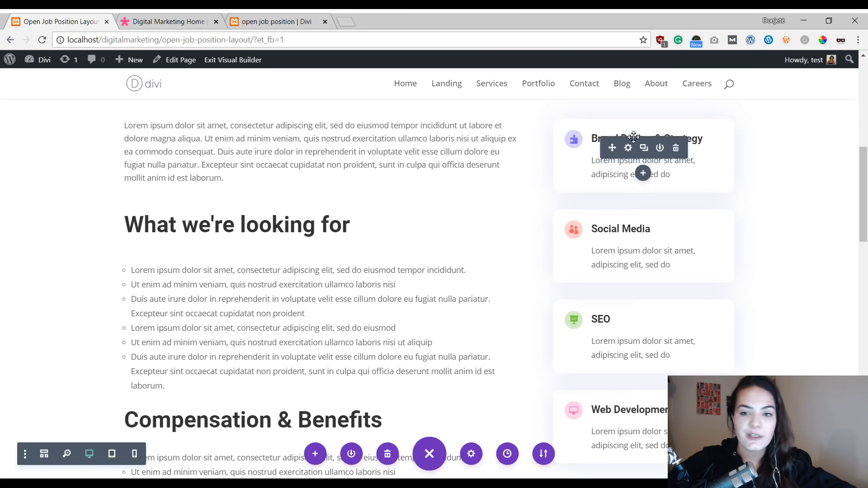
pyautogui.click(628, 146)
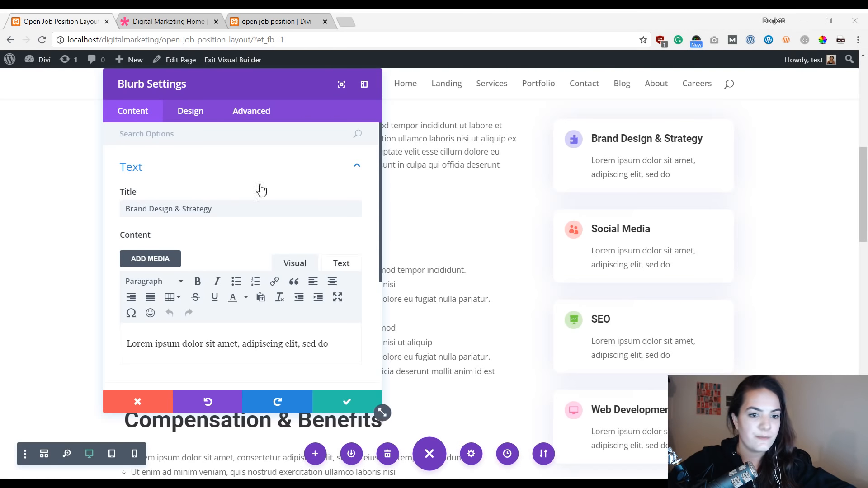
pyautogui.moveTo(244, 211); pyautogui.dragTo(102, 200)
pyautogui.write('Apply')
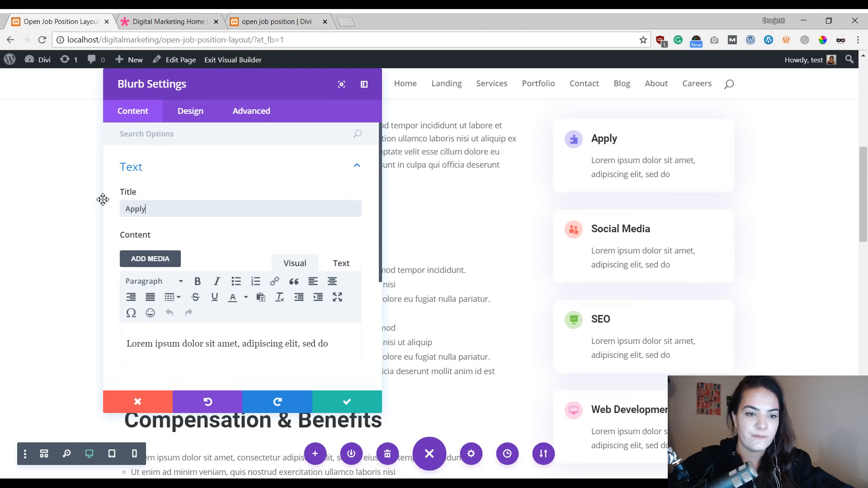
pyautogui.press('Down')
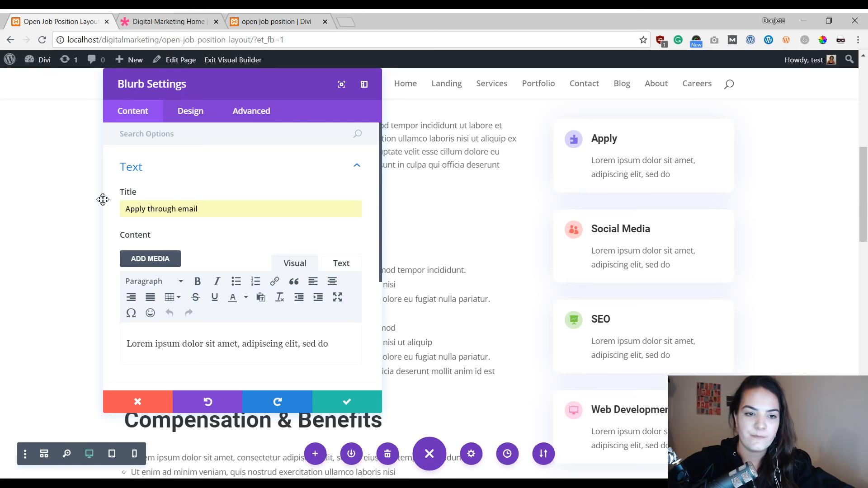
pyautogui.press('Return')
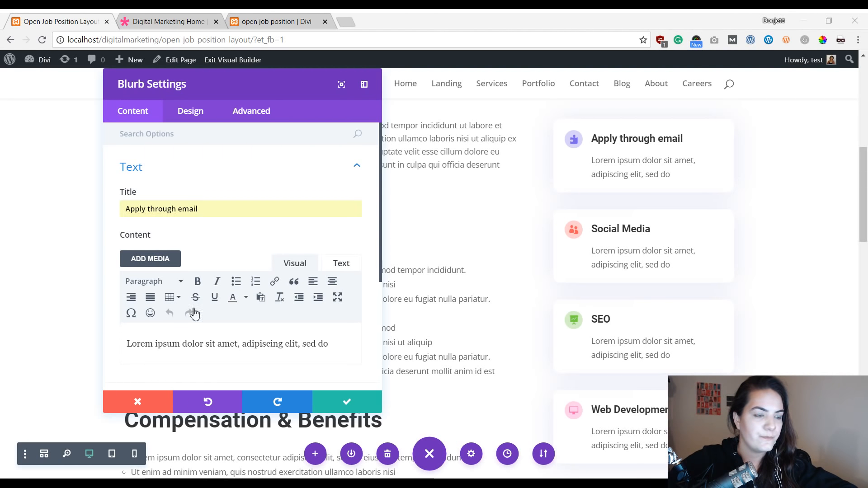
# Step: Replace the blurb's body text with the pasted application instructions asking for an email with introduction and resume
pyautogui.click(278, 341)
pyautogui.hotkey('ctrl', 'a')
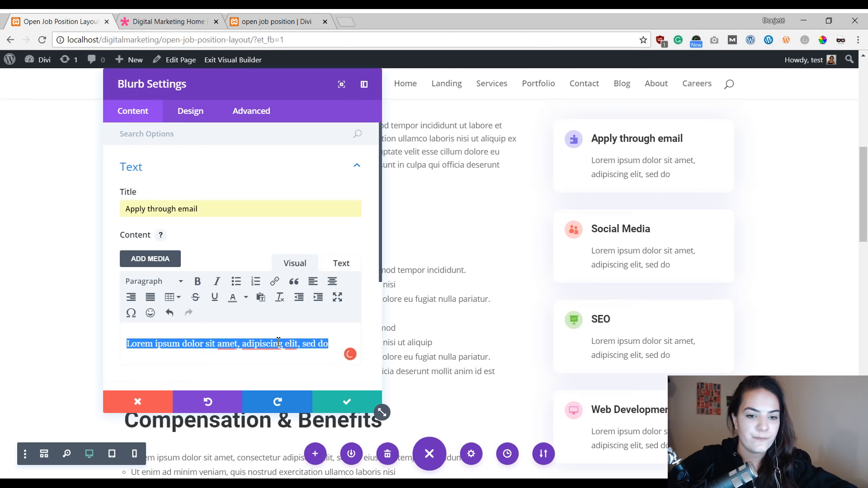
pyautogui.hotkey('ctrl', 'v')
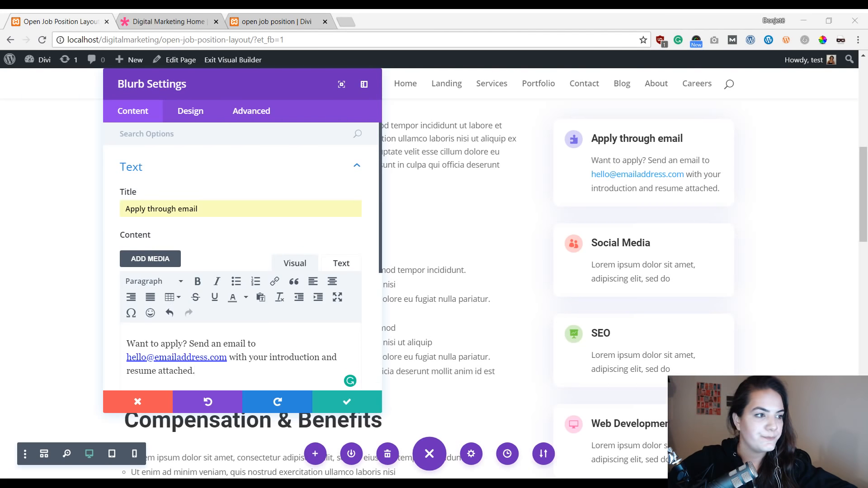
# Step: Change the Apply through email blurb's icon to the envelope icon and save the blurb
pyautogui.scroll(-5, 280, 303)
pyautogui.click(215, 269)
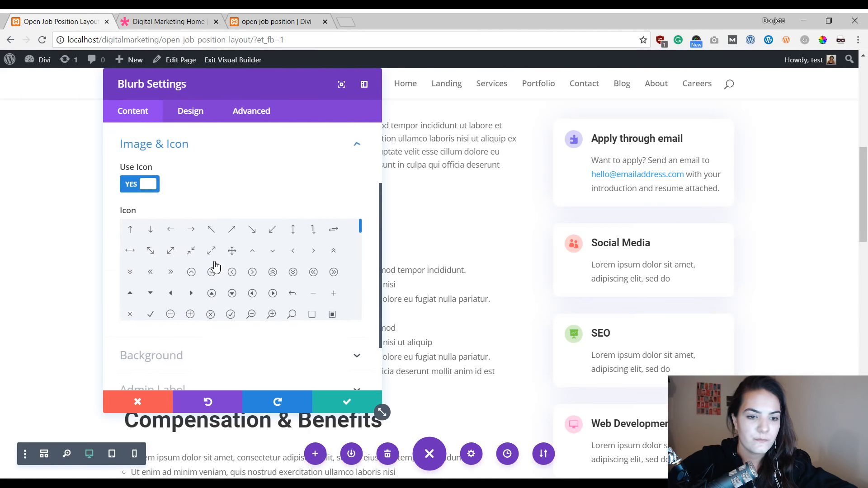
pyautogui.scroll(-5, 213, 266)
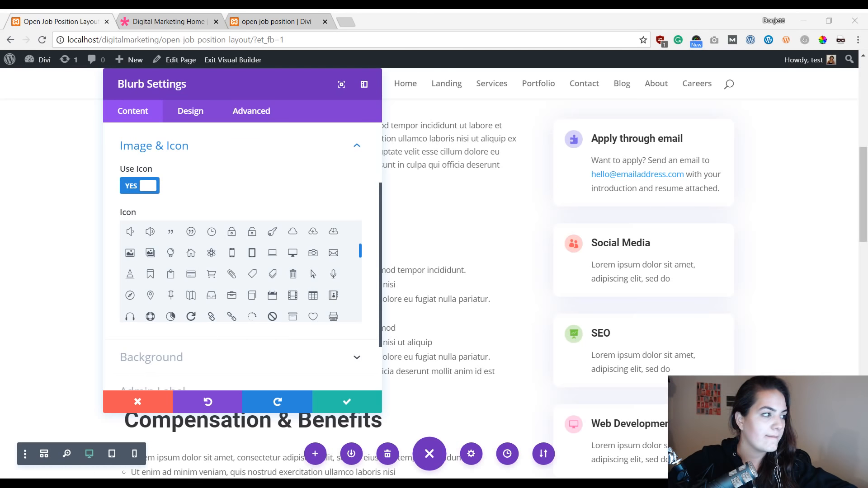
pyautogui.scroll(-5, 194, 282)
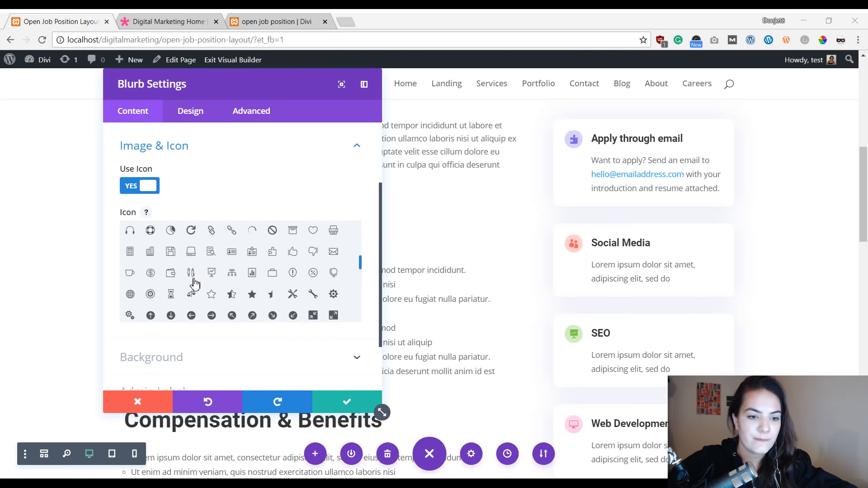
pyautogui.scroll(-10, 193, 283)
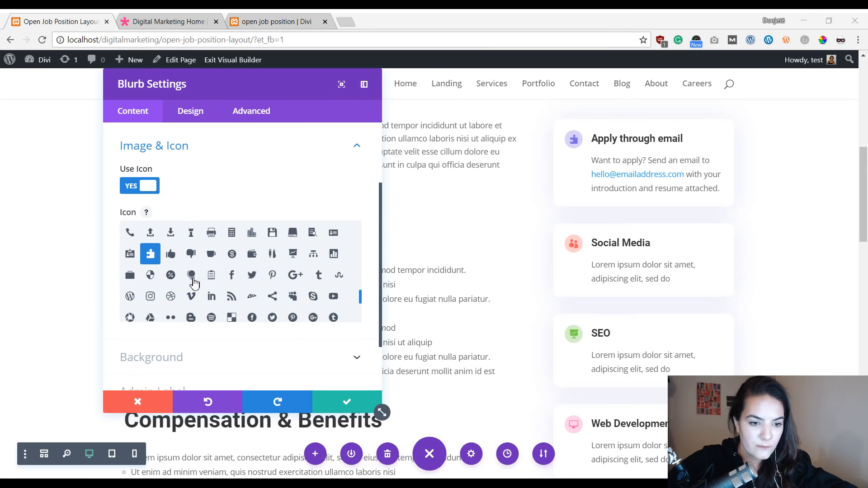
pyautogui.scroll(8, 184, 284)
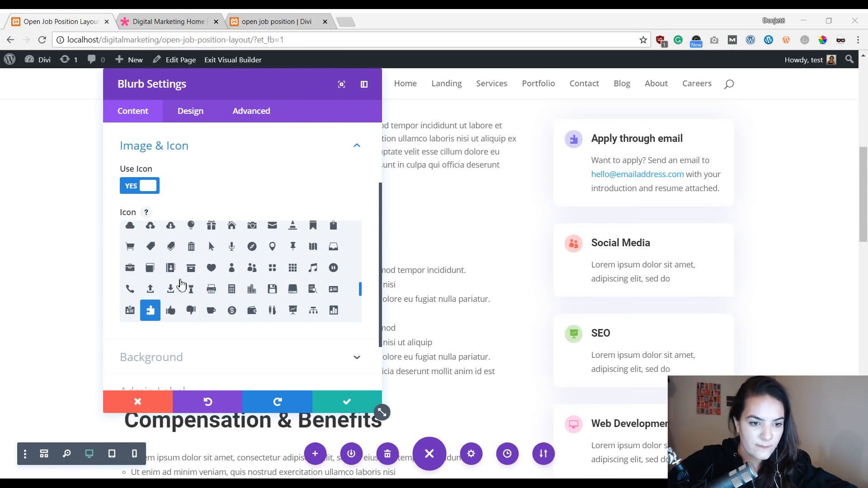
pyautogui.scroll(3, 135, 272)
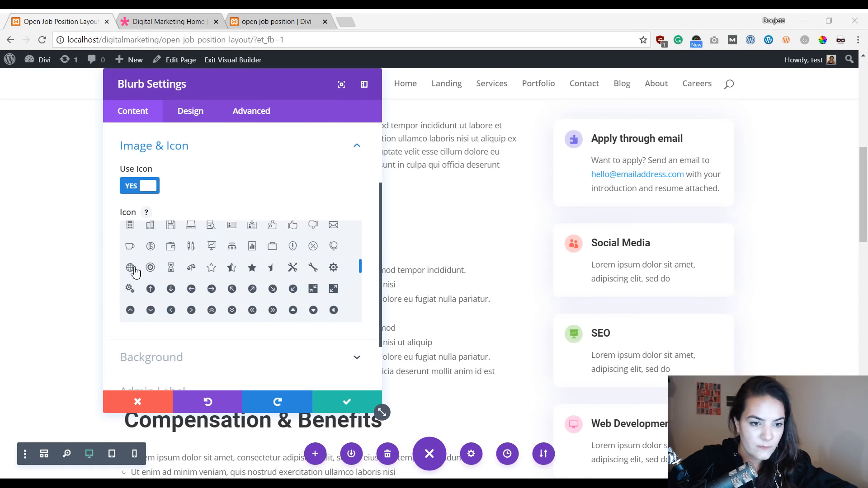
pyautogui.scroll(-8, 136, 272)
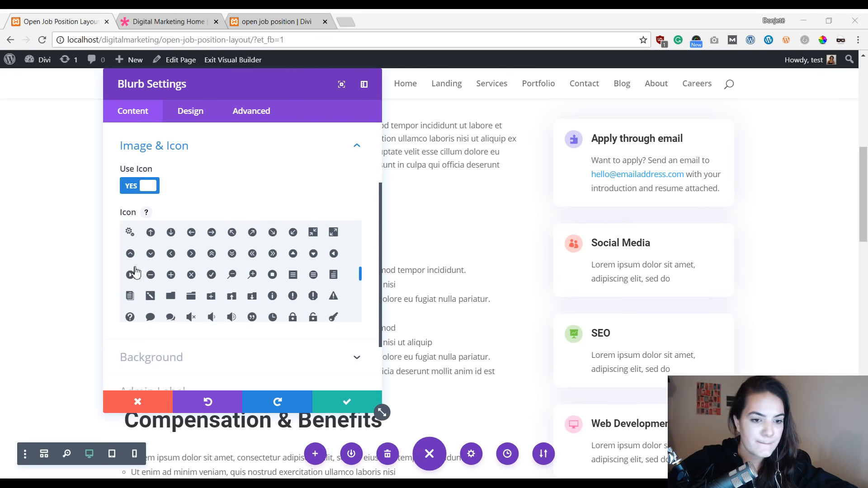
pyautogui.scroll(5, 136, 272)
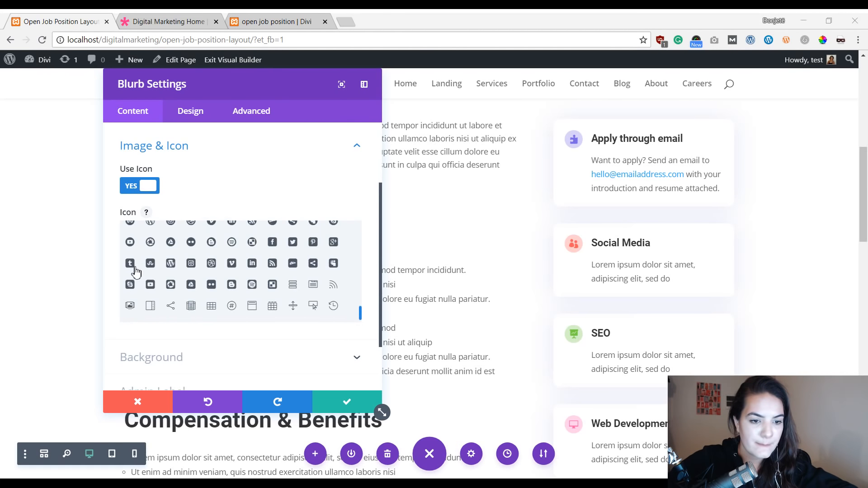
pyautogui.scroll(-3, 135, 272)
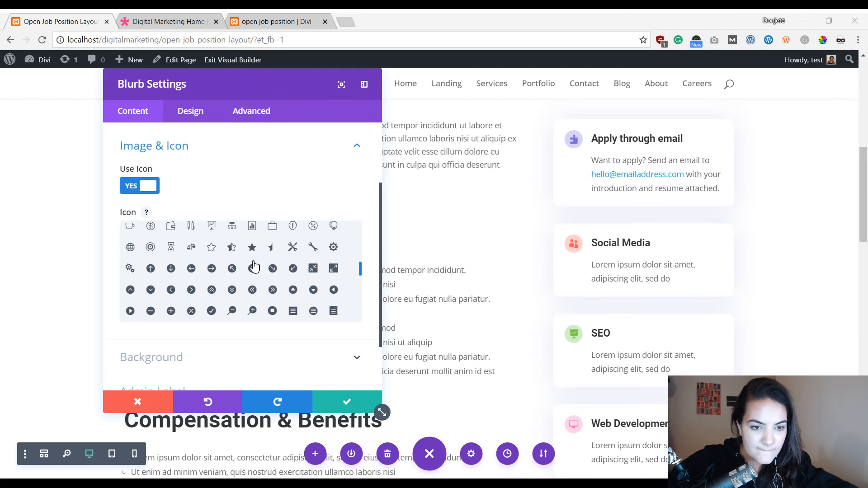
pyautogui.scroll(2, 169, 266)
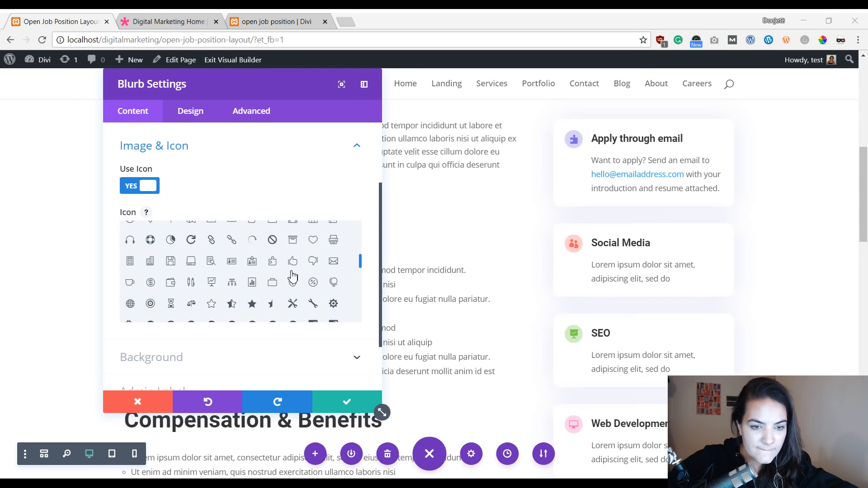
pyautogui.scroll(3, 298, 273)
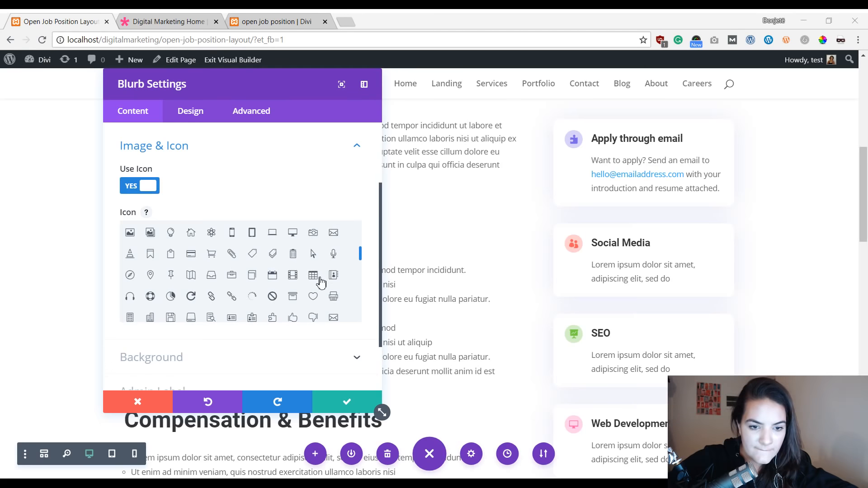
pyautogui.click(333, 232)
pyautogui.click(344, 400)
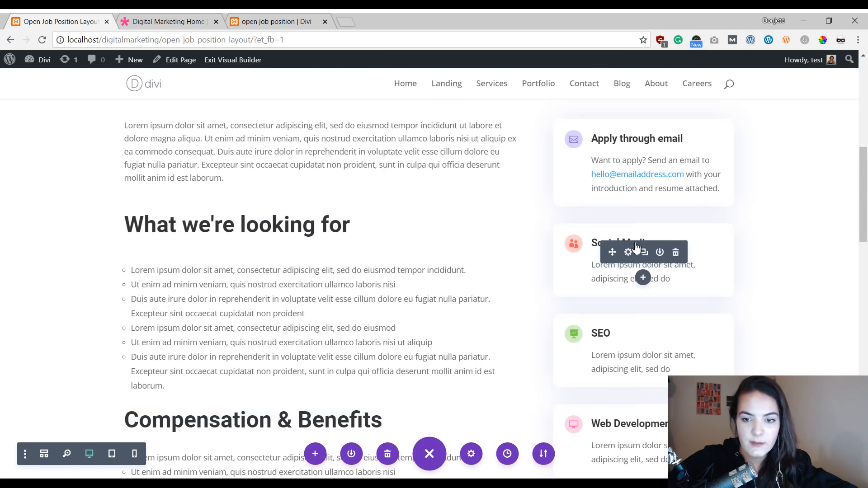
# Step: Rename the Social Media blurb's title to Deadline
pyautogui.click(632, 252)
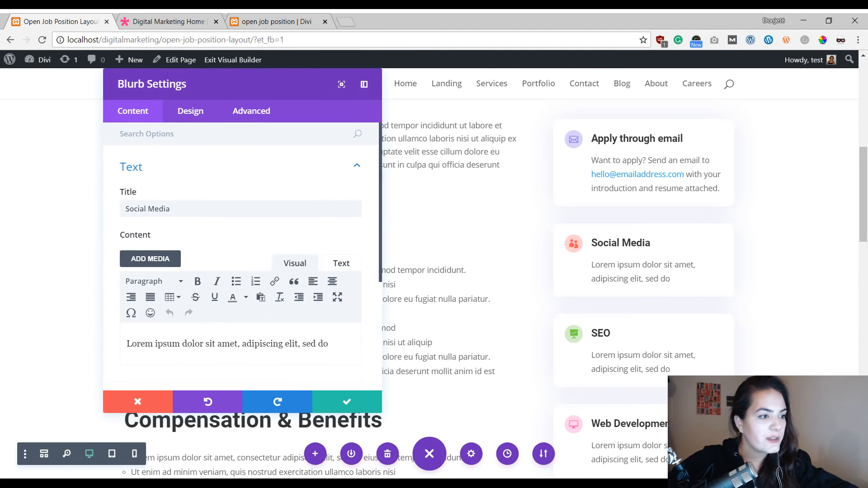
pyautogui.click(253, 207)
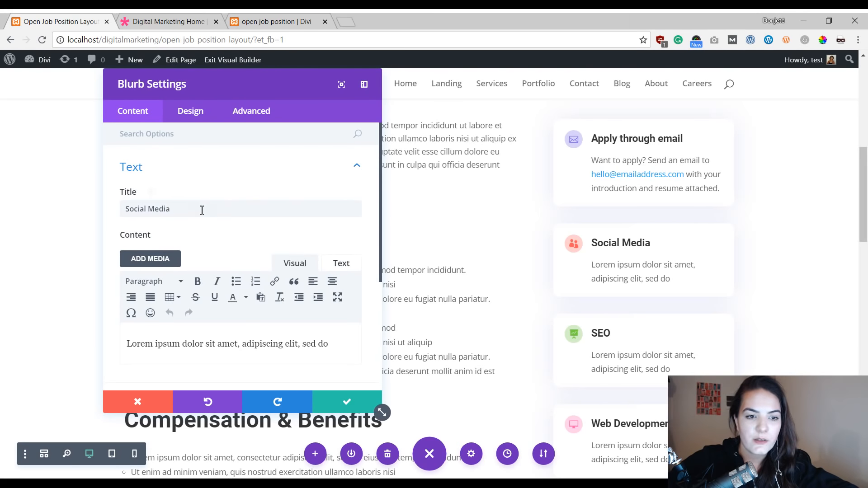
pyautogui.hotkey('ctrl', 'a')
pyautogui.write('Deadline')
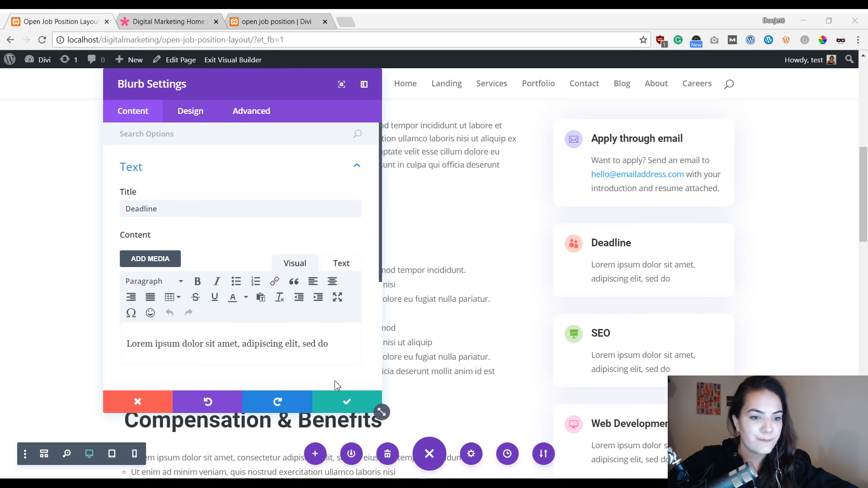
# Step: Replace the Deadline blurb's body text with the pasted note about the August 15th deadline and video call interview
pyautogui.tripleClick(244, 345)
pyautogui.write('This job application is open until August 15th. If selected, the next step will be a video call interview.')
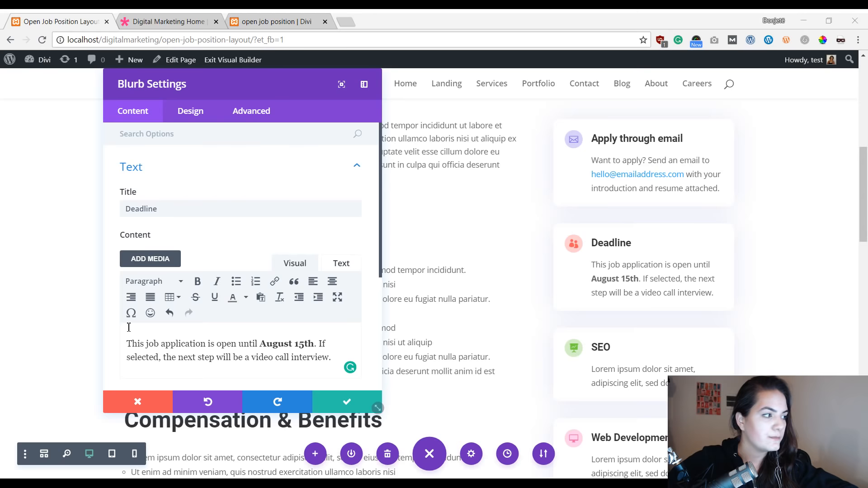
# Step: Change the Deadline blurb's icon to the partial circle icon and save the blurb
pyautogui.scroll(-5, 149, 307)
pyautogui.click(171, 254)
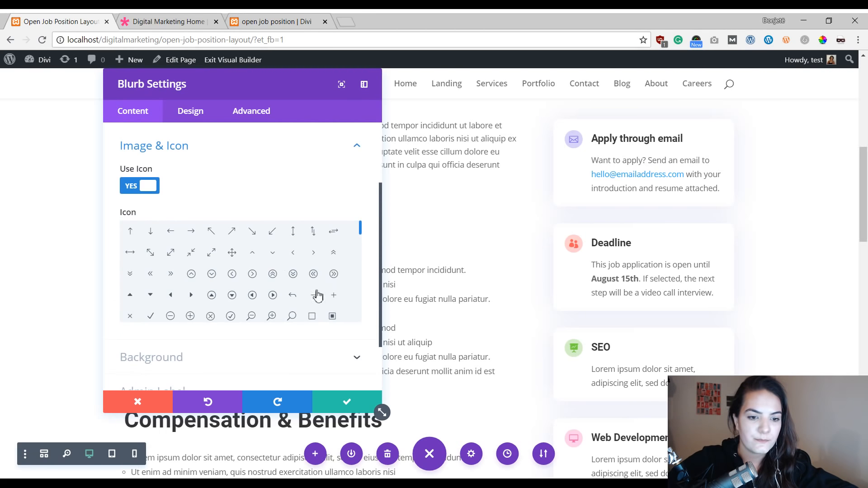
pyautogui.scroll(-5, 277, 255)
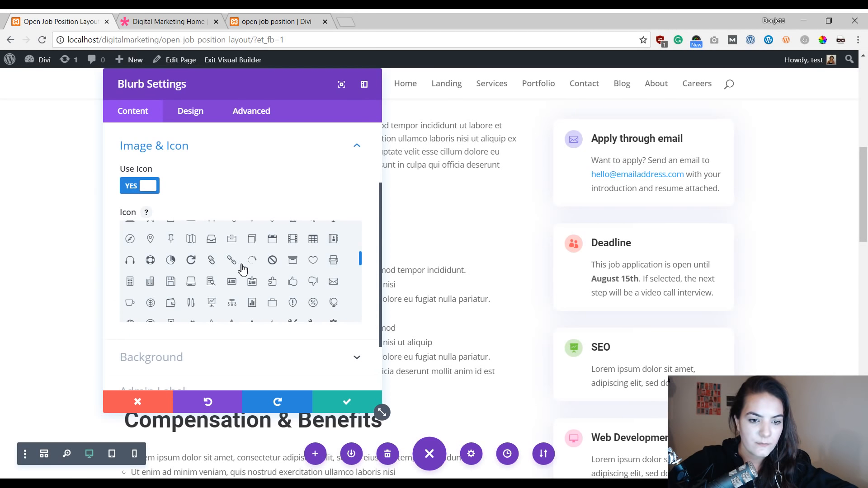
pyautogui.click(251, 261)
pyautogui.click(346, 402)
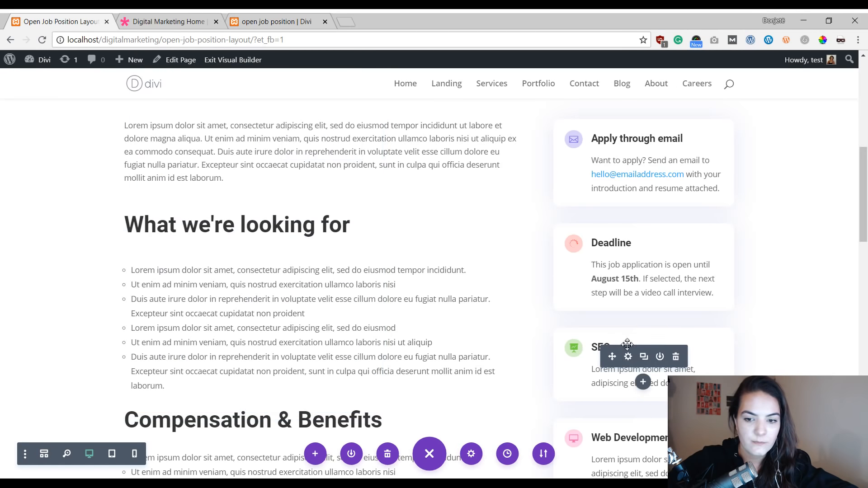
# Step: Open the SEO blurb's settings and rename its title to Location
pyautogui.click(628, 357)
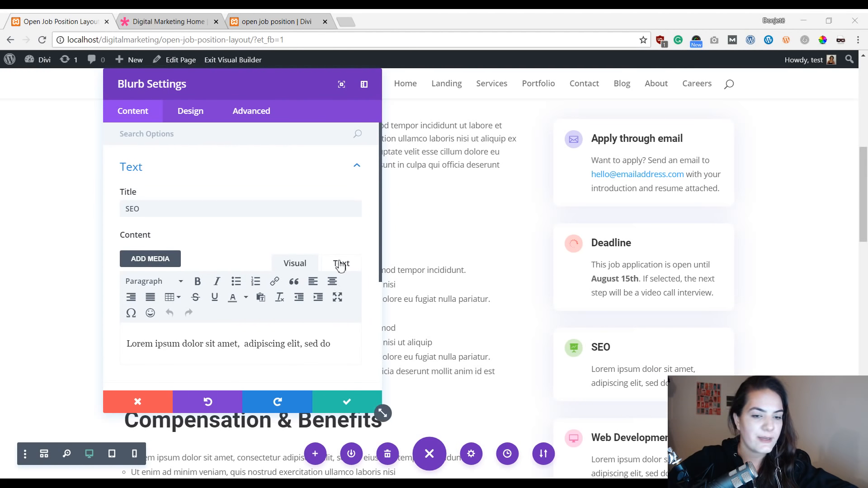
pyautogui.click(226, 208)
pyautogui.hotkey('ctrl', 'a')
pyautogui.write('Location')
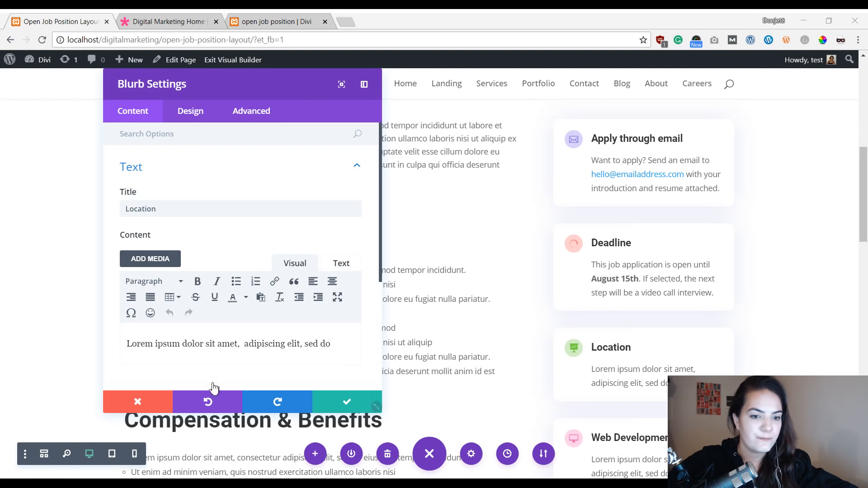
# Step: Replace the Location blurb's body text with the pasted note about working from home and monthly San Francisco visits
pyautogui.click(223, 354)
pyautogui.hotkey('ctrl', 'a')
pyautogui.write('If selected, you will be working from home and expected to travel to our headquarters in San Francisco once a month.')
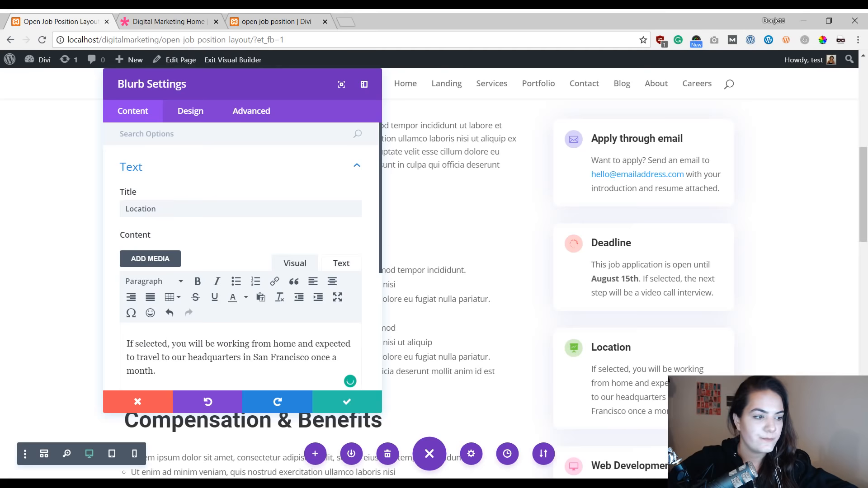
# Step: Change the Location blurb's icon to the pushpin icon and save the blurb
pyautogui.scroll(-5, 231, 311)
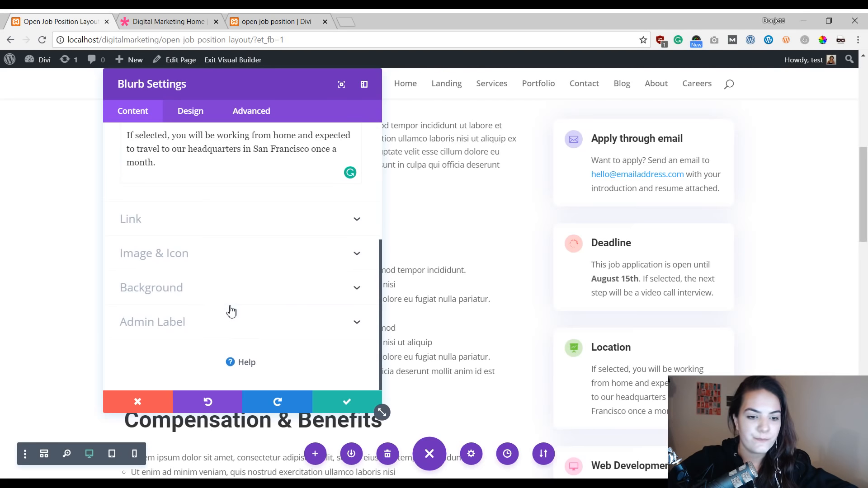
pyautogui.click(223, 256)
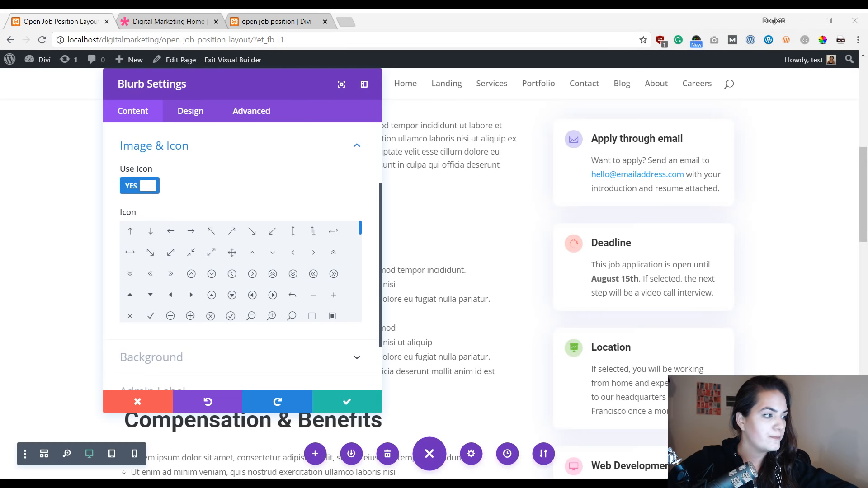
pyautogui.scroll(-5, 228, 256)
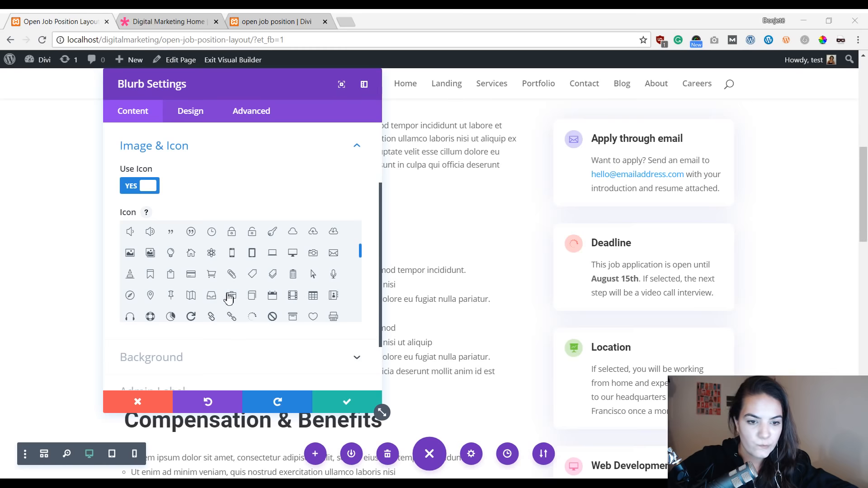
pyautogui.click(170, 295)
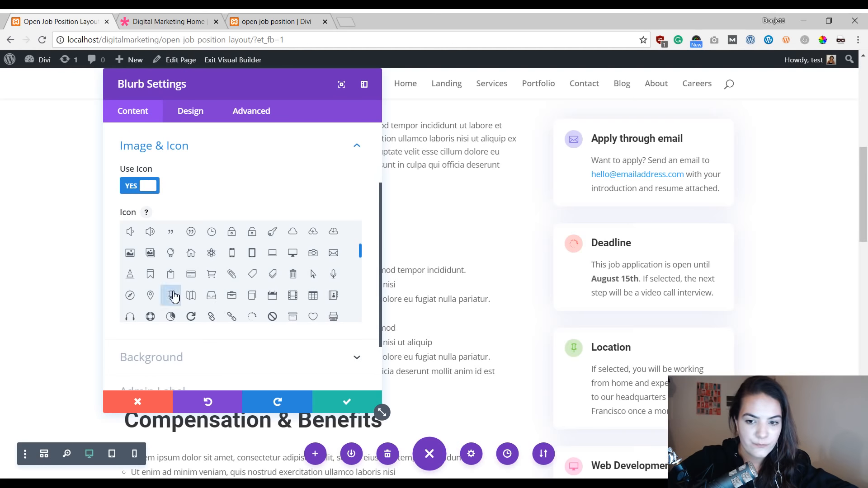
pyautogui.click(340, 403)
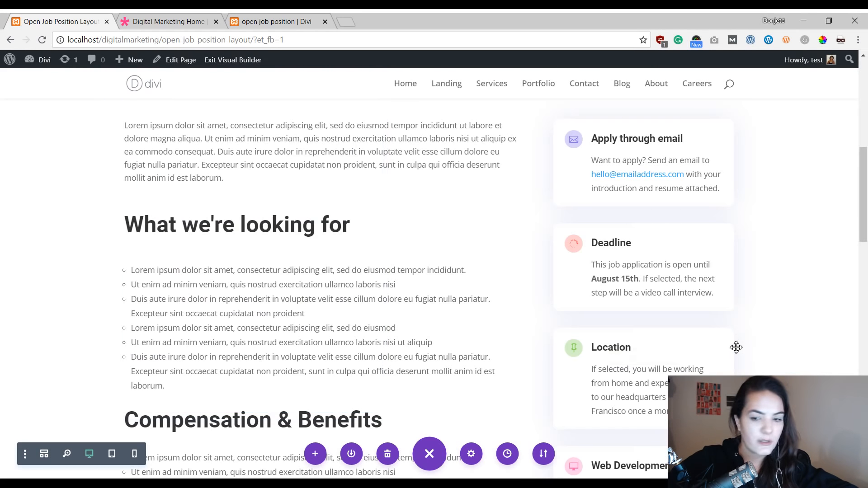
# Step: Open the Web Development blurb's settings and rename its title to Availability
pyautogui.scroll(-6, 737, 347)
pyautogui.click(636, 197)
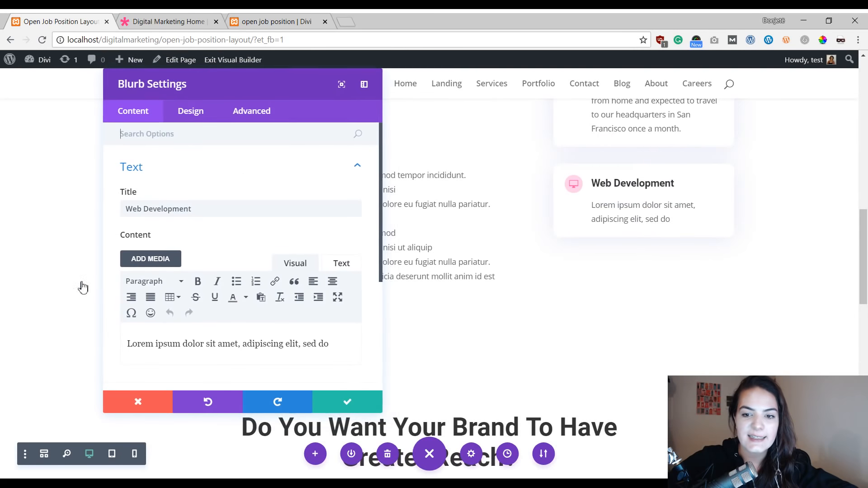
pyautogui.hotkey('alt', 'Tab')
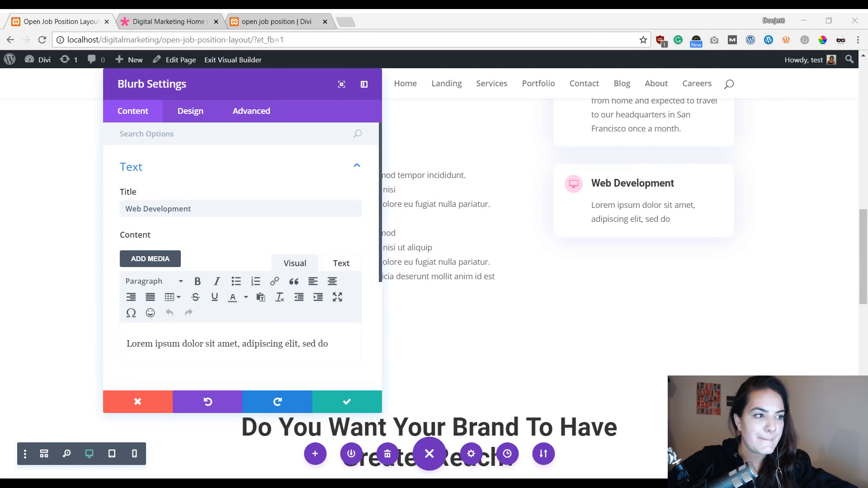
pyautogui.click(257, 209)
pyautogui.hotkey('ctrl', 'a')
pyautogui.write('Availability')
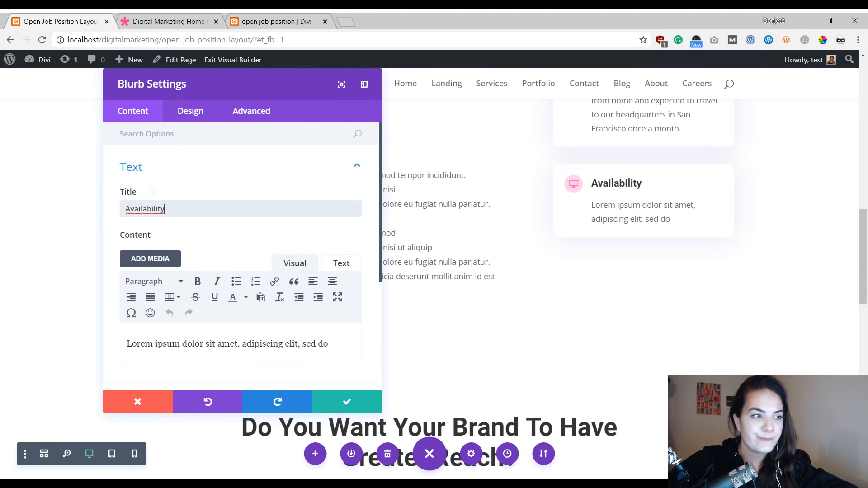
# Step: Replace the Availability blurb's body text with the pasted full-time, 40 hours over 5 days description
pyautogui.hotkey('alt', 'Tab')
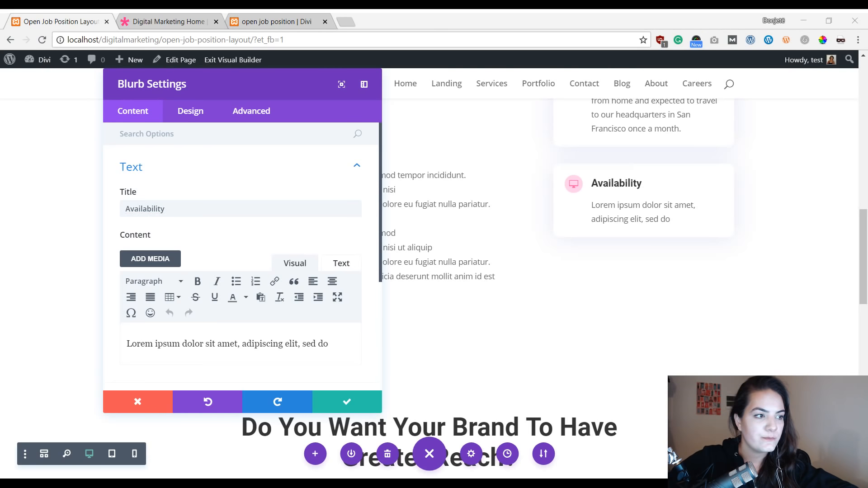
pyautogui.click(190, 351)
pyautogui.hotkey('ctrl', 'a')
pyautogui.write("This is a fulltime position. You're required to work 40 hours spread over 5 days a week.")
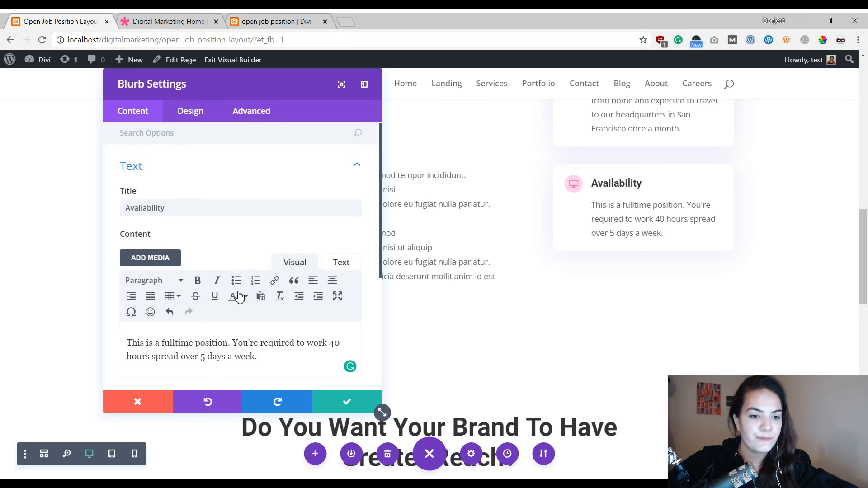
# Step: Change the Availability blurb's icon to the checkmark circle icon and save the blurb
pyautogui.scroll(-4, 202, 286)
pyautogui.click(213, 268)
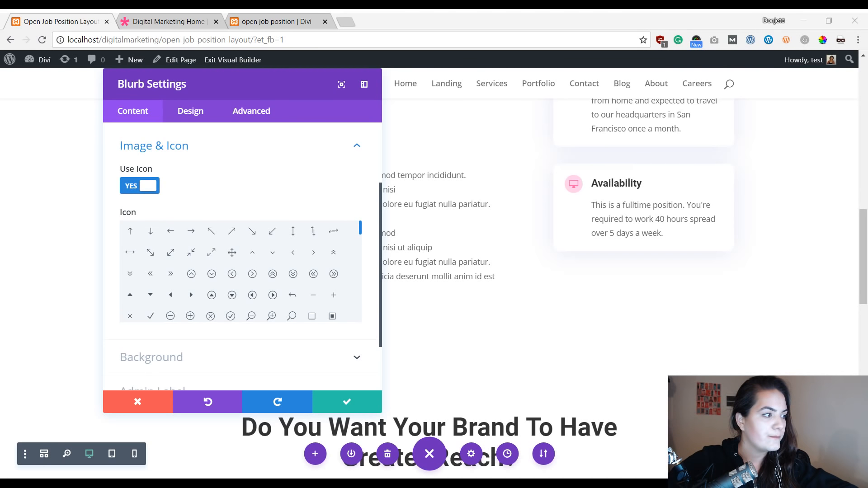
pyautogui.click(230, 316)
pyautogui.click(335, 402)
# Step: Scroll through the page to review the customized hero and job description sections
pyautogui.scroll(15, 417, 365)
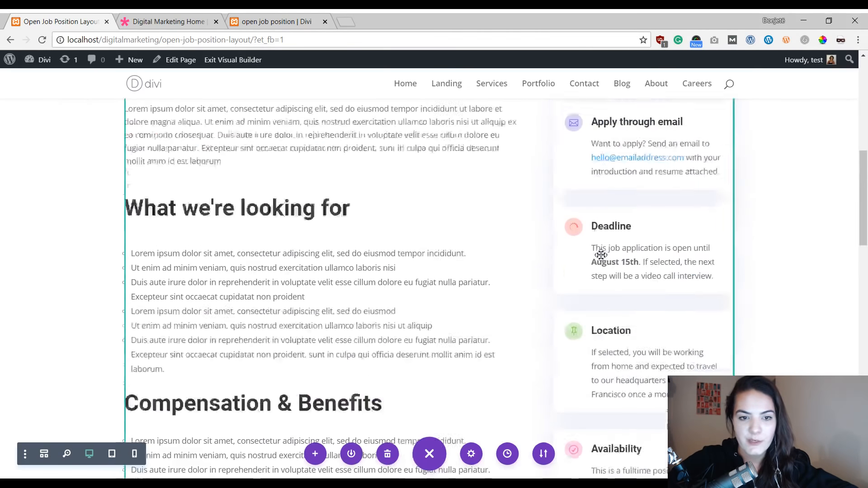
pyautogui.scroll(-15, 513, 223)
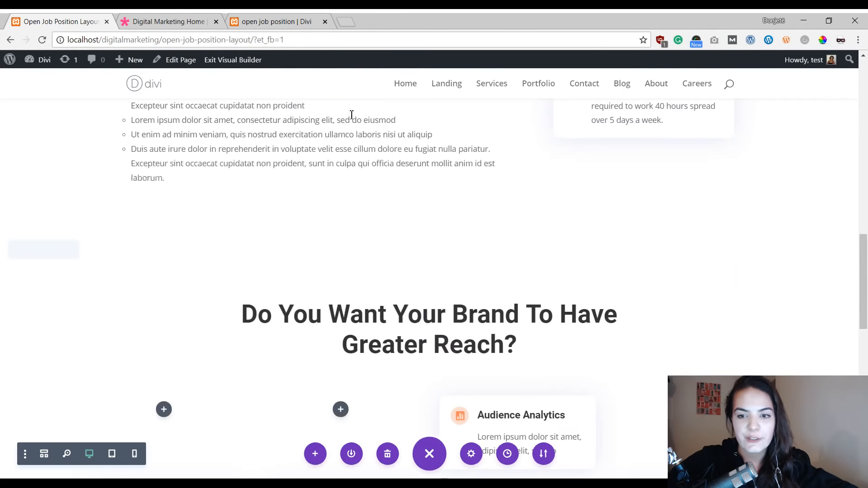
pyautogui.scroll(6, 588, 312)
pyautogui.scroll(5, 303, 226)
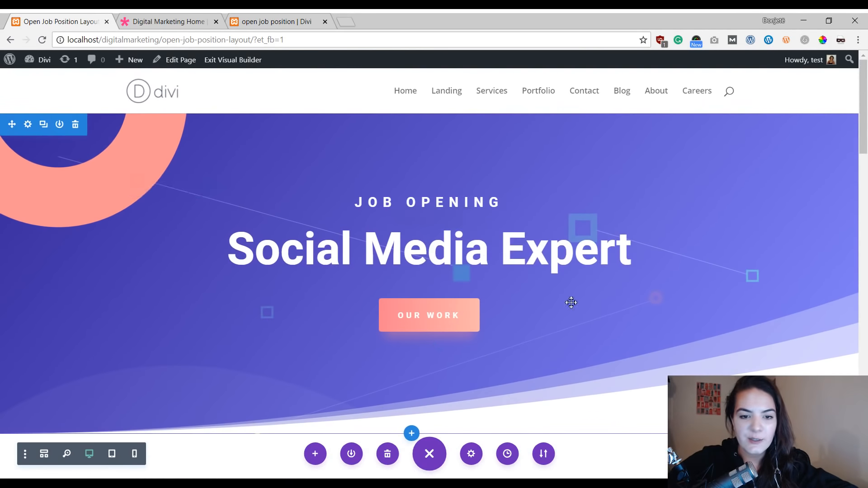
pyautogui.scroll(-2, 331, 202)
pyautogui.scroll(-1, 331, 202)
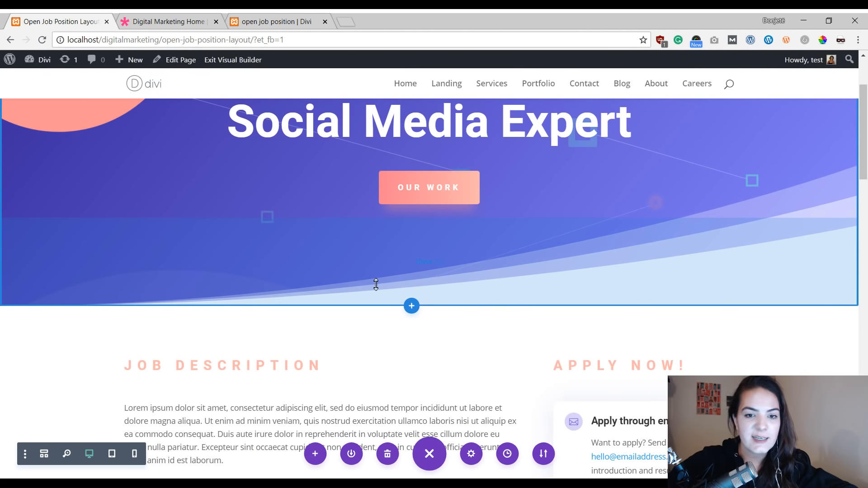
pyautogui.scroll(-2, 545, 341)
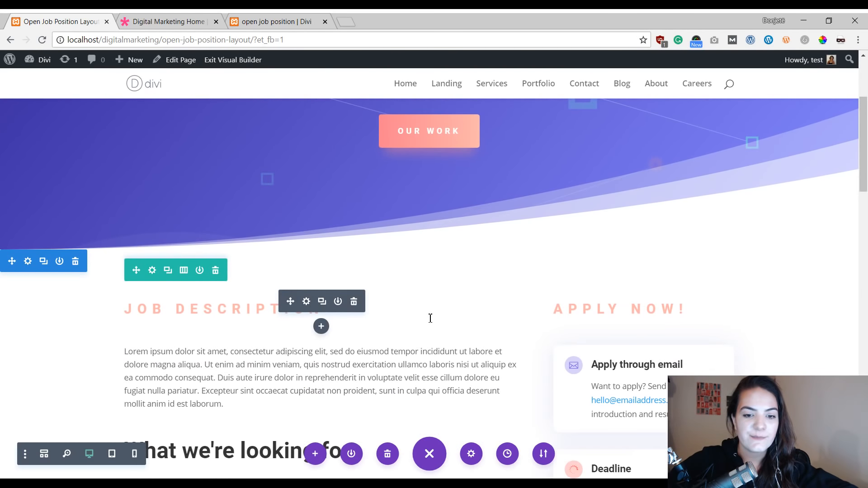
pyautogui.scroll(-10, 430, 247)
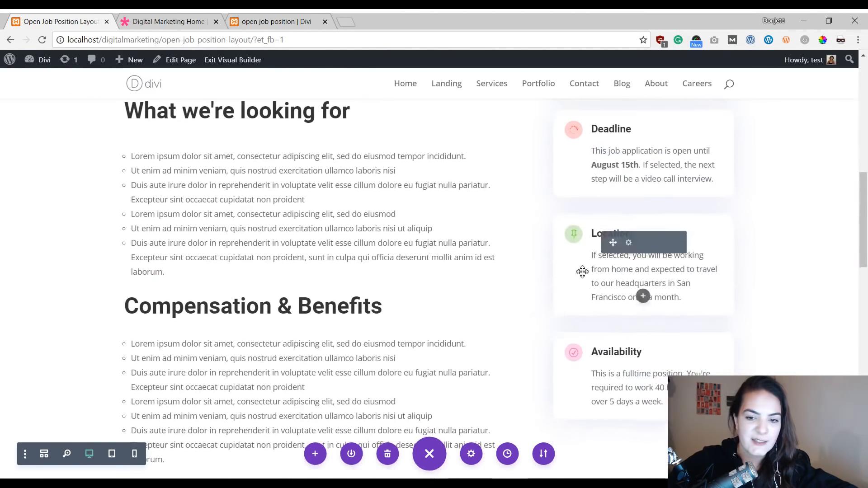
pyautogui.scroll(10, 422, 209)
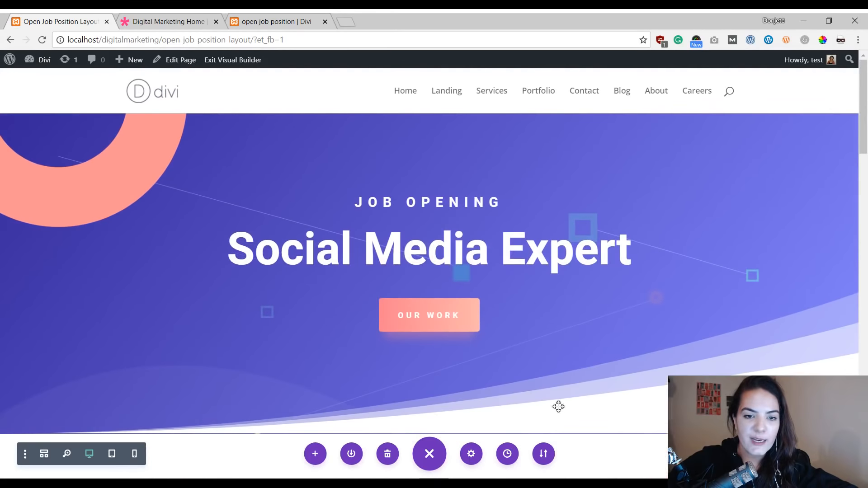
pyautogui.scroll(-5, 507, 317)
pyautogui.scroll(-6, 454, 241)
pyautogui.scroll(-3, 454, 241)
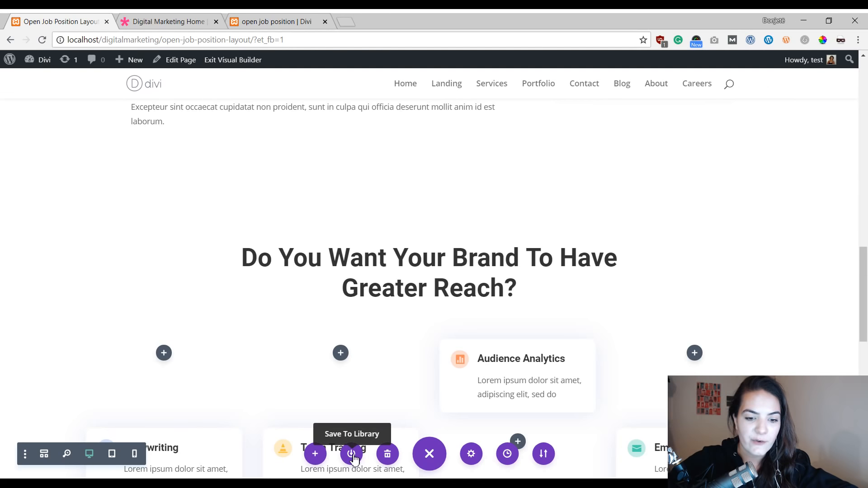
# Step: Save the current page to the Divi Library as a layout named open job position
pyautogui.click(352, 456)
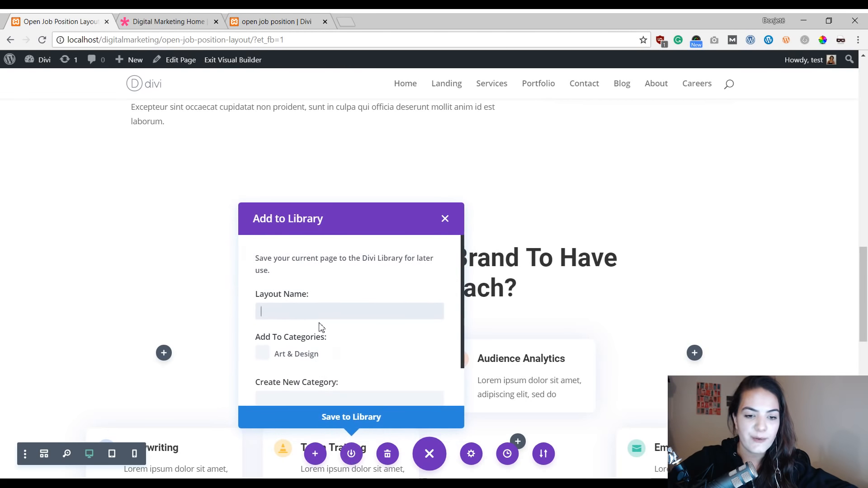
pyautogui.write('open job position')
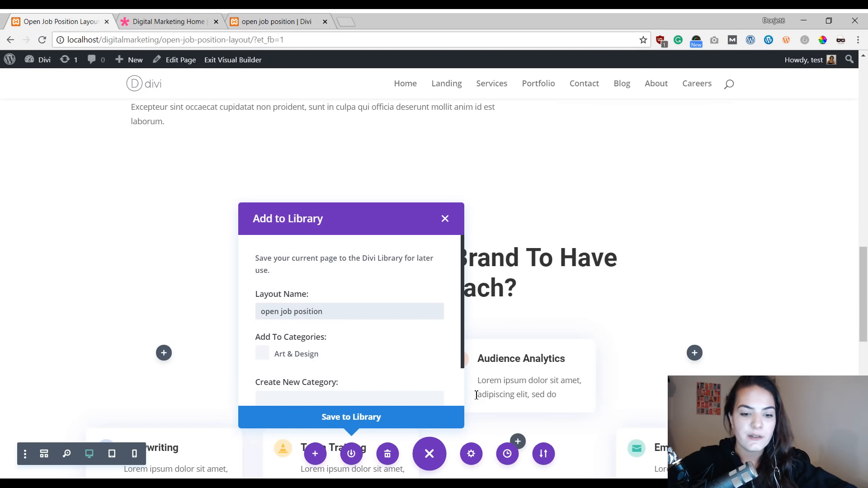
pyautogui.click(406, 419)
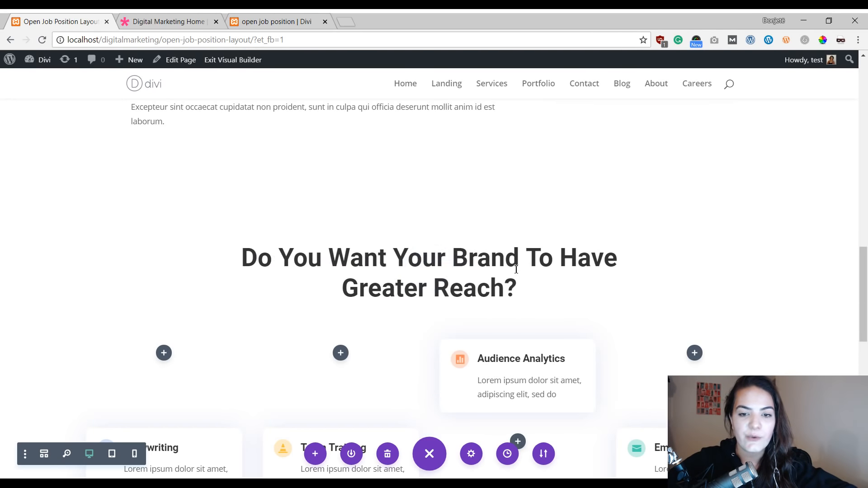
# Step: Delete the Do You Want Your Brand To Have Greater Reach? section
pyautogui.scroll(4, 515, 268)
pyautogui.scroll(-4, 516, 267)
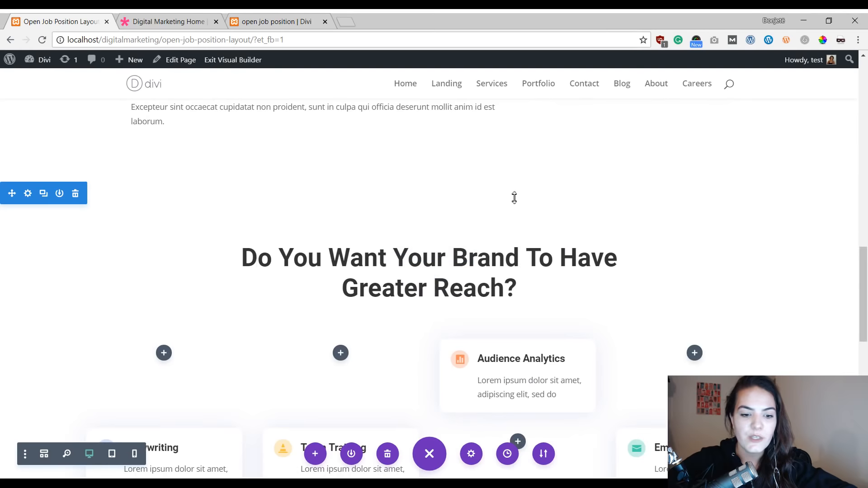
pyautogui.scroll(6, 514, 295)
pyautogui.scroll(-6, 514, 295)
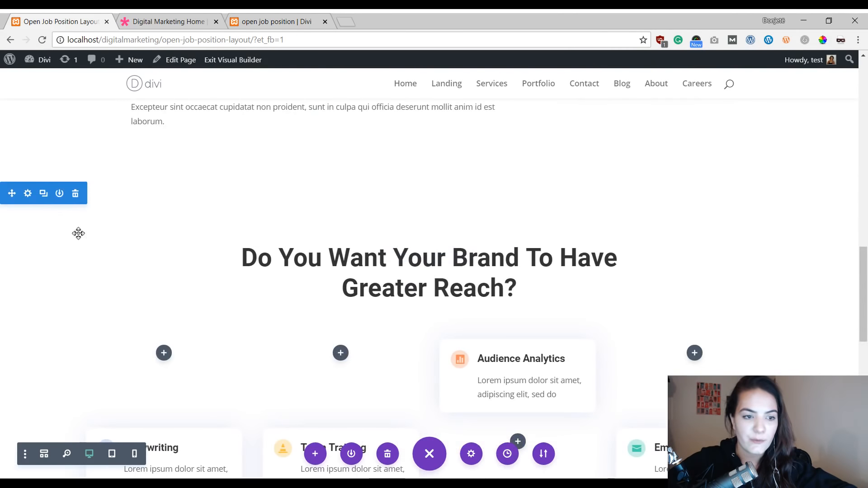
pyautogui.click(76, 195)
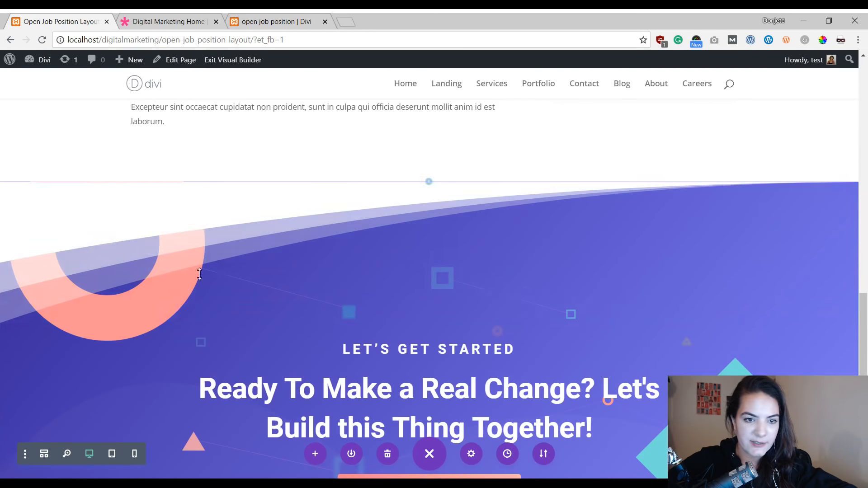
# Step: Save the updated page to the Divi Library again as the job position layout
pyautogui.scroll(5, 435, 190)
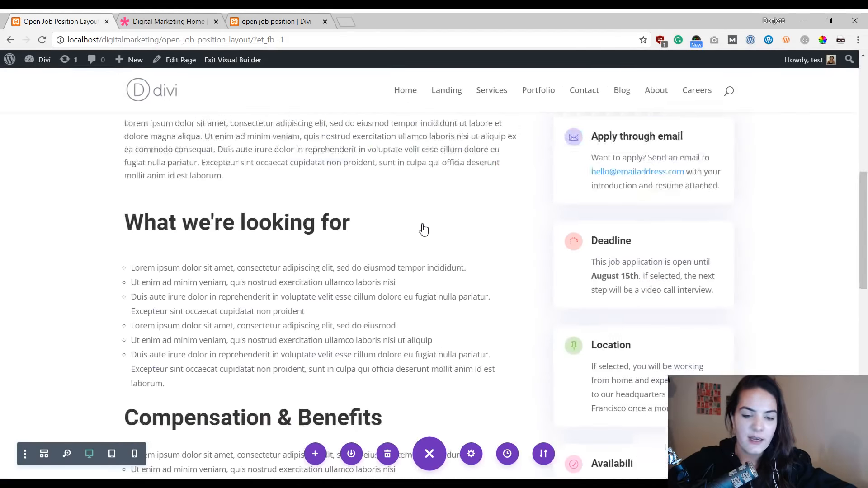
pyautogui.scroll(-6, 422, 229)
pyautogui.scroll(12, 256, 368)
pyautogui.scroll(-7, 358, 291)
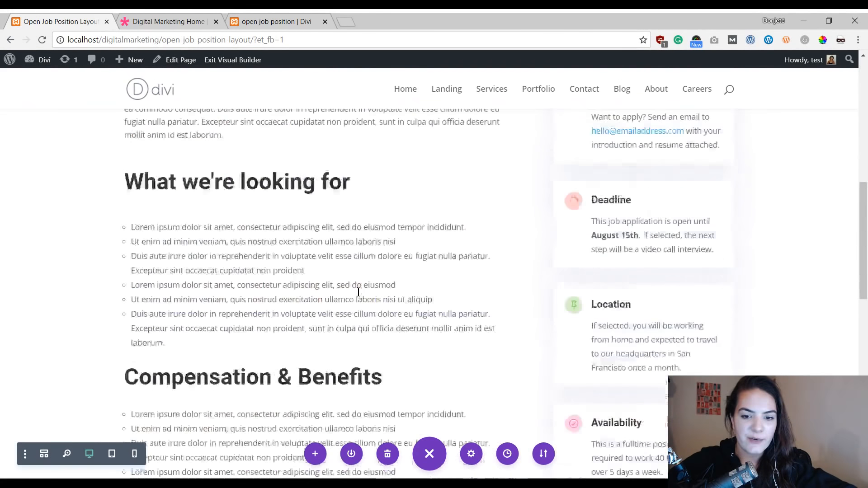
pyautogui.click(351, 455)
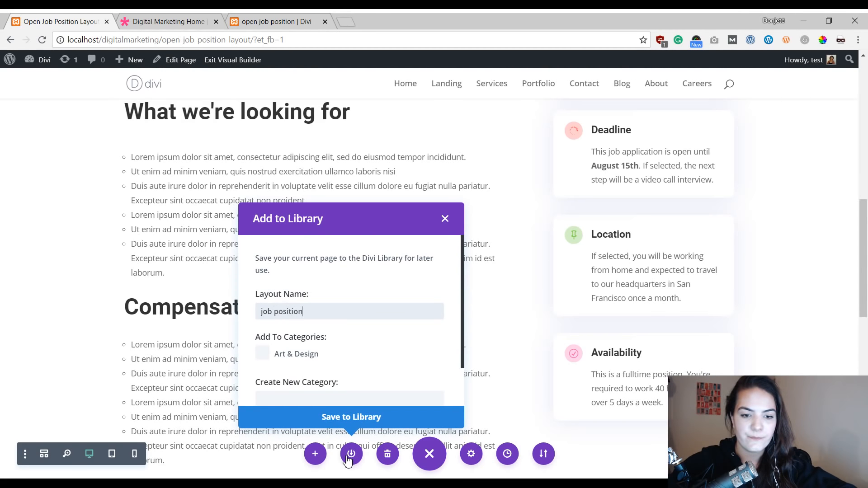
pyautogui.click(357, 418)
# Step: Exit the Visual Builder and scroll through the live job position page to review it
pyautogui.scroll(-5, 519, 289)
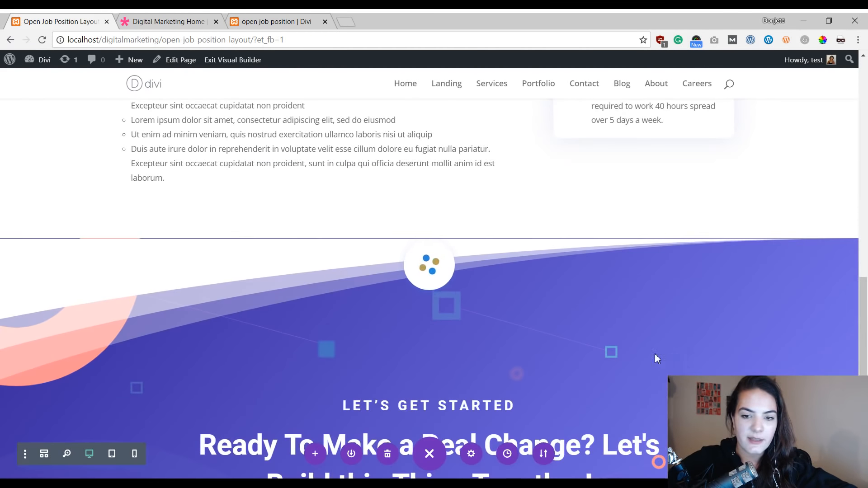
pyautogui.scroll(12, 552, 307)
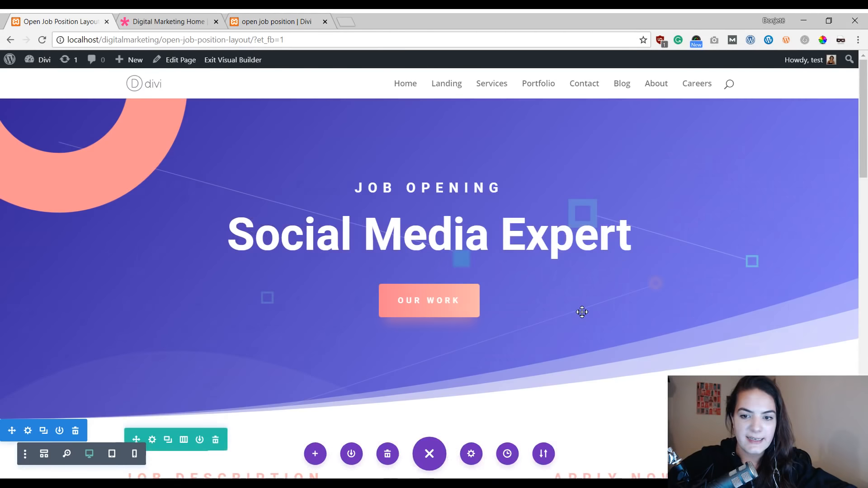
pyautogui.scroll(-12, 318, 184)
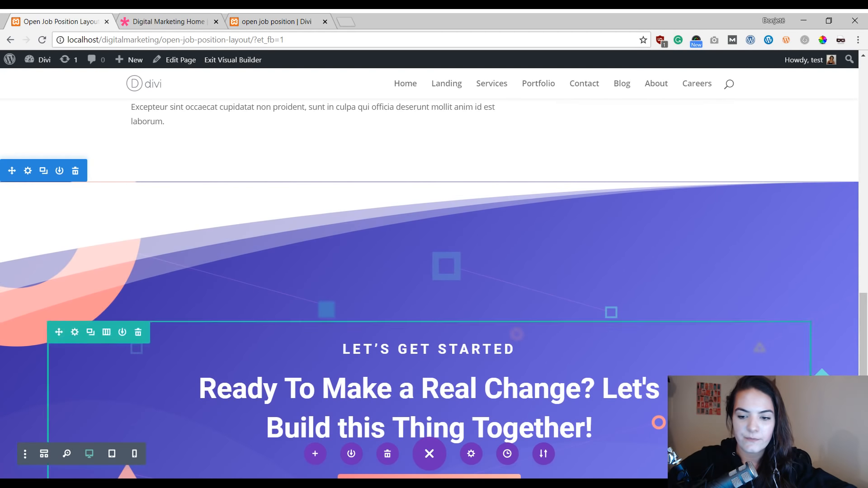
pyautogui.click(252, 60)
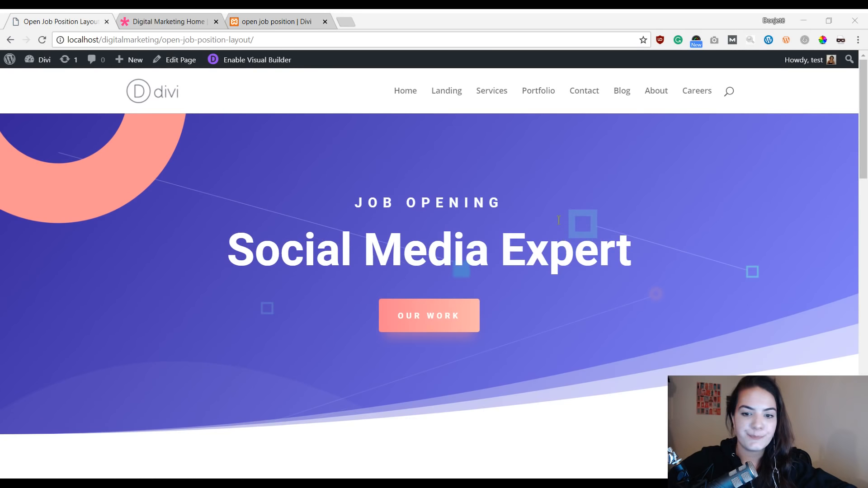
pyautogui.scroll(-10, 559, 220)
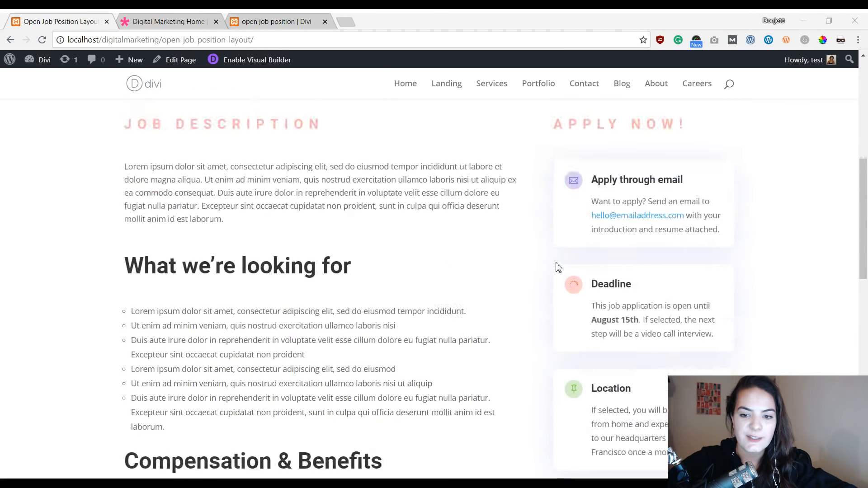
pyautogui.scroll(2, 559, 268)
pyautogui.scroll(-4, 709, 287)
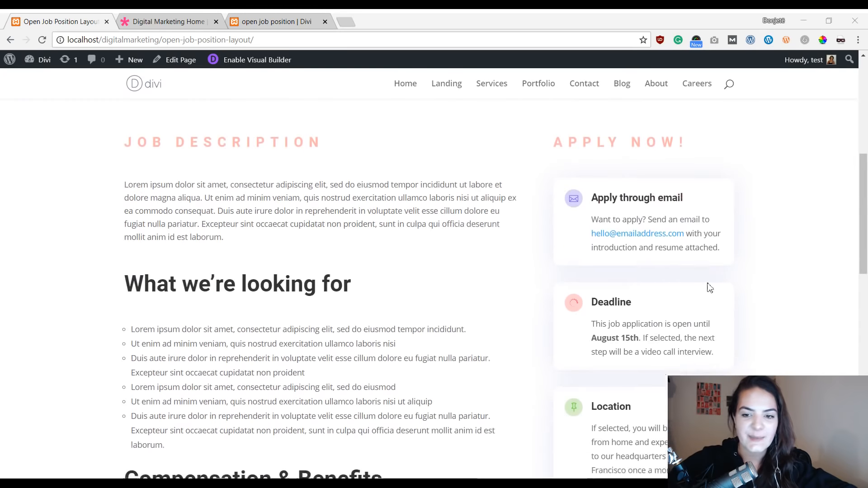
pyautogui.scroll(5, 616, 379)
pyautogui.scroll(-6, 677, 368)
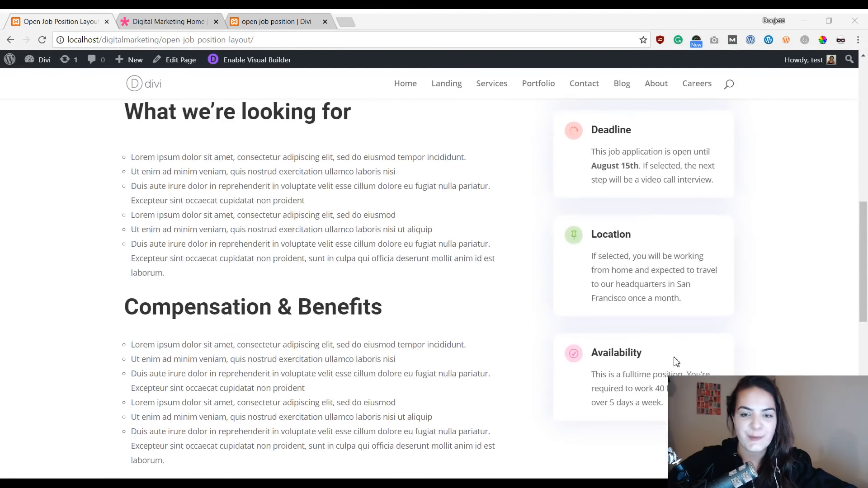
pyautogui.scroll(-10, 596, 316)
pyautogui.scroll(-2, 599, 317)
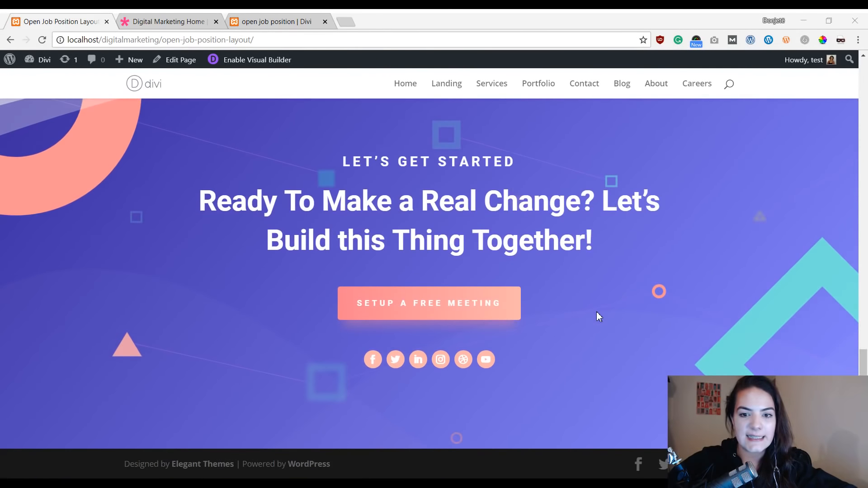
pyautogui.scroll(20, 599, 317)
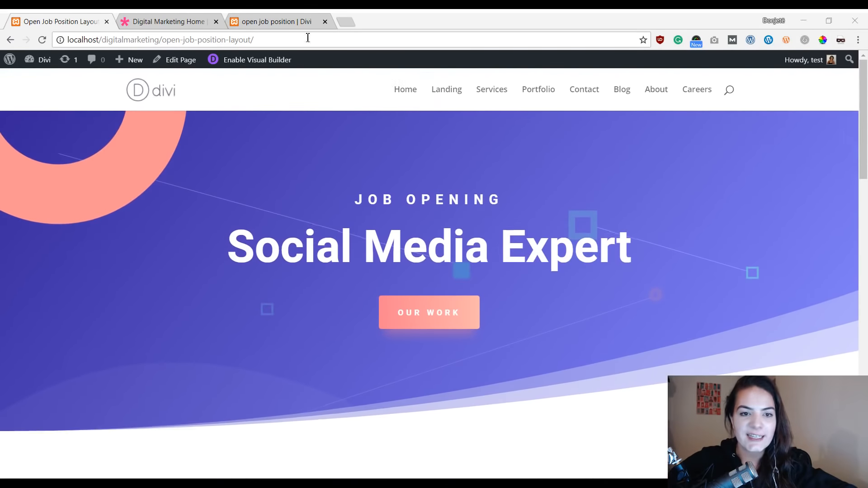
# Step: Switch to the open job position tab and scroll through that page to compare
pyautogui.click(280, 21)
pyautogui.scroll(4, 609, 233)
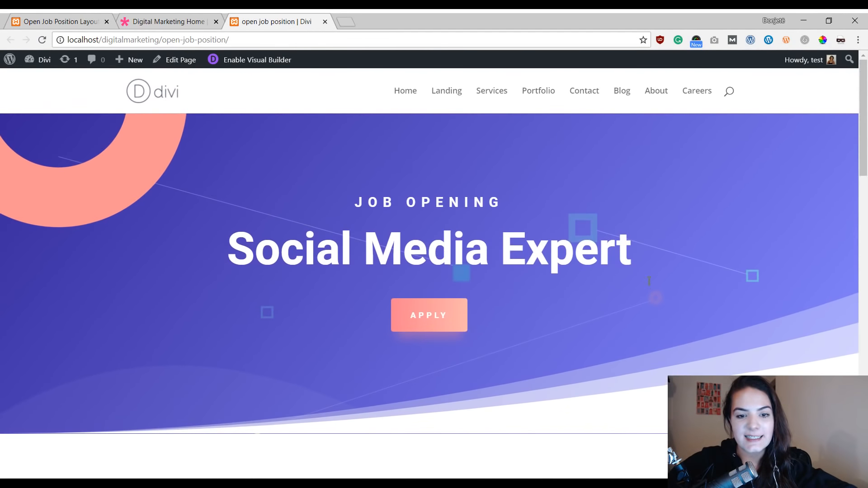
pyautogui.scroll(-10, 329, 217)
pyautogui.scroll(-6, 437, 147)
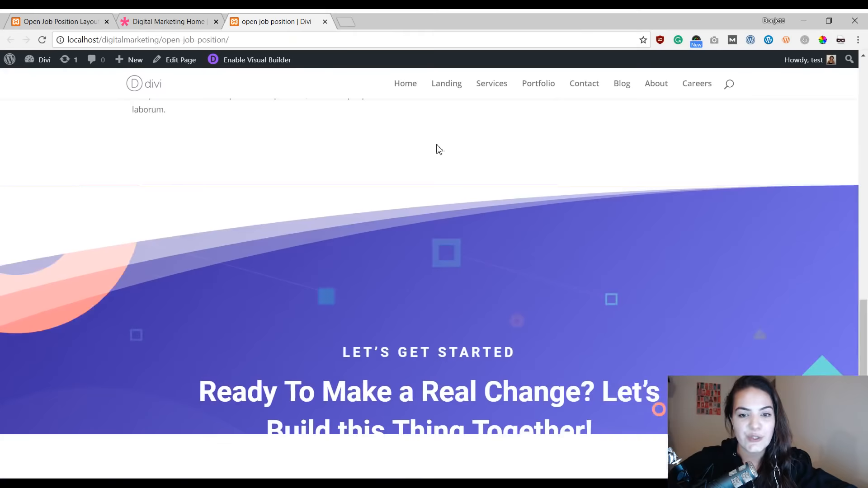
pyautogui.scroll(10, 486, 221)
pyautogui.scroll(5, 486, 220)
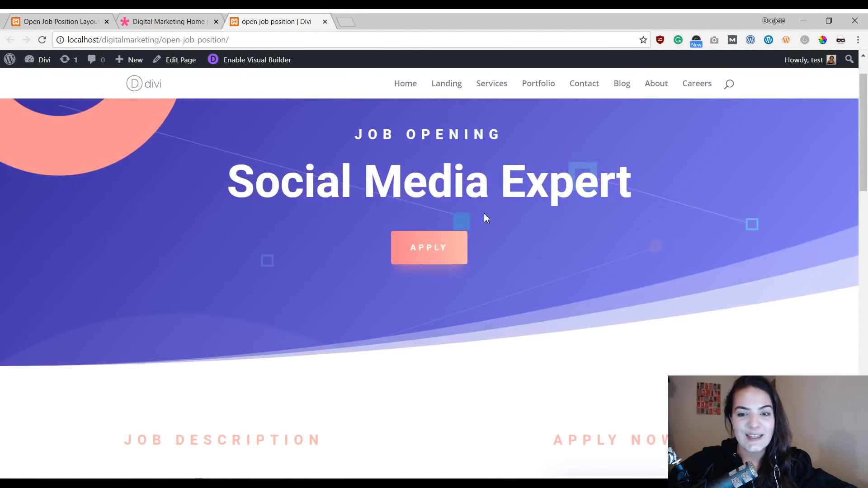
# Step: Return to the Open Job Position Layout tab and preview the page in tablet view
pyautogui.click(33, 24)
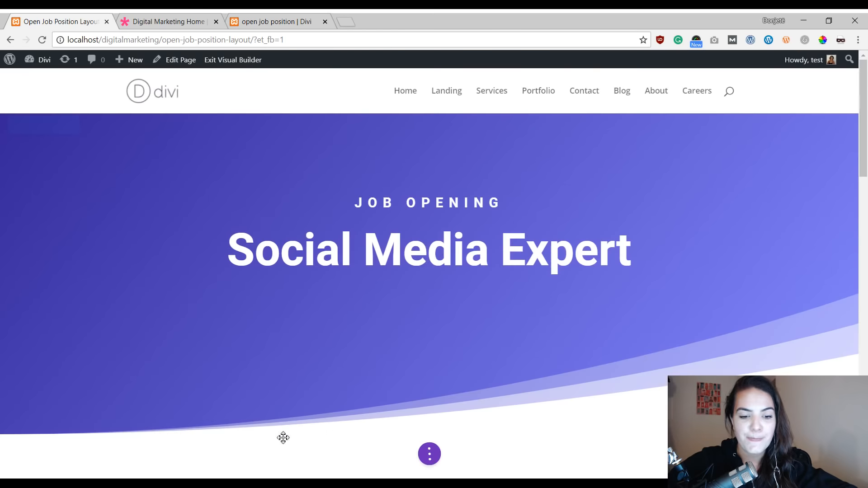
pyautogui.click(430, 454)
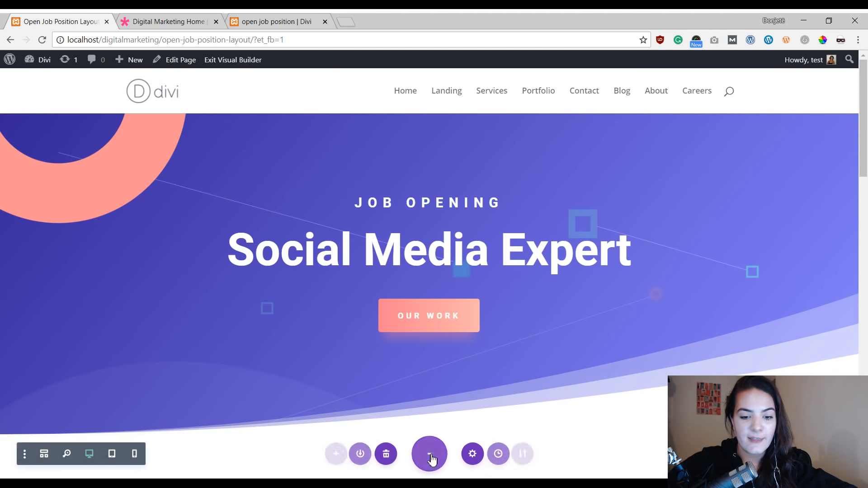
pyautogui.click(112, 454)
pyautogui.scroll(-10, 493, 268)
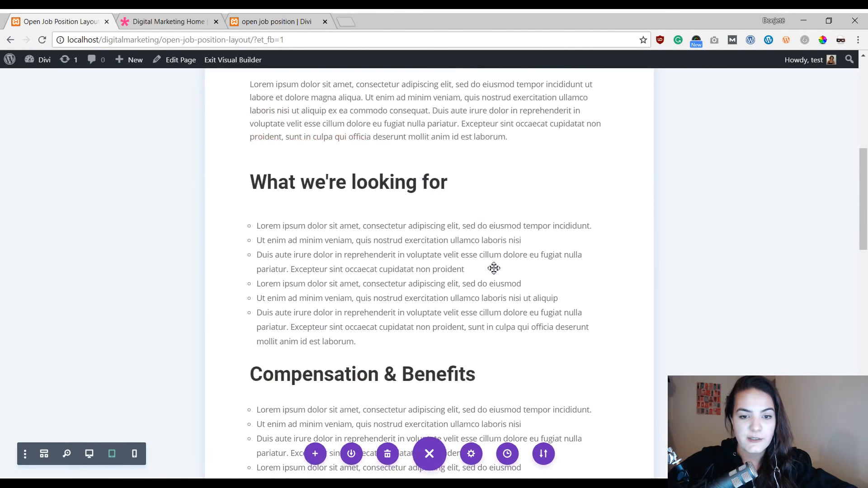
pyautogui.scroll(-15, 494, 268)
pyautogui.scroll(20, 495, 268)
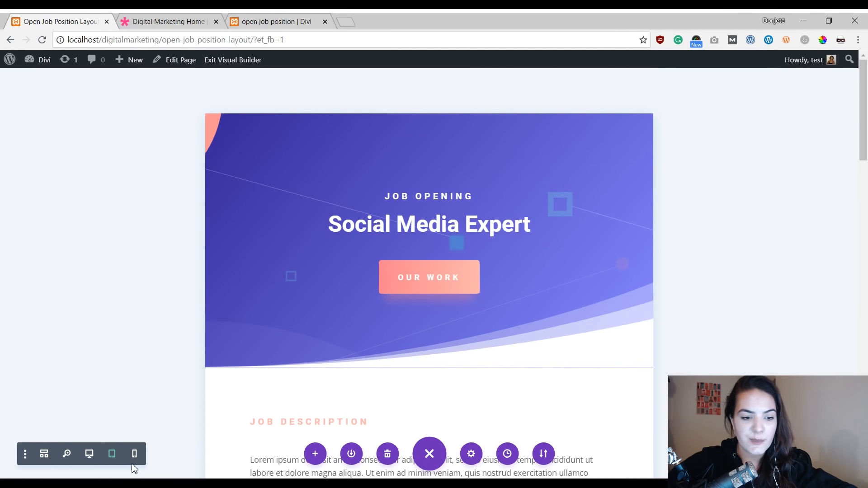
# Step: Preview the page in phone view and scroll down through its sections
pyautogui.click(134, 454)
pyautogui.scroll(-4, 499, 217)
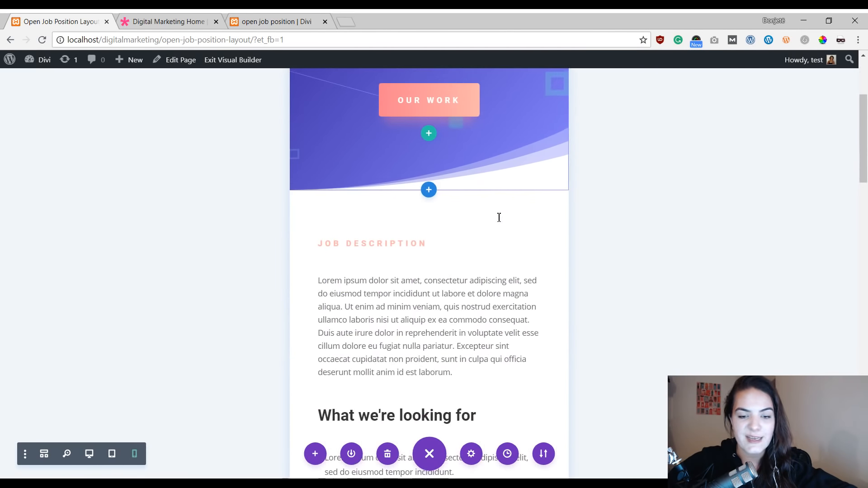
pyautogui.scroll(-15, 499, 218)
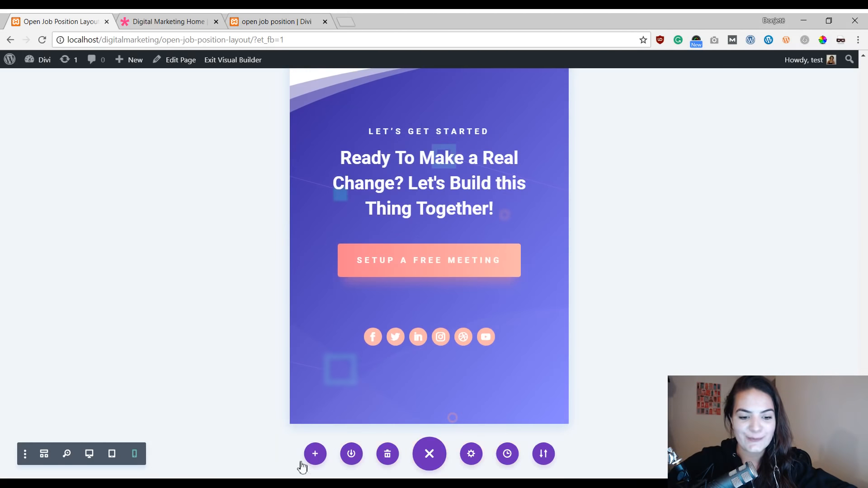